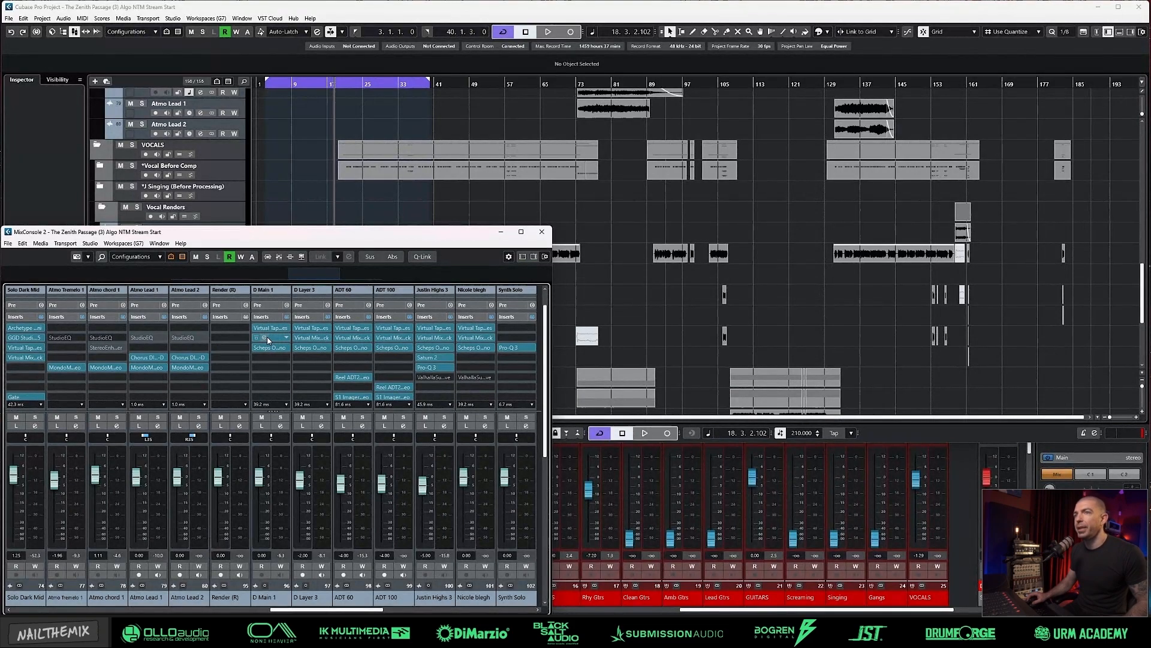
# Step: Inspect the Scheps Omni Channel on D Main 1, close it, and look over the inserts of the neighbouring vocal channels
pyautogui.click(266, 349)
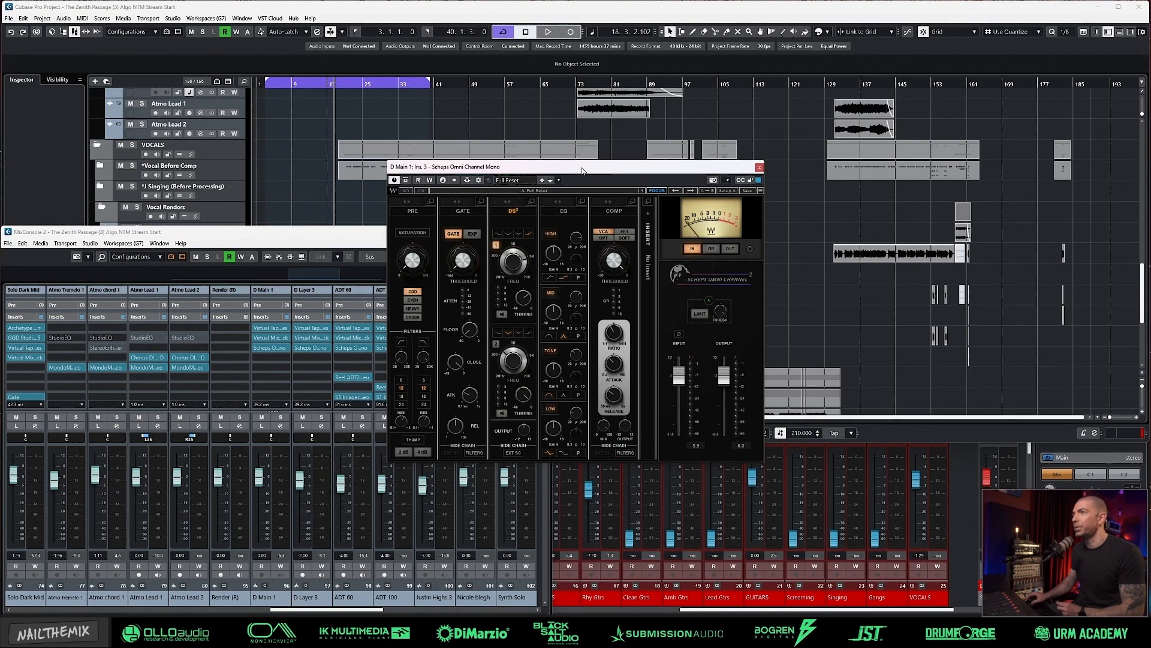
pyautogui.moveTo(582, 170); pyautogui.dragTo(519, 222)
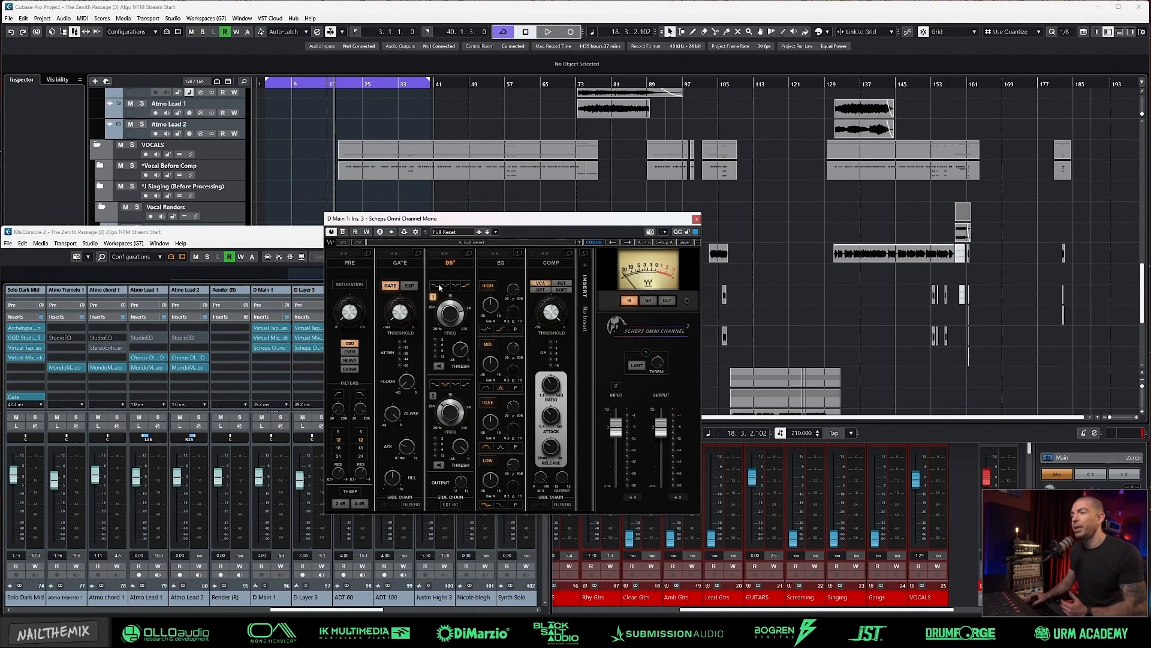
pyautogui.click(697, 220)
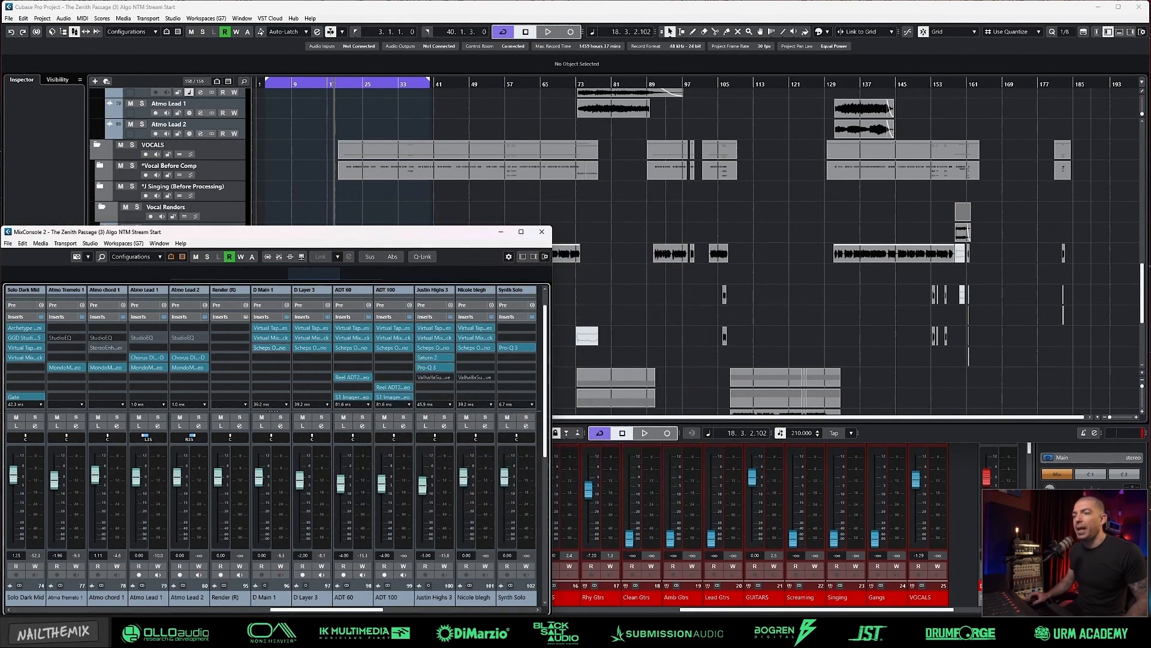
pyautogui.hscroll(1, 359, 610)
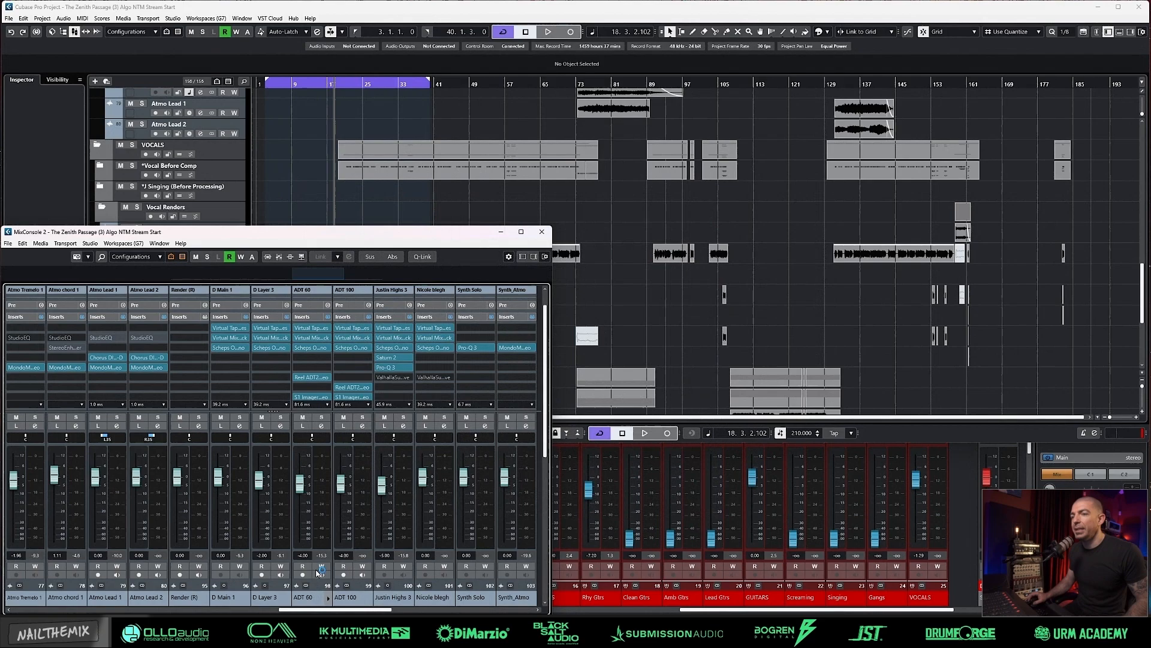
pyautogui.scroll(-1, 294, 373)
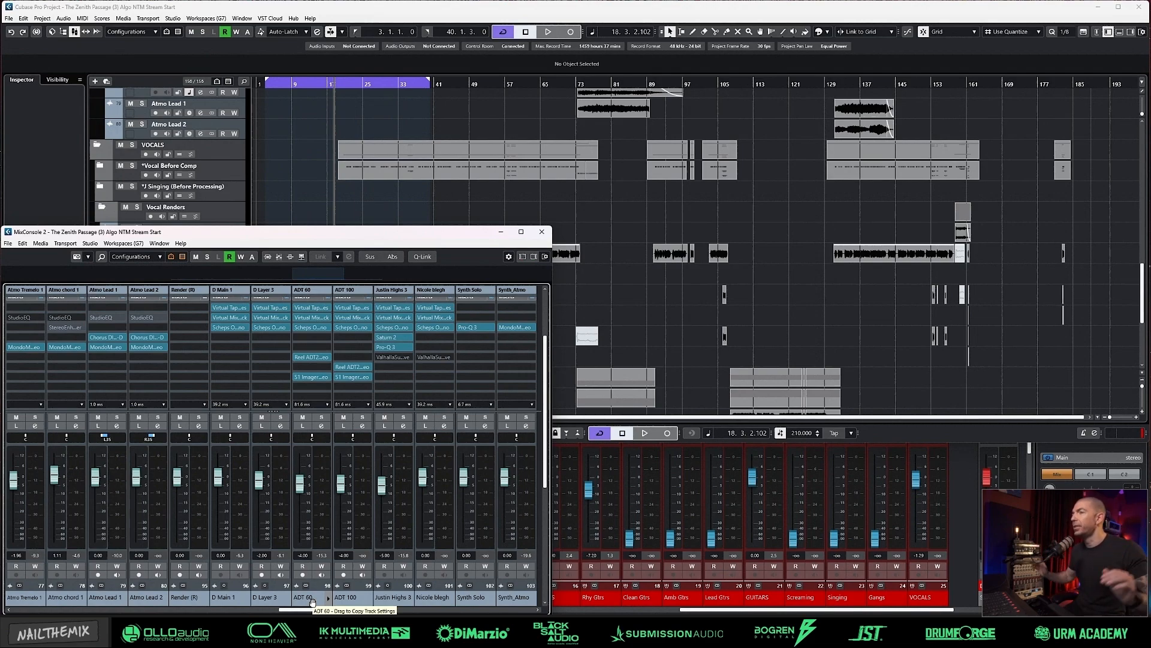
# Step: Select all the vocal clips from the Render (R) track down across the song to review them, and clear the selection
pyautogui.click(628, 243)
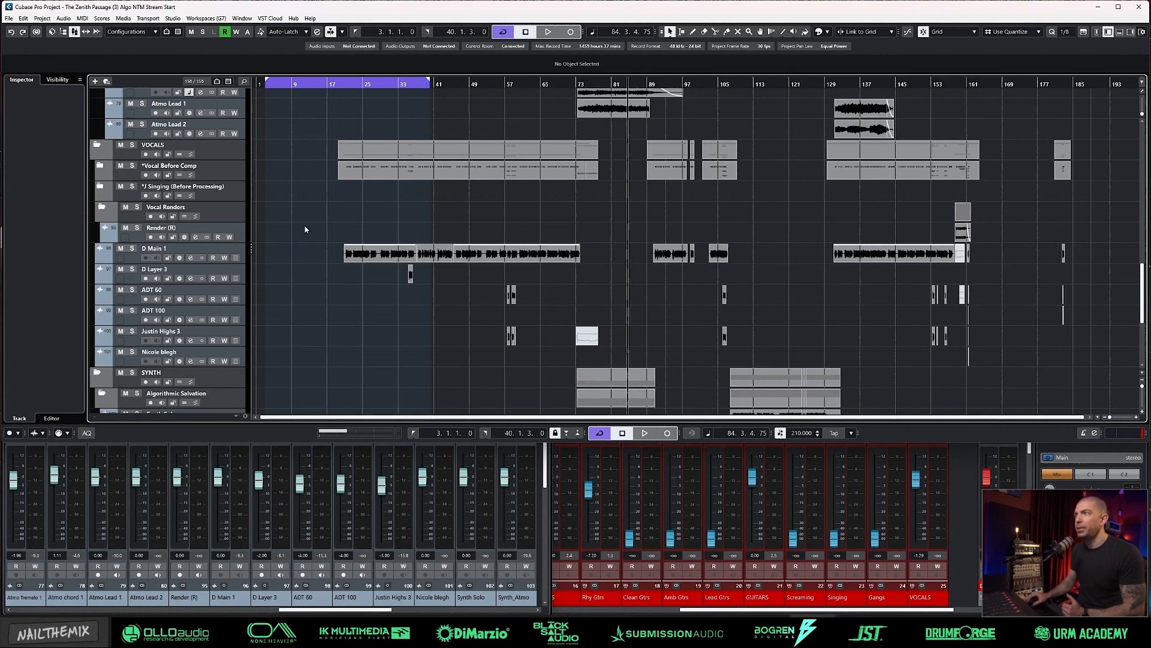
pyautogui.moveTo(305, 233); pyautogui.dragTo(1037, 350)
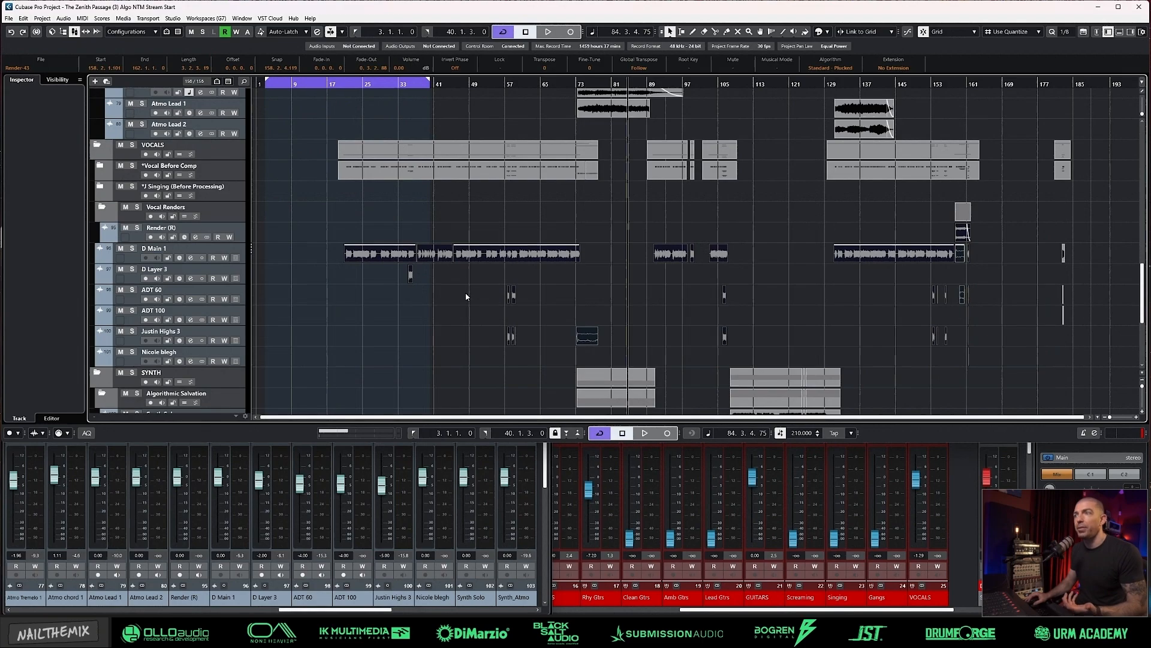
pyautogui.click(379, 223)
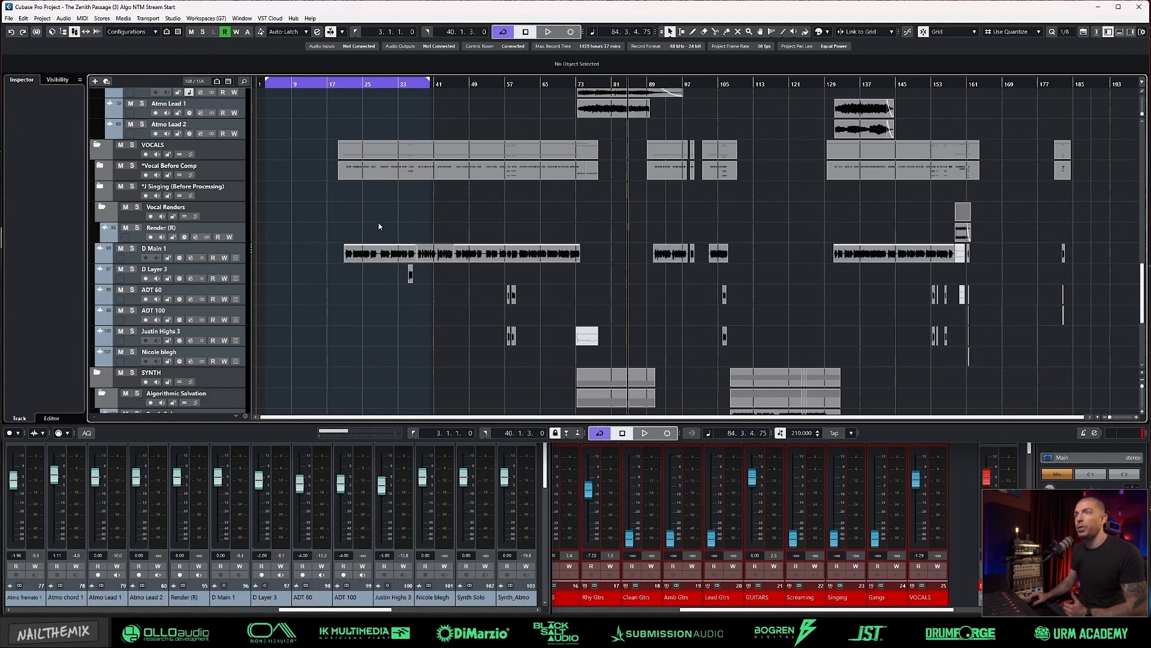
pyautogui.click(468, 223)
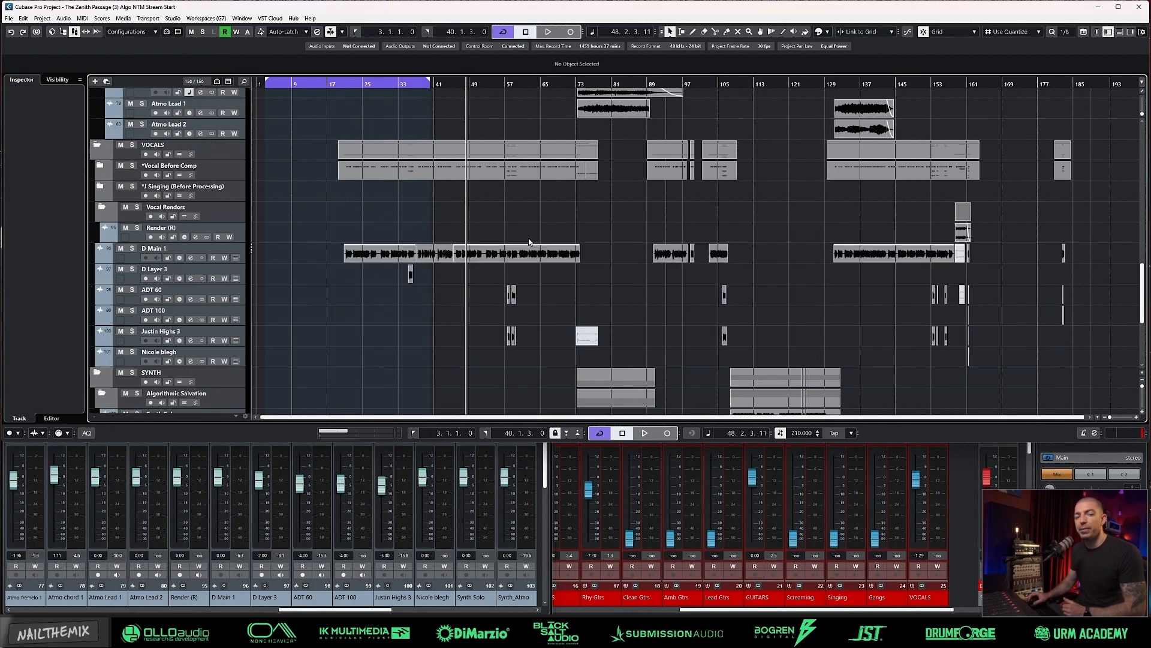
# Step: Select the short D Layer 3, ADT and highs clips group by group to review where the vocal layers occur
pyautogui.click(411, 274)
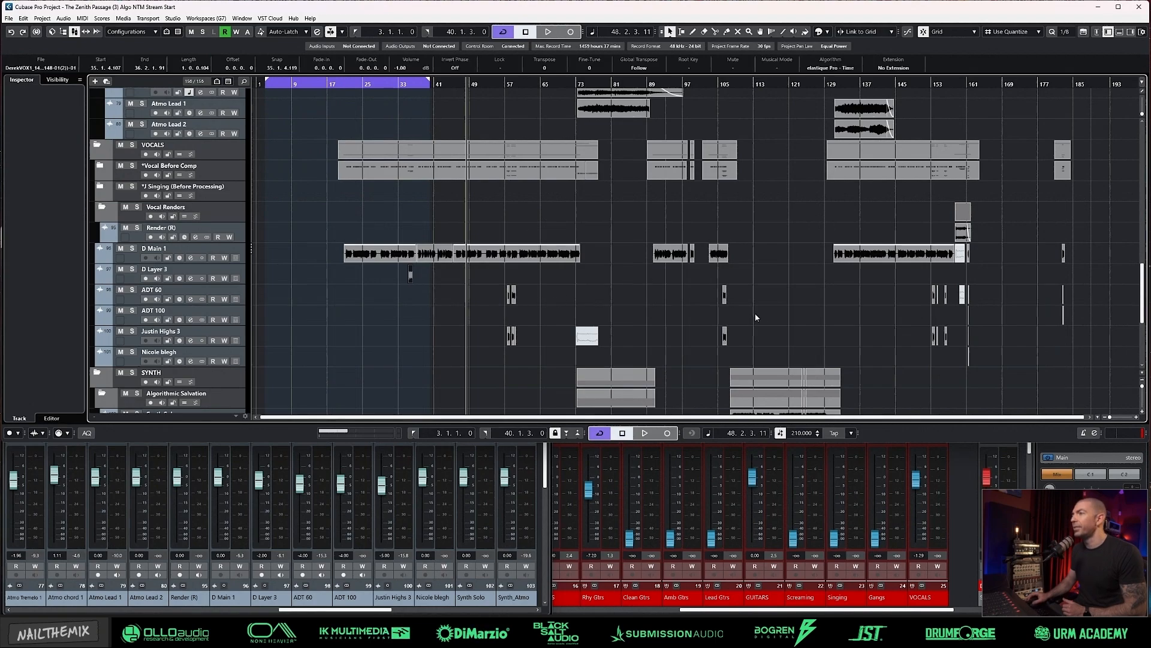
pyautogui.moveTo(385, 271)
pyautogui.mouseDown()
pyautogui.moveTo(492, 308)
pyautogui.moveTo(542, 358)
pyautogui.mouseUp()
pyautogui.moveTo(723, 279); pyautogui.dragTo(763, 346)
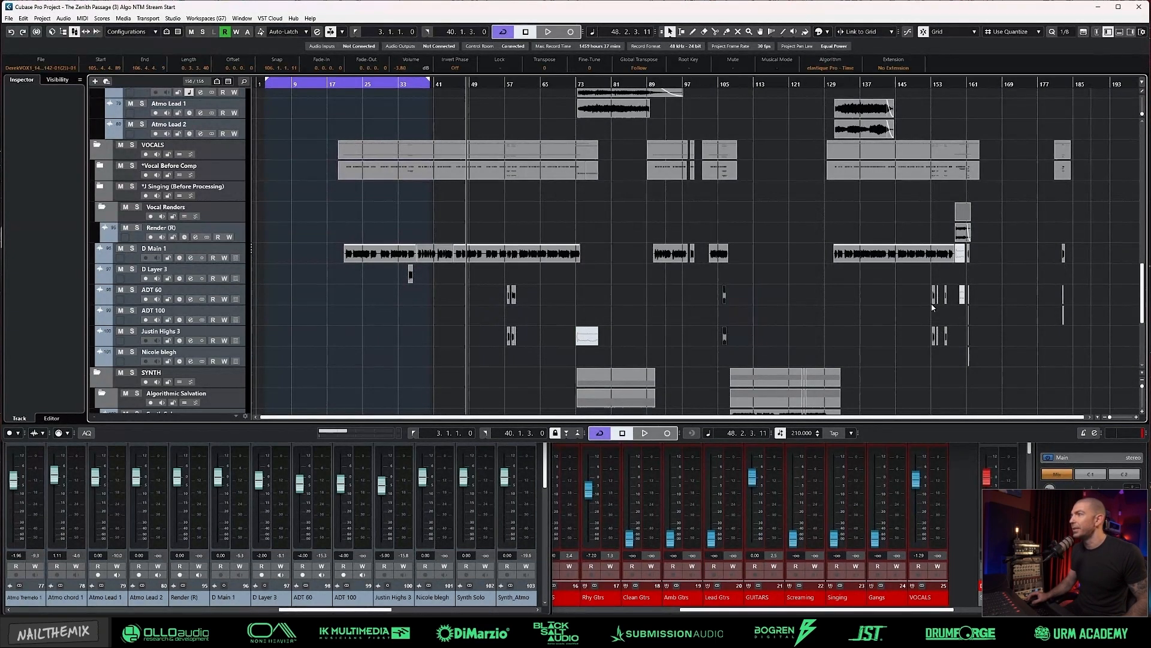
pyautogui.moveTo(929, 282); pyautogui.dragTo(971, 318)
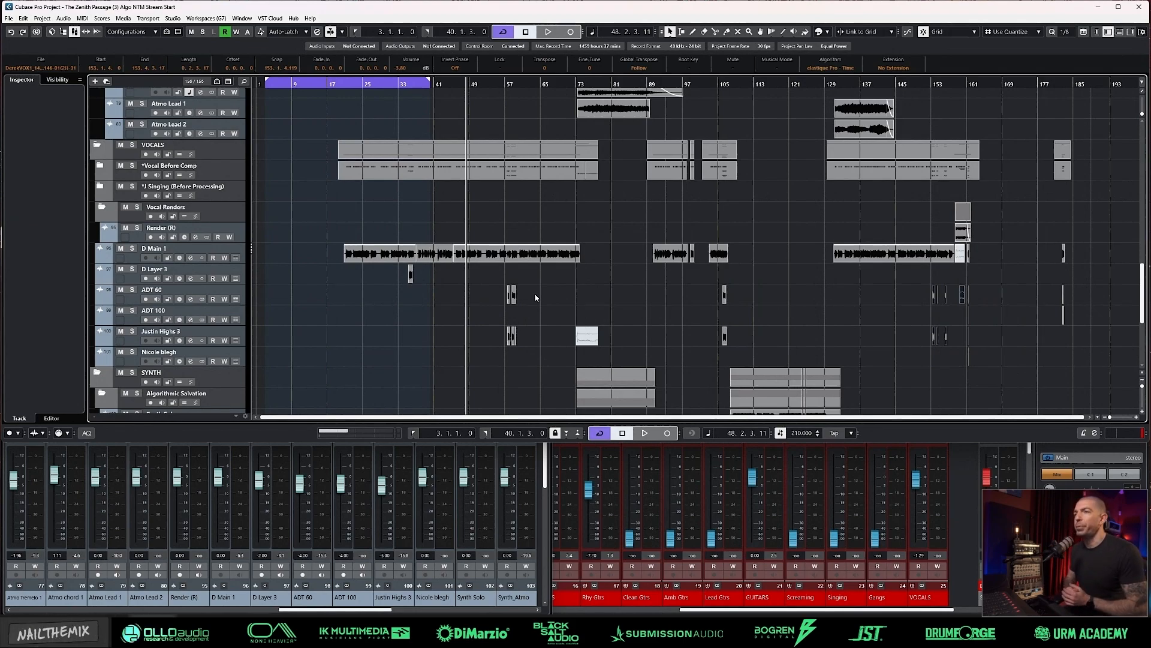
# Step: Bring the VOCALS group channel into view in the MixConsole and check its Virtual Mix Rack insert
pyautogui.click(397, 603)
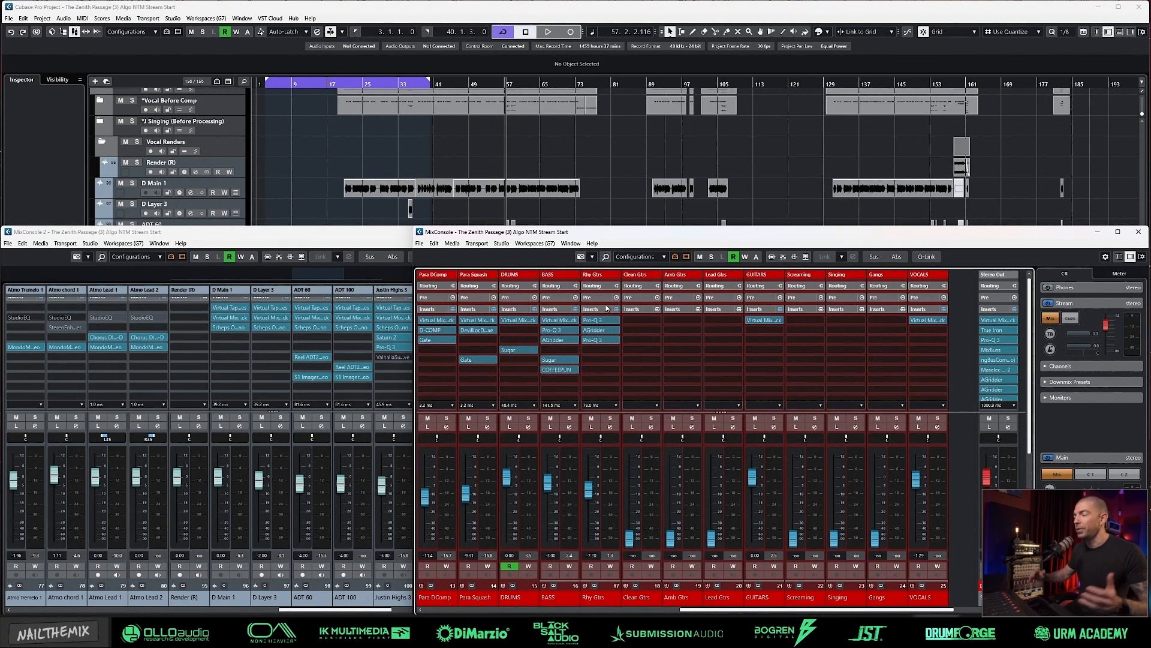
pyautogui.moveTo(839, 609); pyautogui.dragTo(909, 609)
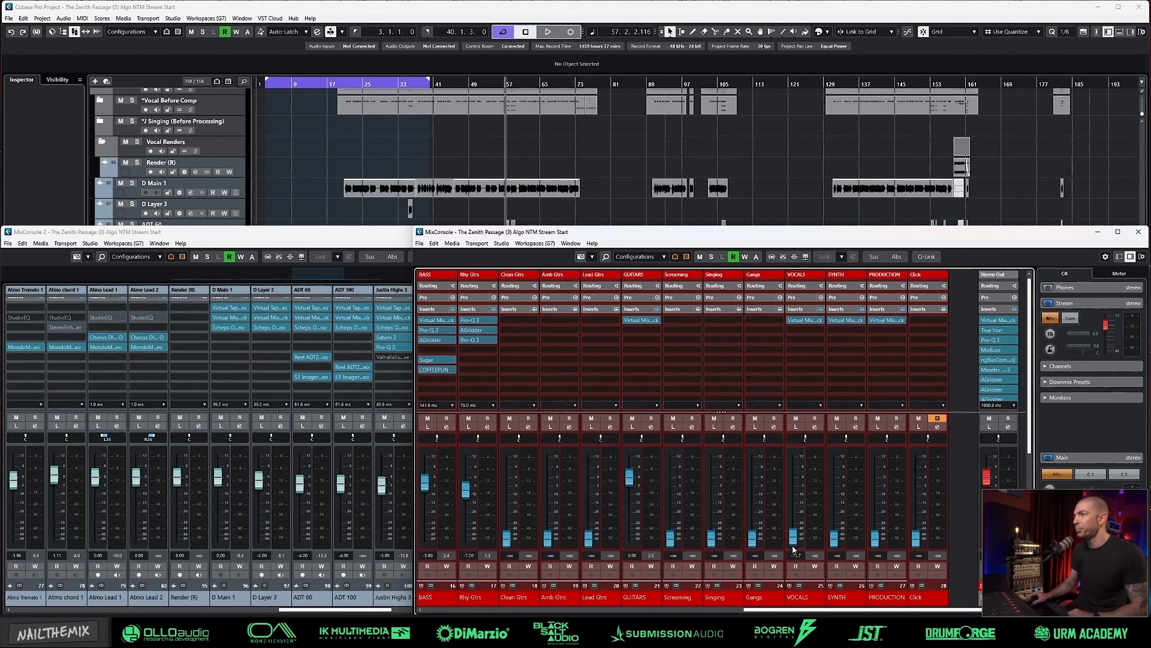
pyautogui.click(803, 320)
pyautogui.click(770, 147)
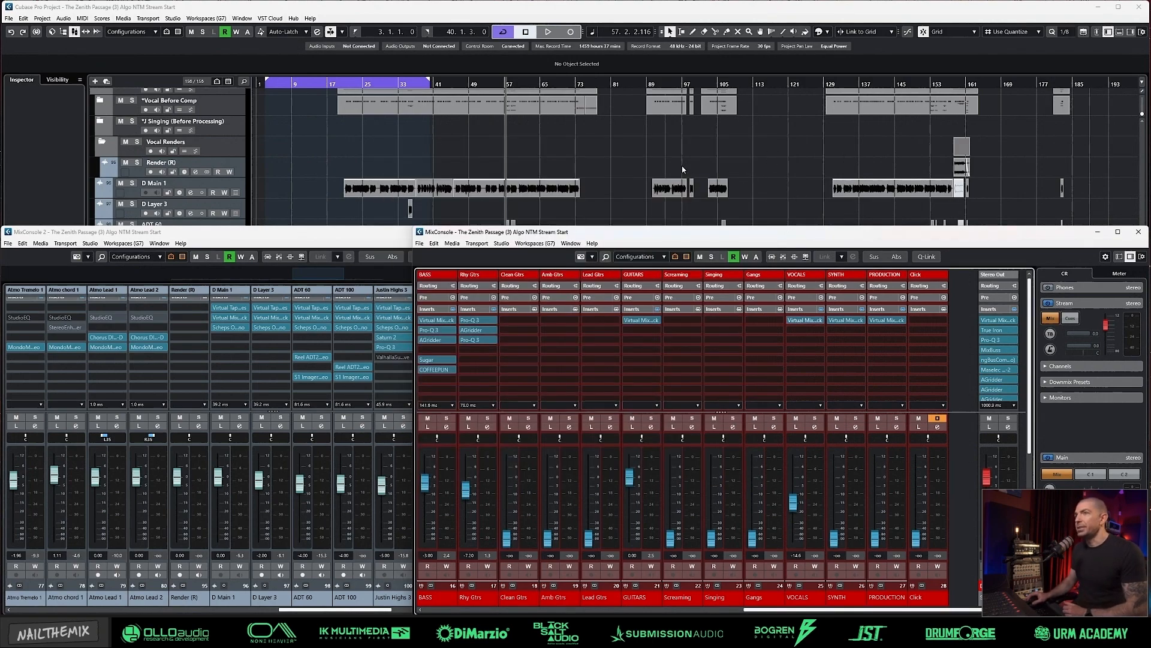
# Step: Set the loop range from 20.3.1 to 37.1.1 around the opening D Main 1 vocals and move the playhead to its start
pyautogui.click(432, 152)
pyautogui.keyDown('ctrl'); pyautogui.scroll(4, 354, 233); pyautogui.keyUp('ctrl')
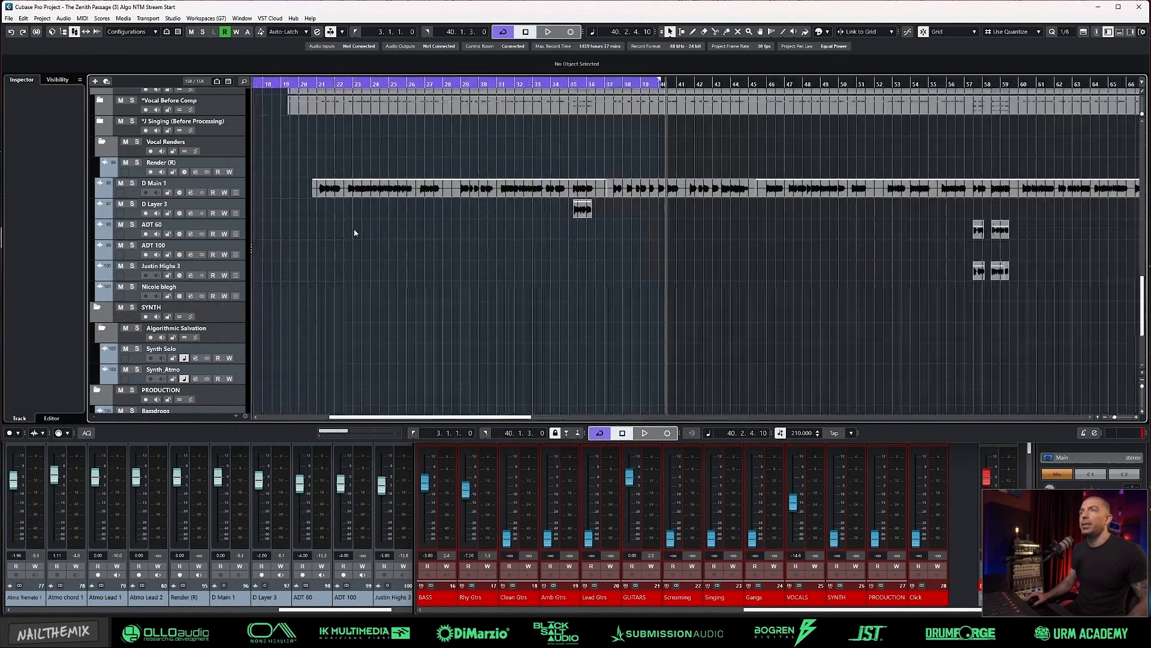
pyautogui.keyDown('ctrl'); pyautogui.click(312, 88); pyautogui.keyUp('ctrl')
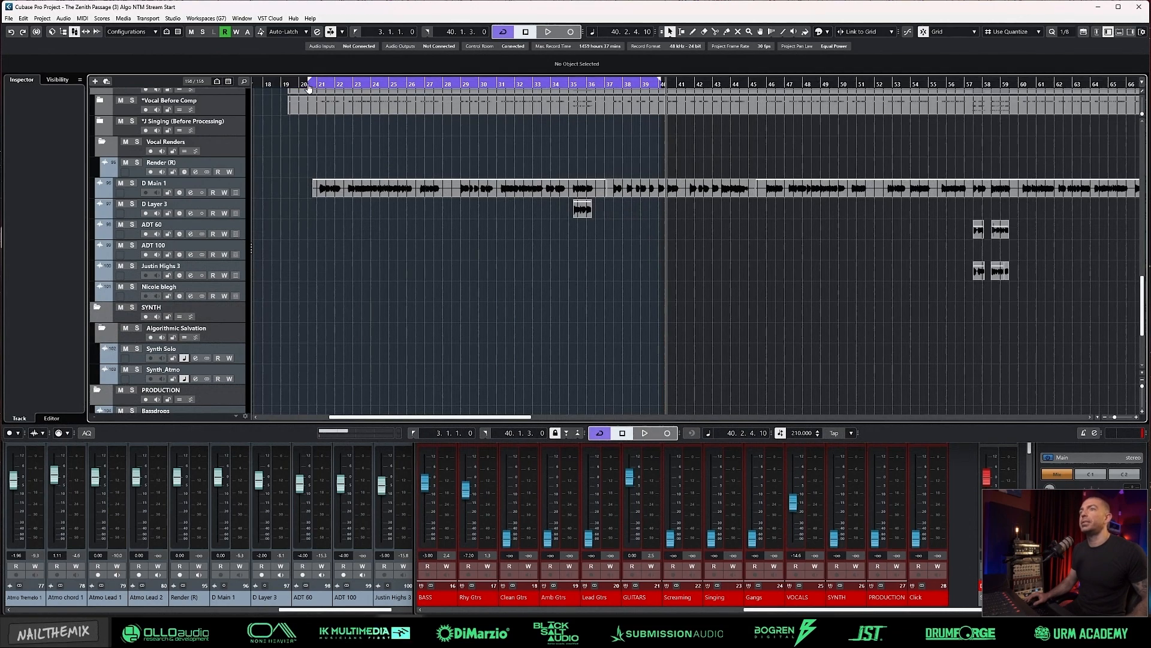
pyautogui.keyDown('alt'); pyautogui.click(601, 87); pyautogui.keyUp('alt')
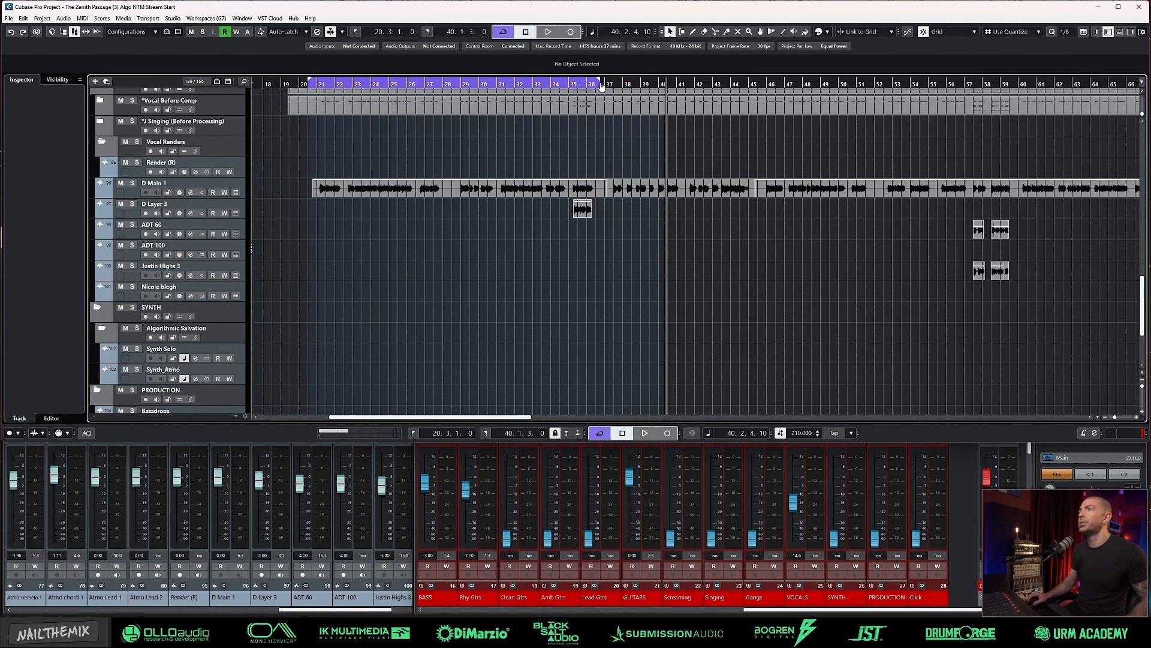
pyautogui.press('KP_1')
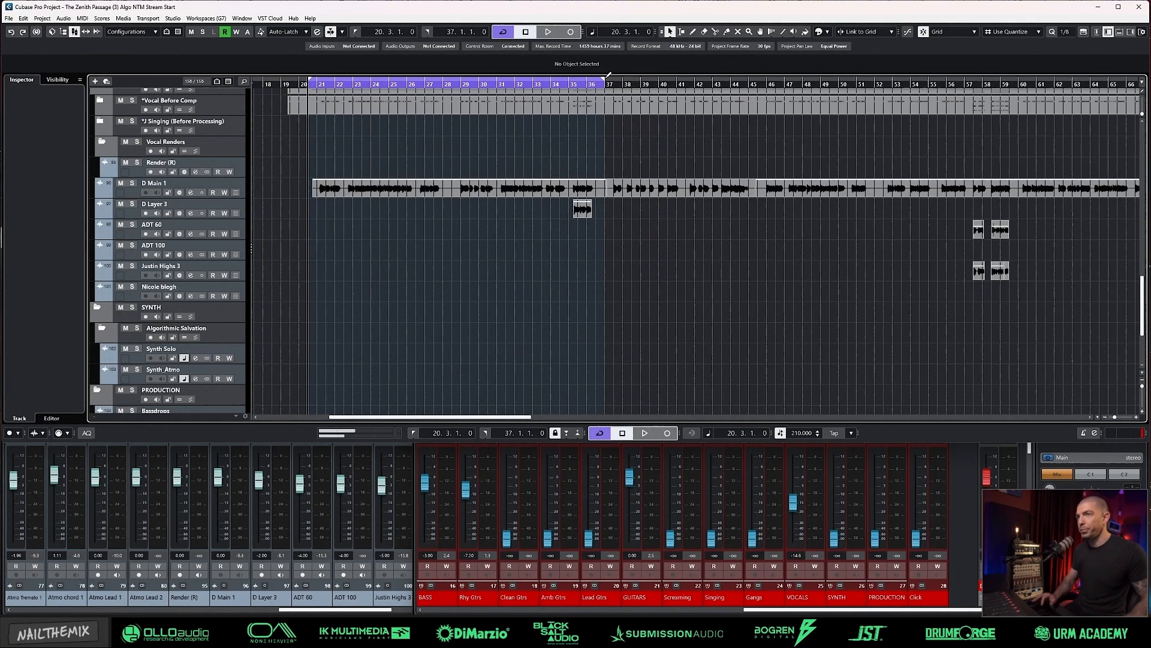
# Step: Pull the VOCALS group fader fully down and place the playhead near bar 24 inside the loop
pyautogui.moveTo(802, 507); pyautogui.dragTo(802, 550)
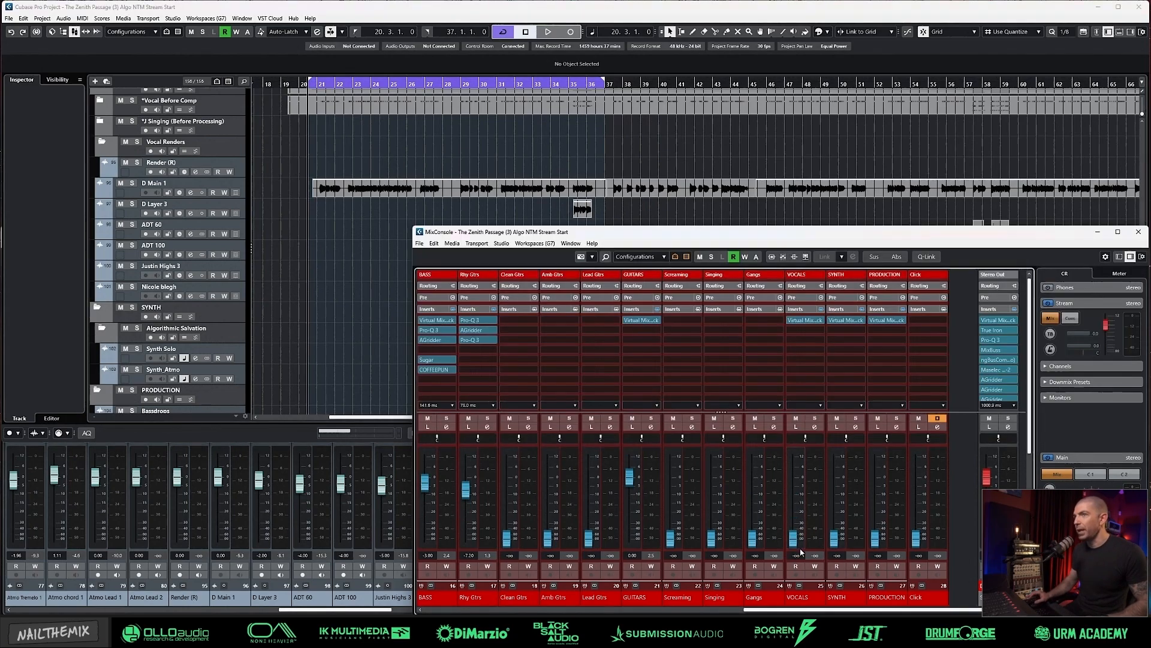
pyautogui.click(373, 266)
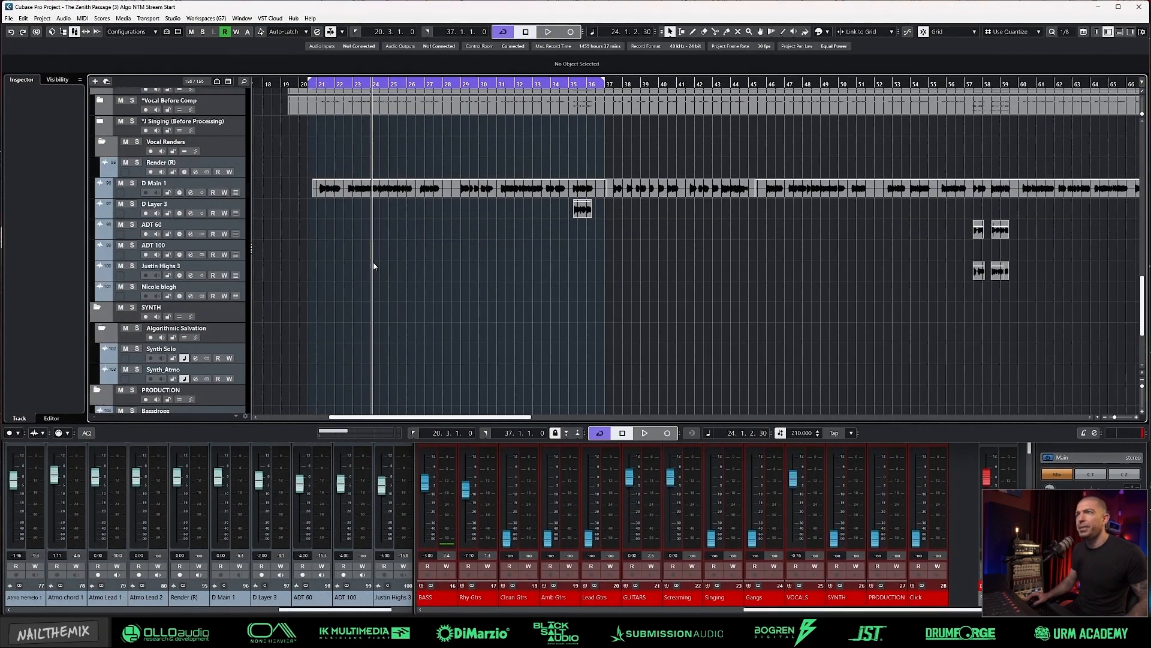
pyautogui.press('g')
pyautogui.press('g')
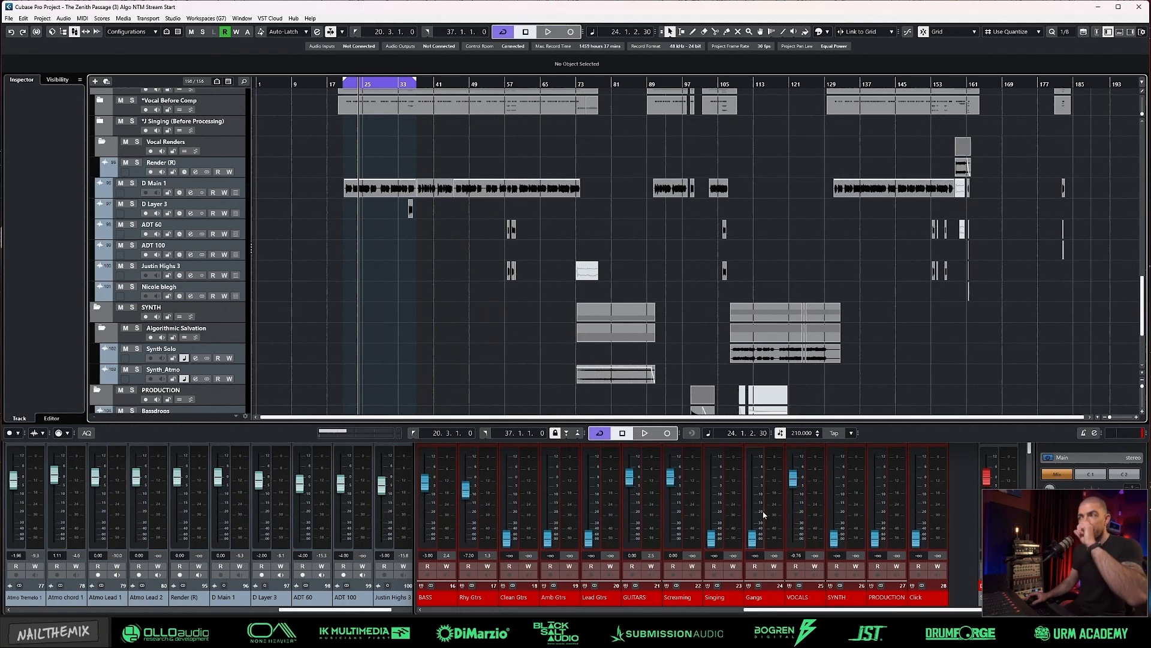
# Step: Select the VOCALS group channel in the MixConsole and set its fader to 0.00 dB
pyautogui.click(798, 596)
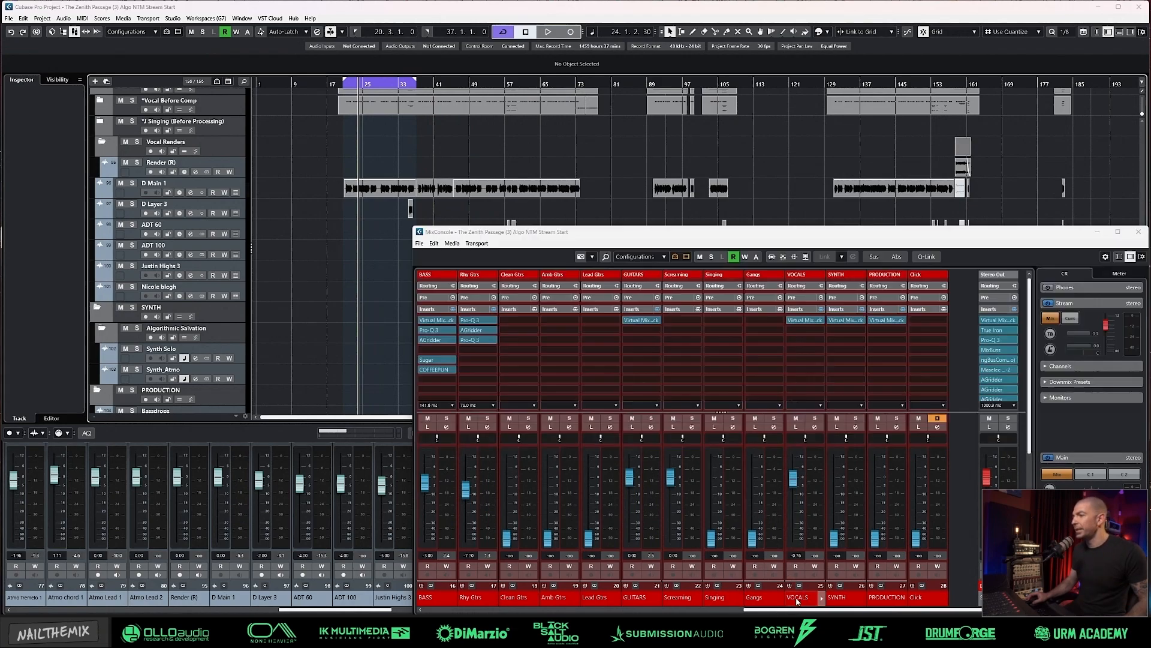
pyautogui.press('F3')
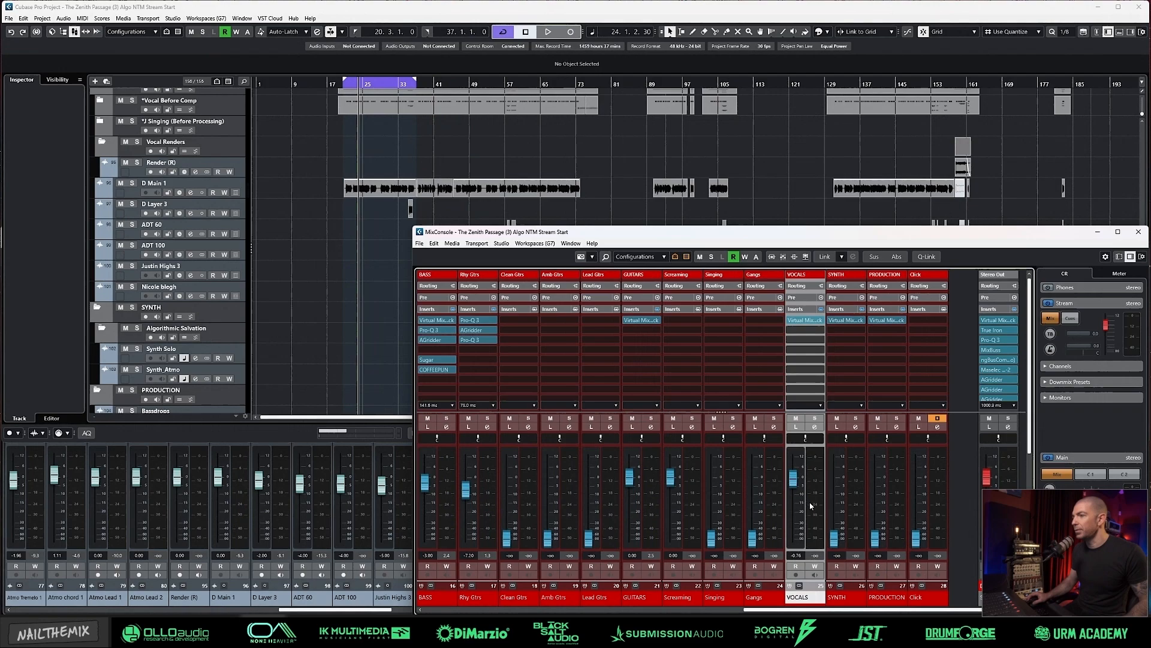
pyautogui.keyDown('ctrl'); pyautogui.click(793, 505); pyautogui.keyUp('ctrl')
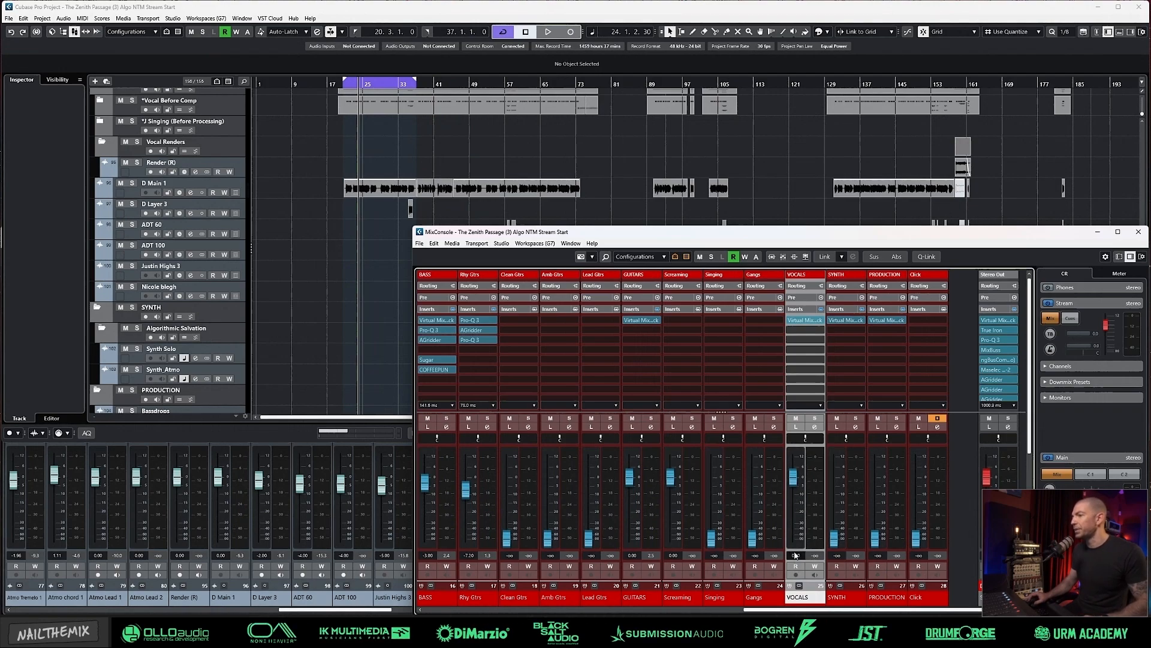
# Step: Play the loop while lowering the Screaming group fader slightly below 0 dB, and stop playback
pyautogui.moveTo(673, 507); pyautogui.dragTo(672, 479)
pyautogui.press('space')
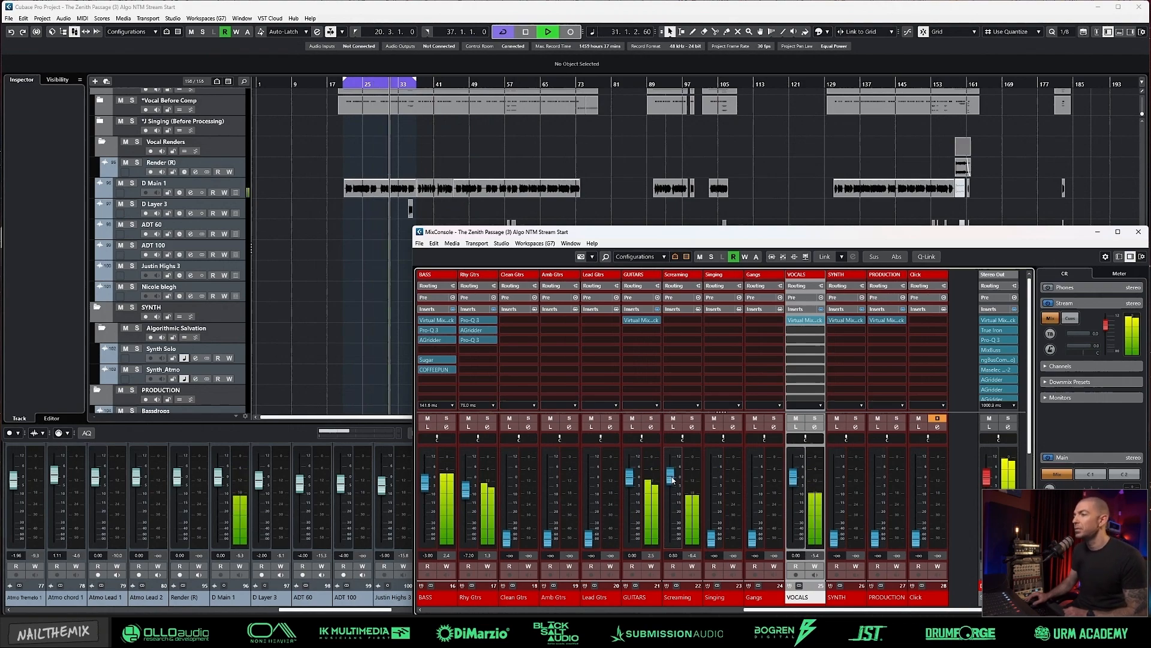
pyautogui.moveTo(672, 480); pyautogui.dragTo(671, 487)
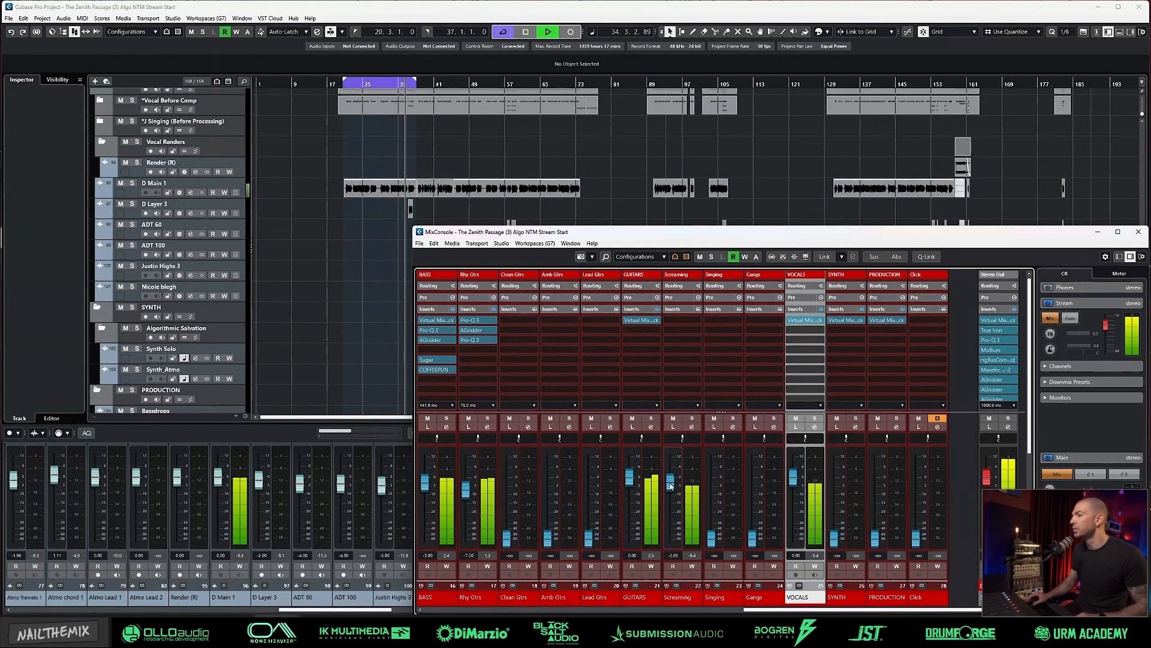
pyautogui.press('space')
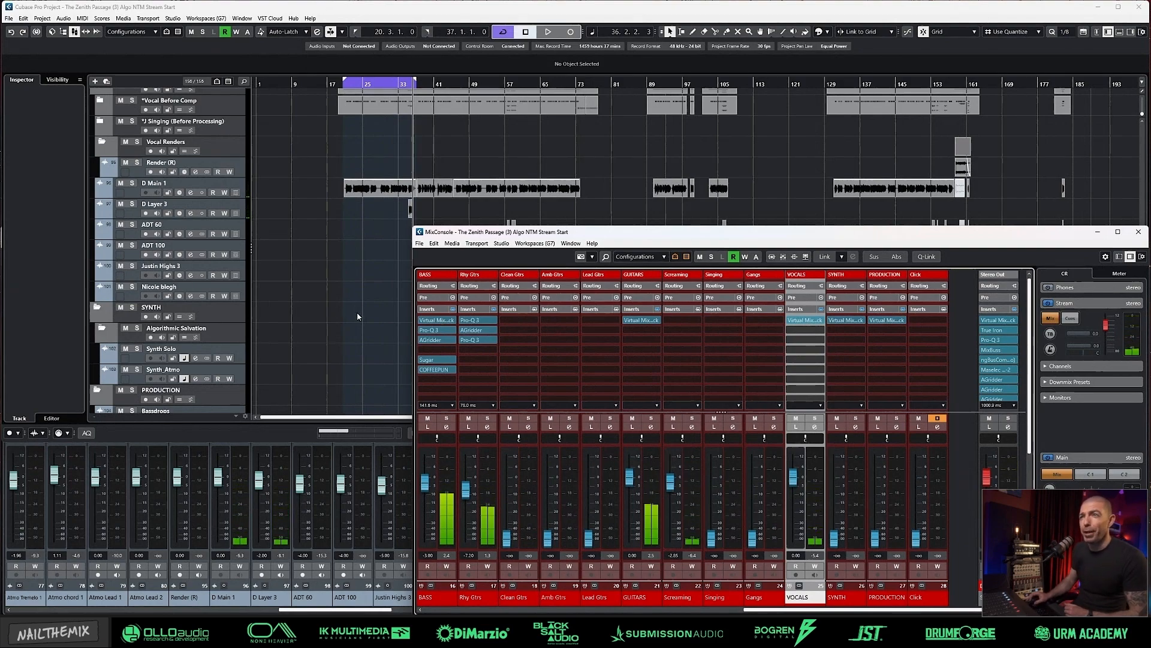
# Step: Return to the arrangement, place the playhead near bar 22 and select the first D Main 1 clip
pyautogui.press('F3')
pyautogui.click(354, 148)
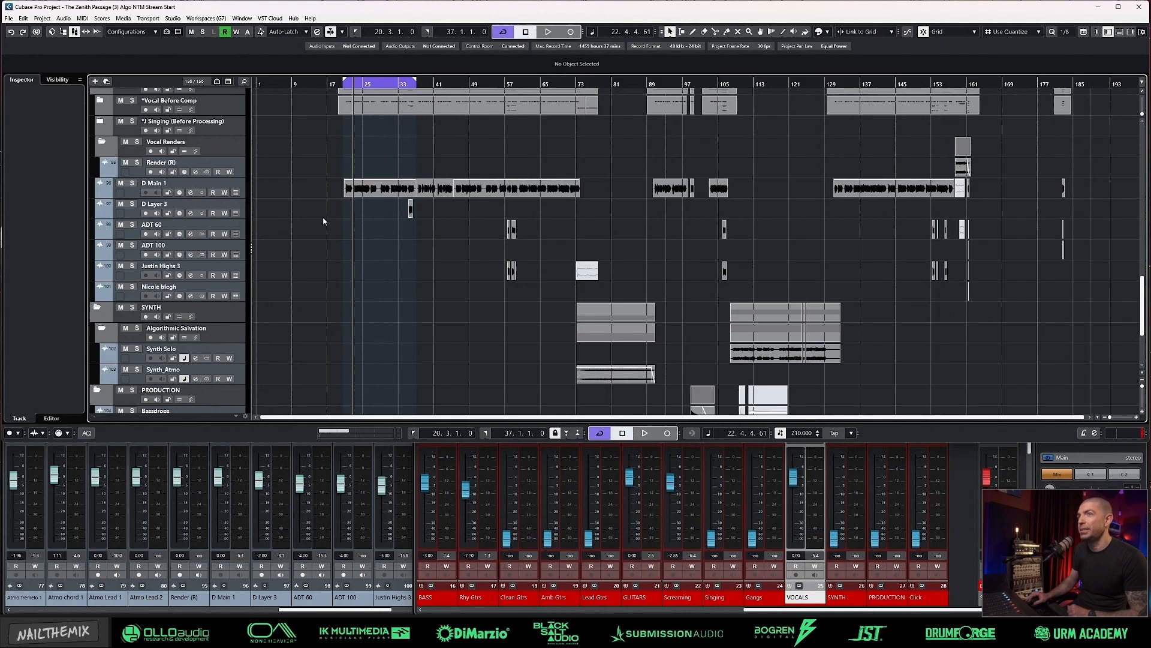
pyautogui.click(377, 190)
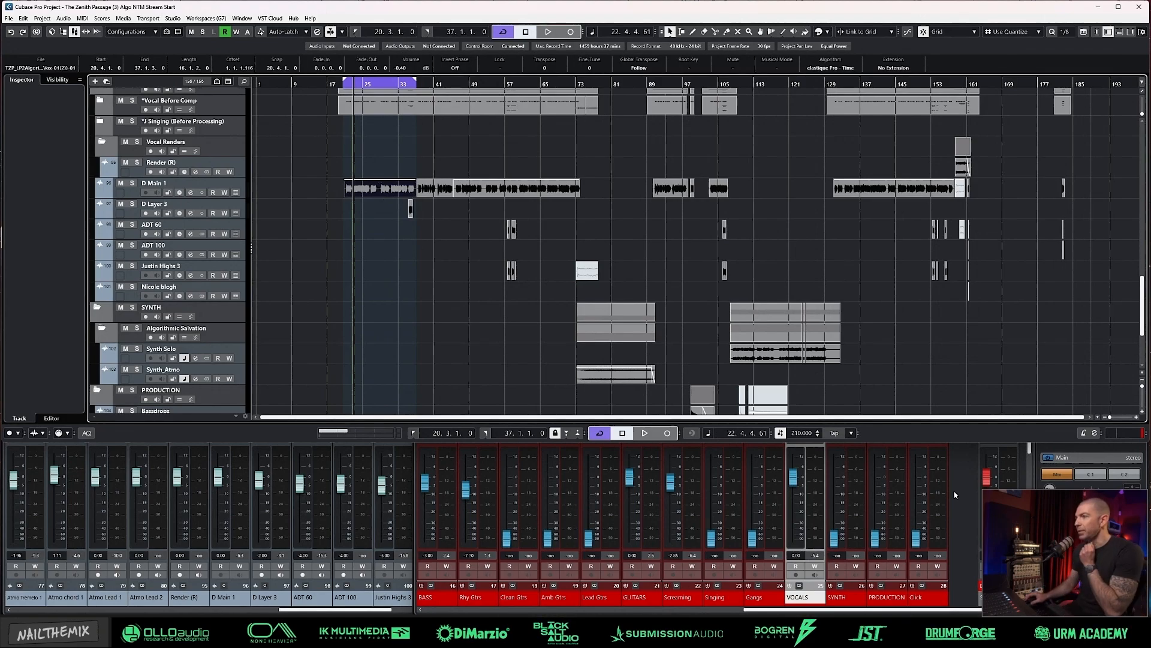
# Step: Play the loop with the Screaming group soloed and insert Pro-Q 3 in its first insert slot
pyautogui.press('F3')
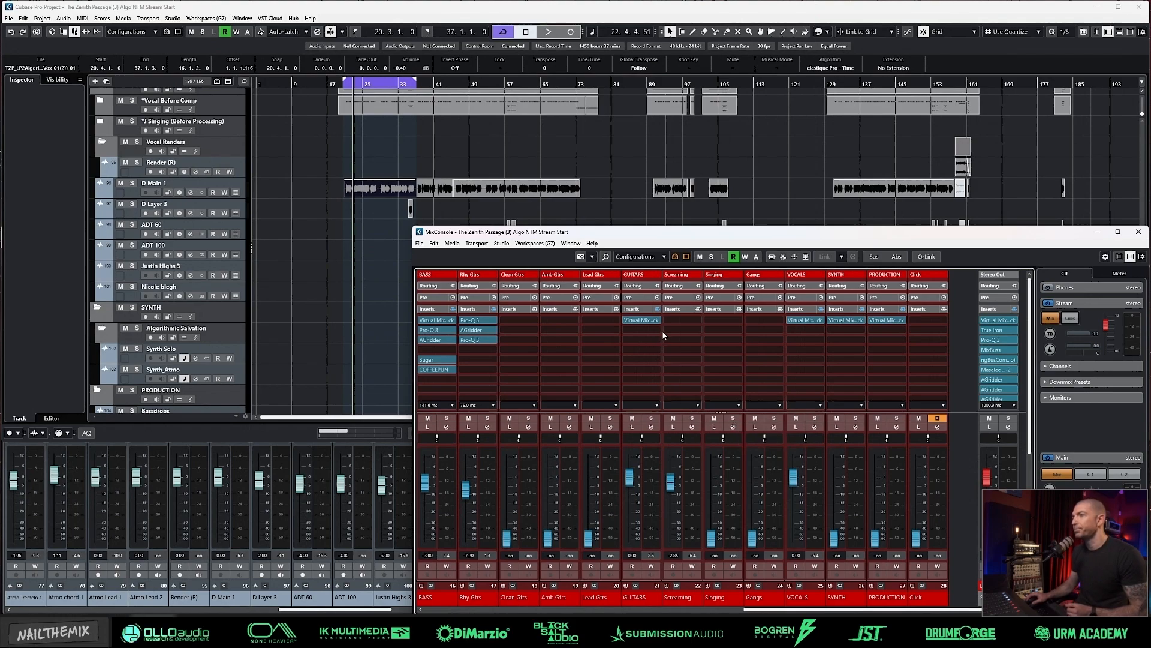
pyautogui.press('space')
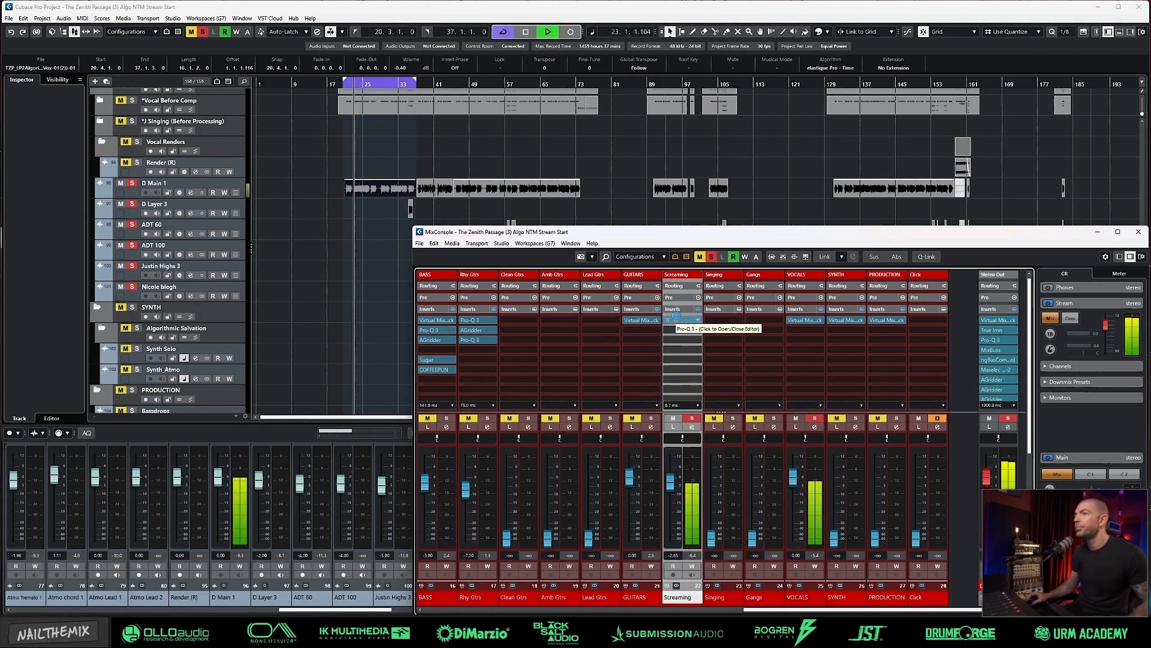
pyautogui.click(675, 320)
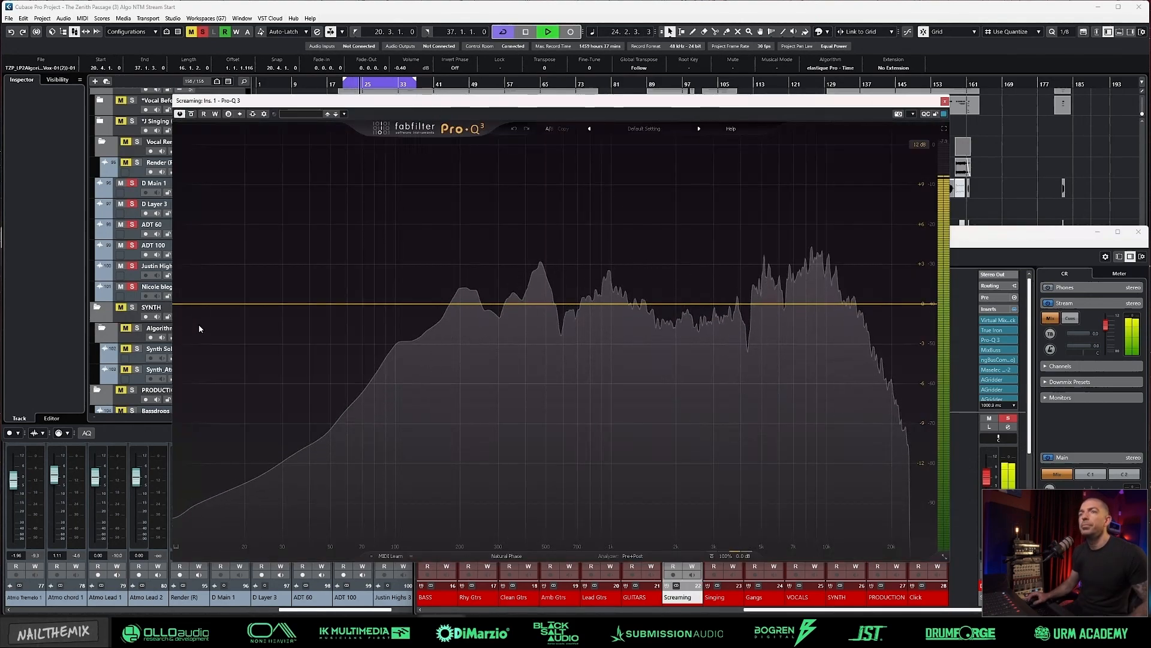
# Step: Add a 24 dB/oct low cut at about 86 Hz and a 24 dB/oct high cut at about 15.3 kHz in Pro-Q 3
pyautogui.click(198, 304)
pyautogui.moveTo(198, 304); pyautogui.dragTo(381, 308)
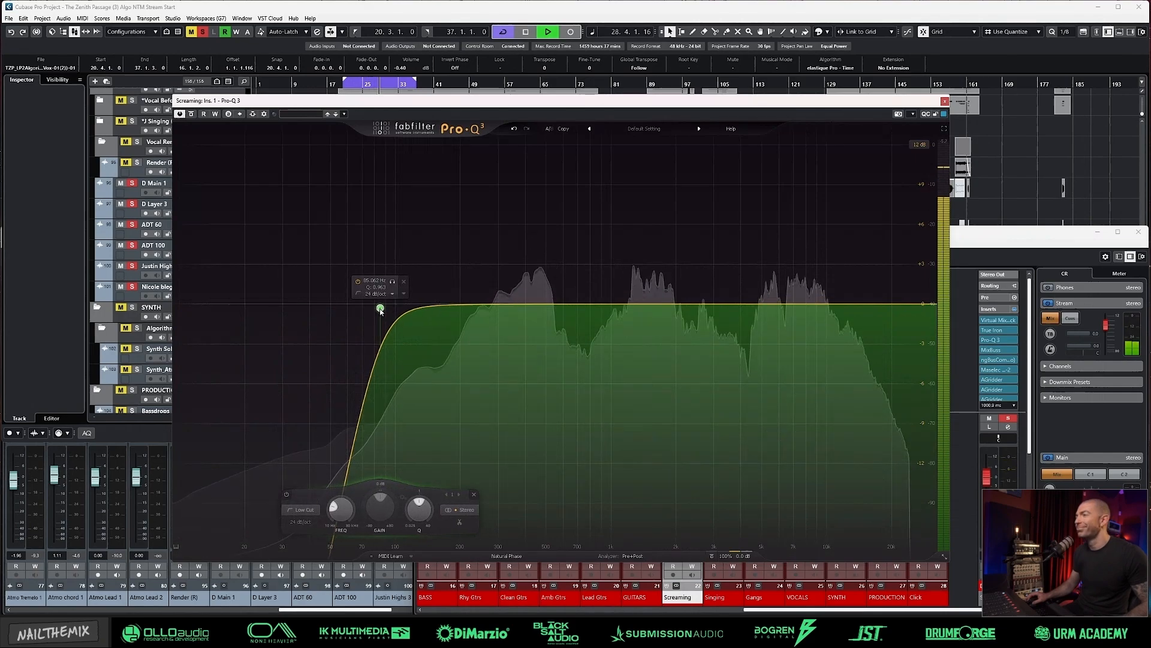
pyautogui.click(912, 304)
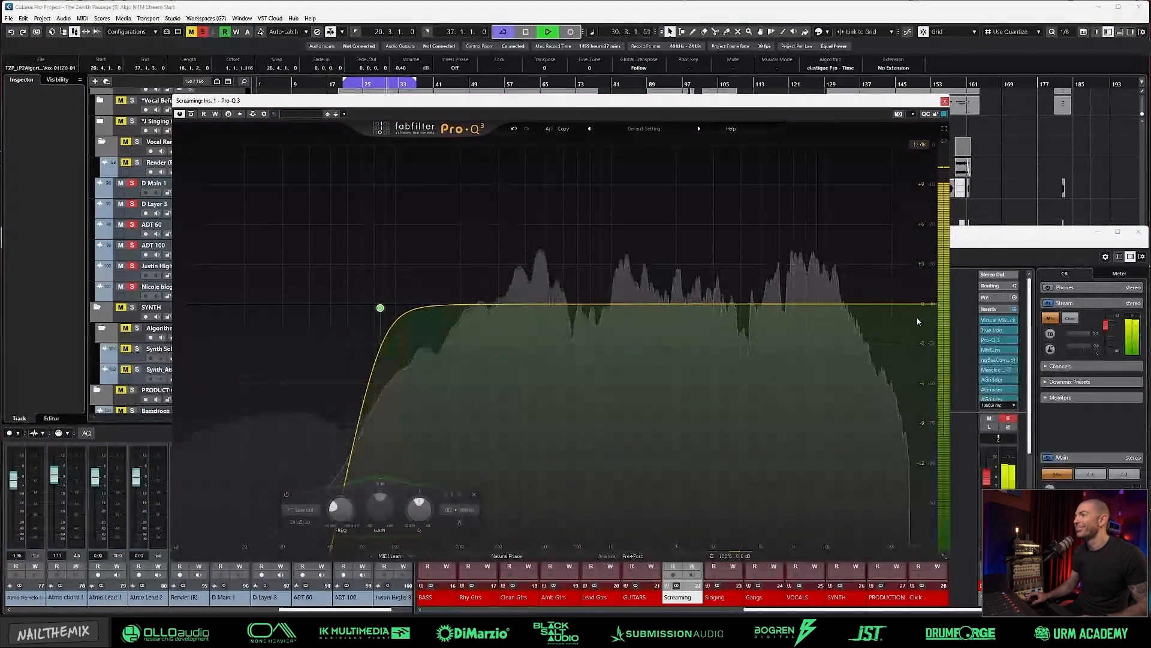
pyautogui.press('space')
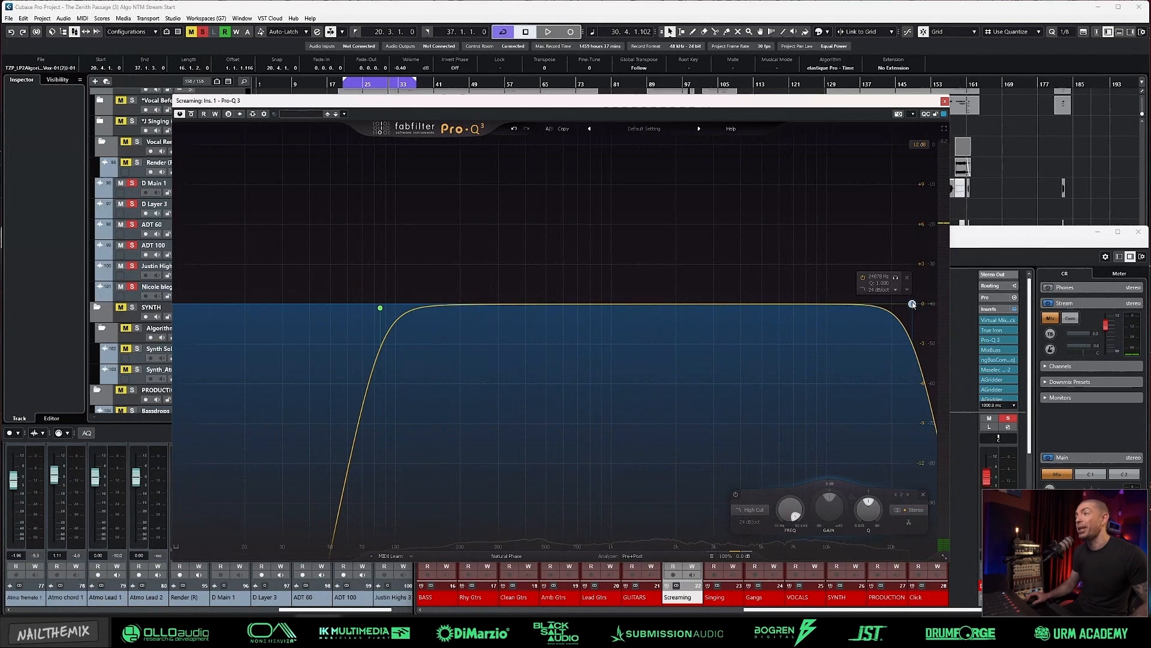
pyautogui.moveTo(912, 304); pyautogui.dragTo(866, 304)
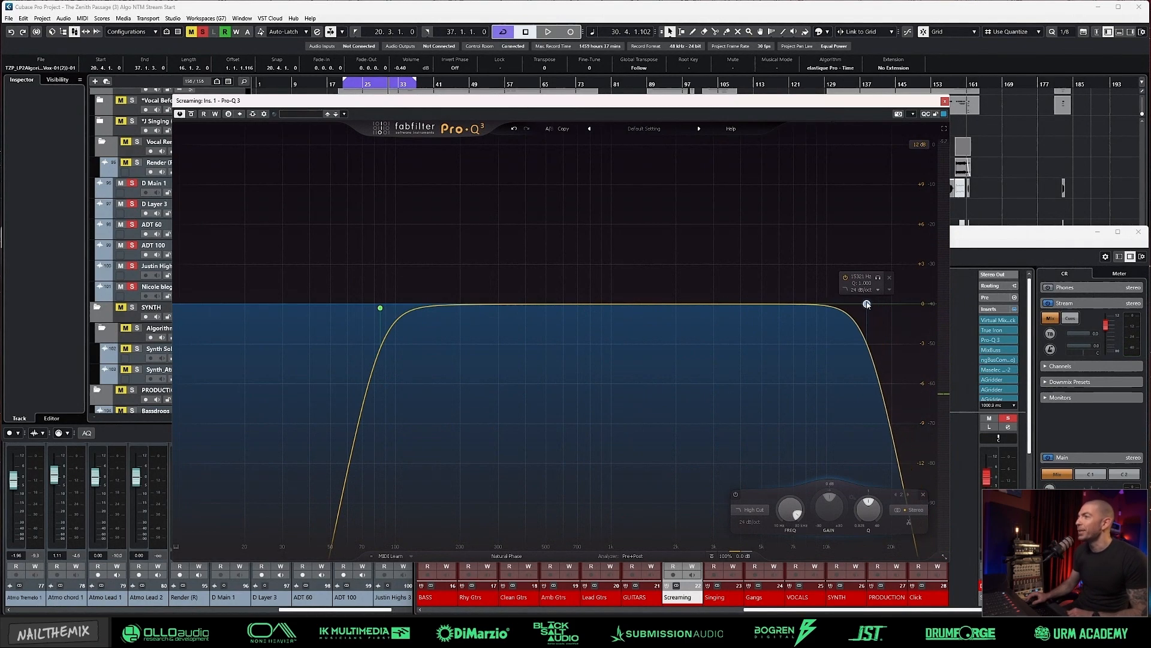
# Step: Play the loop and add gentle Pro-Q 3 bell cuts of about 2 dB near 5 kHz and 0.9 dB near 1.3 kHz
pyautogui.moveTo(866, 304); pyautogui.dragTo(892, 314)
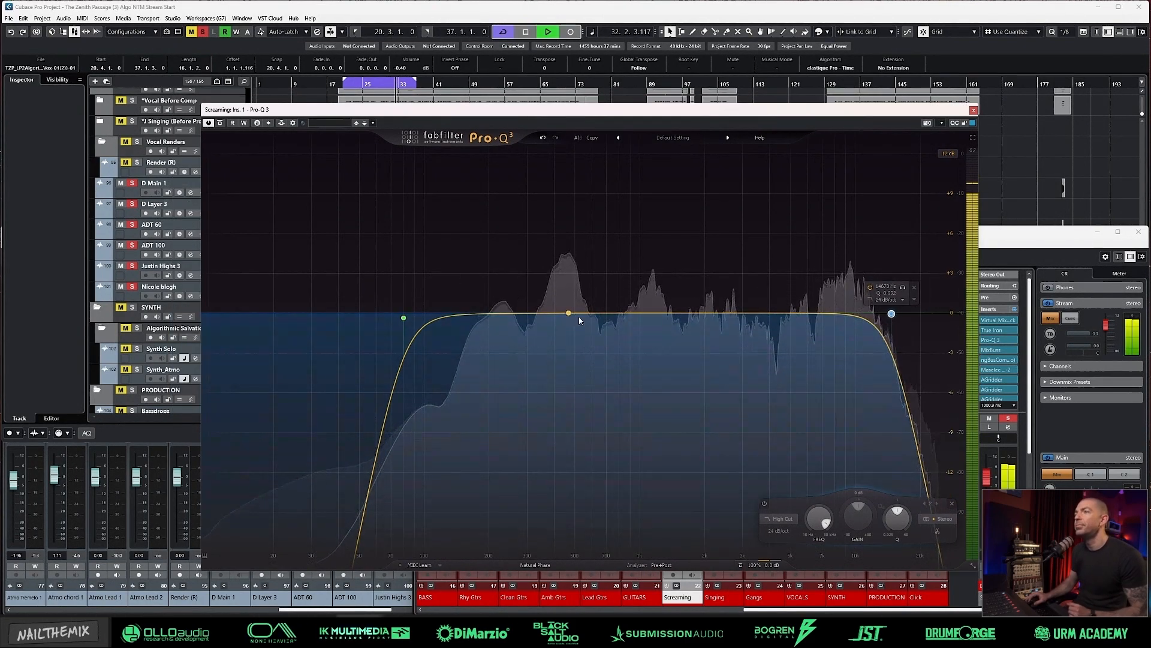
pyautogui.moveTo(689, 309); pyautogui.dragTo(798, 340)
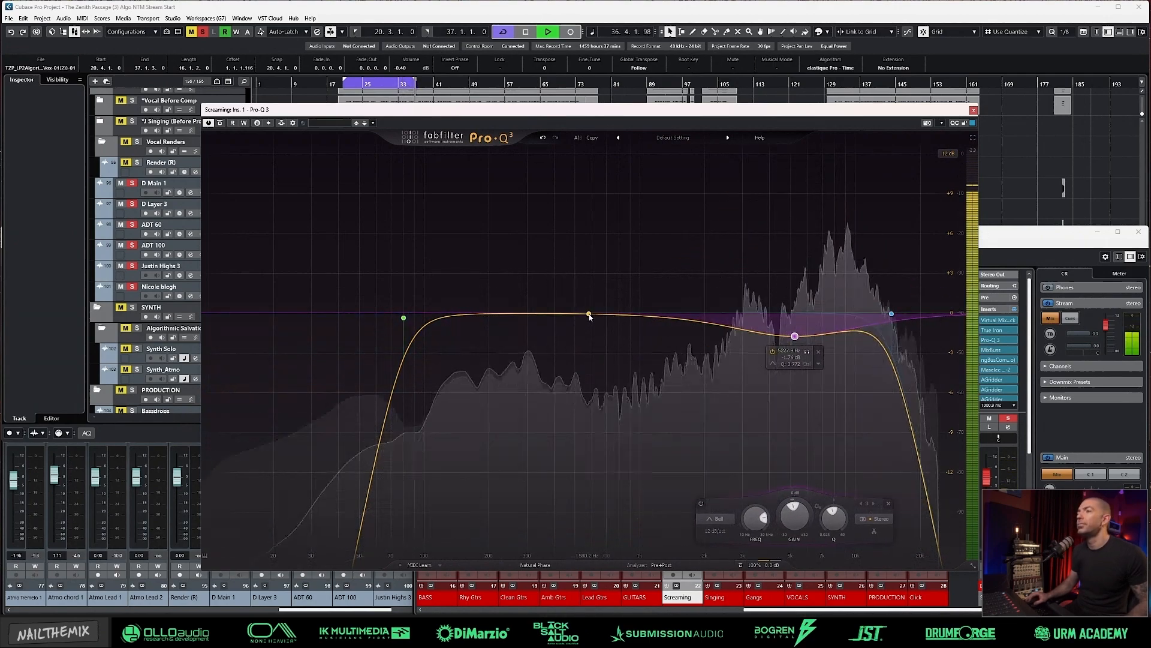
pyautogui.moveTo(589, 313); pyautogui.dragTo(665, 325)
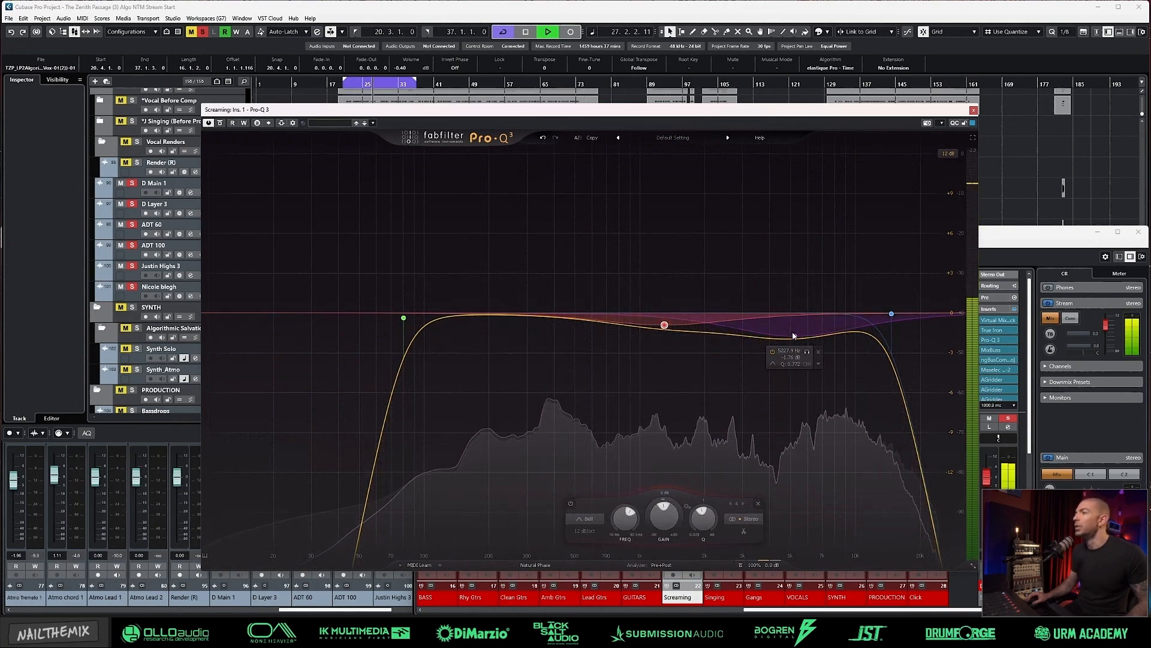
pyautogui.moveTo(795, 336)
pyautogui.mouseDown()
pyautogui.moveTo(802, 250)
pyautogui.moveTo(784, 253)
pyautogui.moveTo(785, 355)
pyautogui.moveTo(789, 342)
pyautogui.mouseUp()
# Step: Raise the Pro-Q 3 low cut to about 111 Hz and compare the EQ with its bypassed sound
pyautogui.keyDown('alt'); pyautogui.click(404, 319); pyautogui.keyUp('alt')
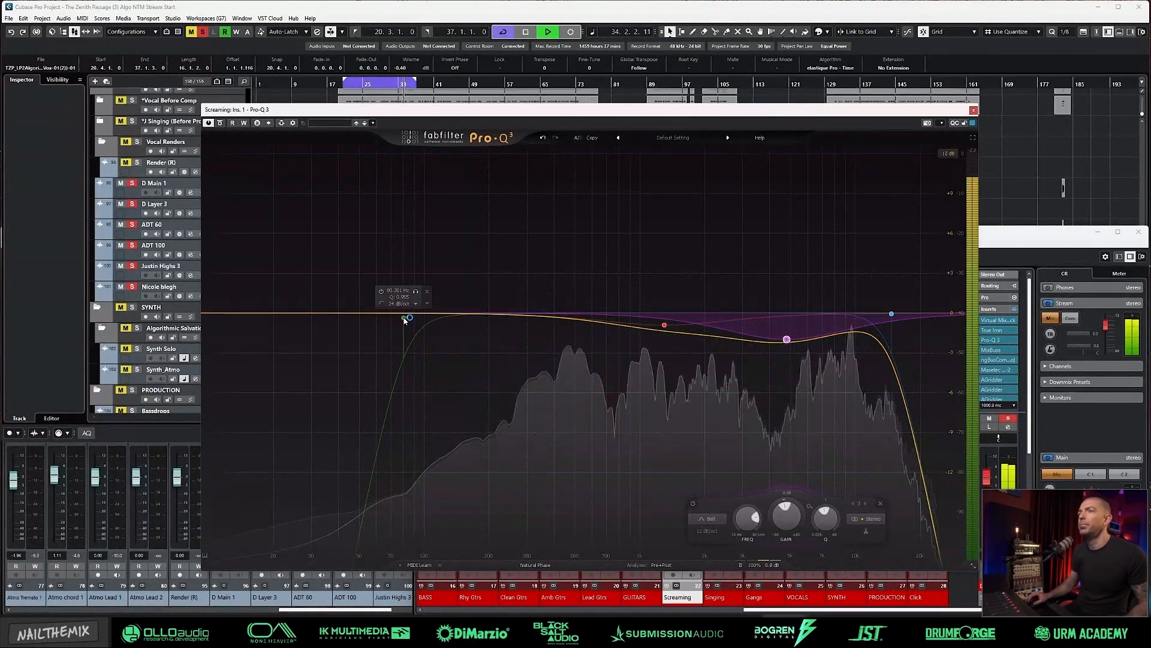
pyautogui.moveTo(404, 319); pyautogui.dragTo(426, 318)
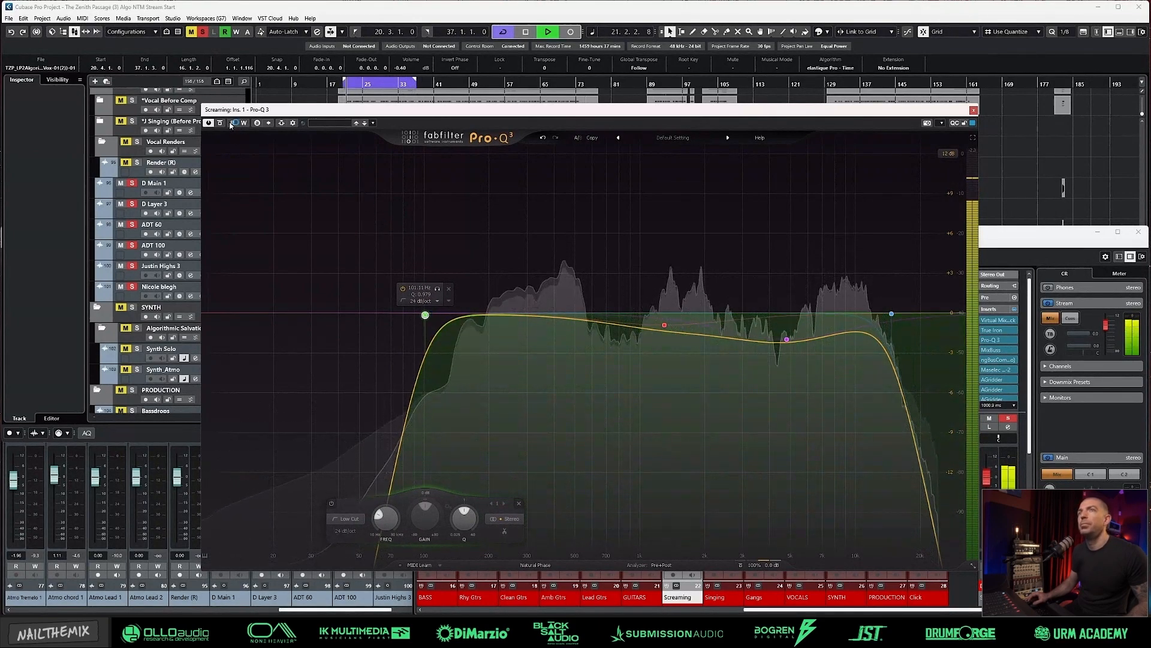
pyautogui.click(221, 124)
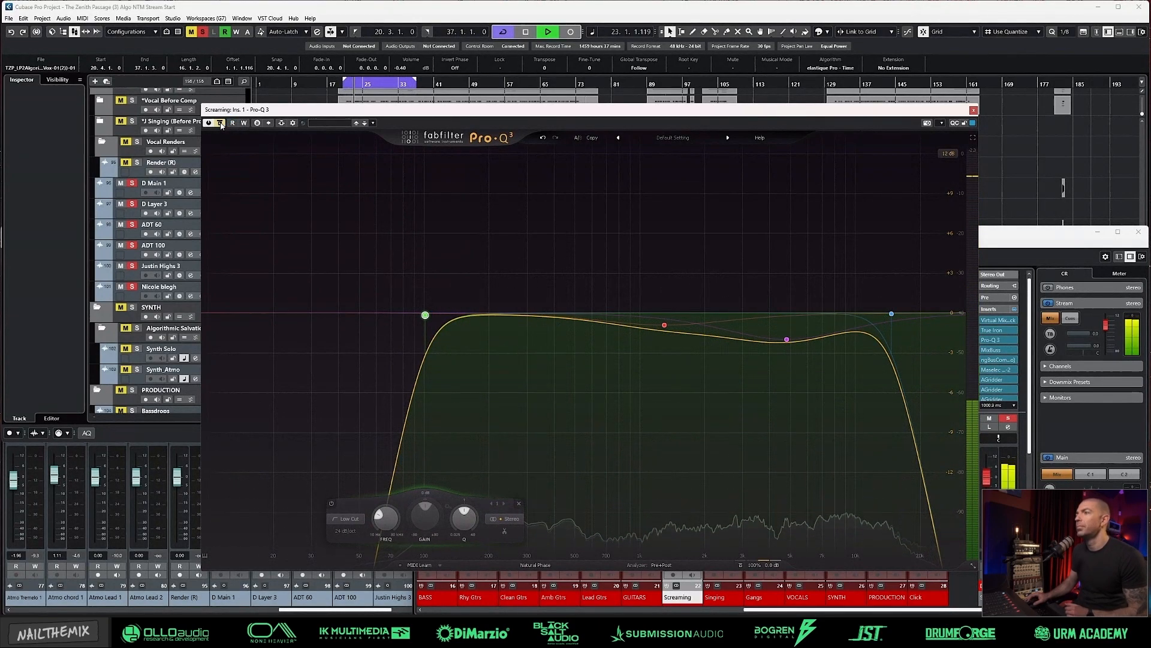
pyautogui.click(221, 123)
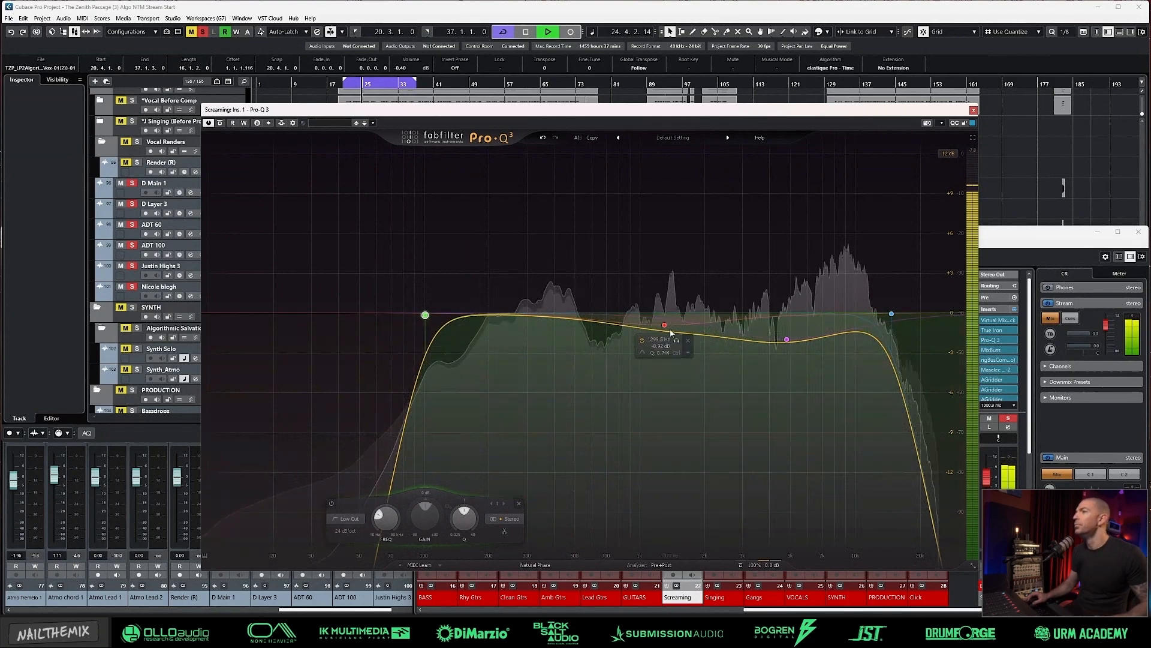
# Step: Add a 1 dB bell cut at about 450 Hz and close Pro-Q 3
pyautogui.moveTo(564, 319)
pyautogui.mouseDown()
pyautogui.moveTo(568, 258)
pyautogui.moveTo(568, 331)
pyautogui.mouseUp()
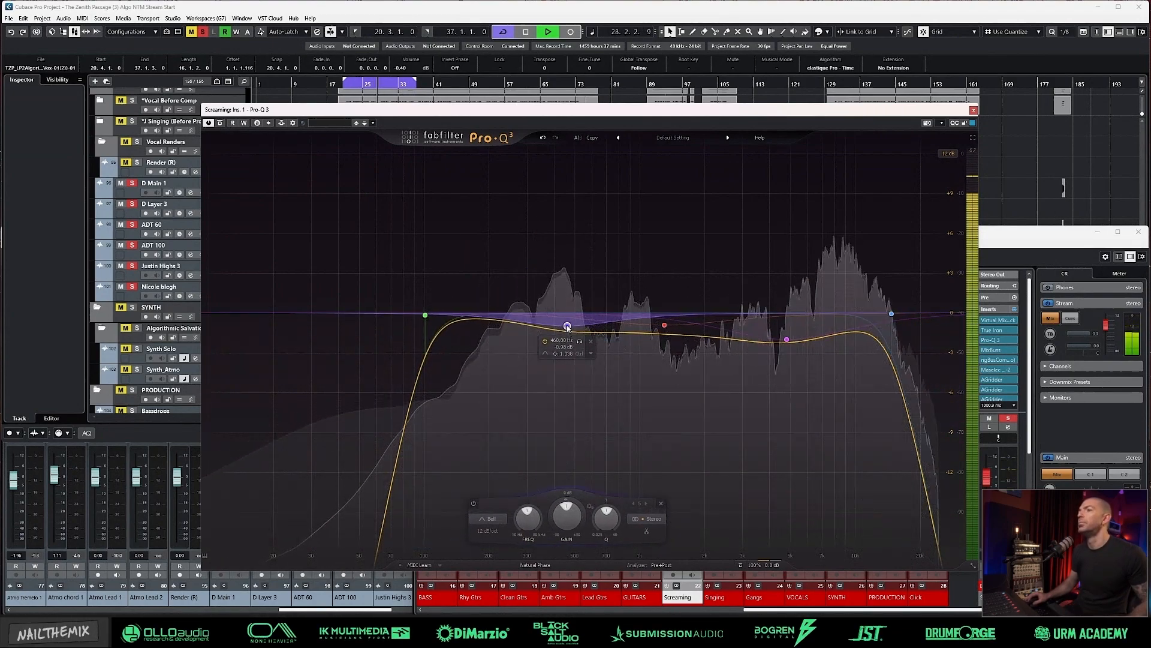
pyautogui.scroll(-3, 569, 331)
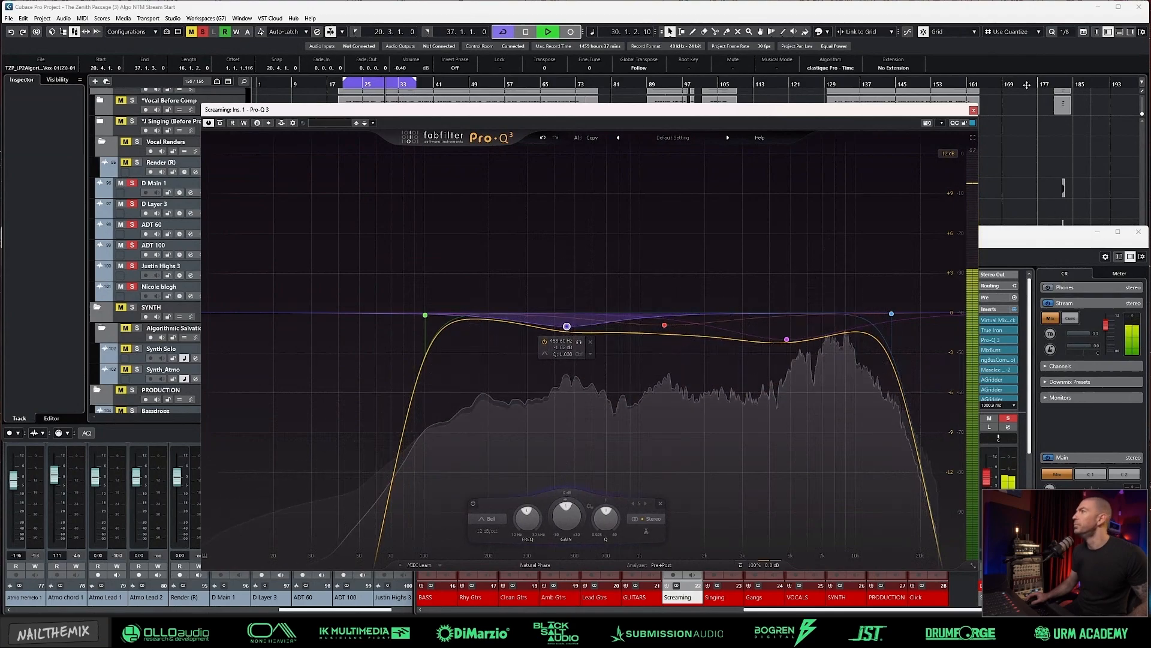
pyautogui.press('Escape')
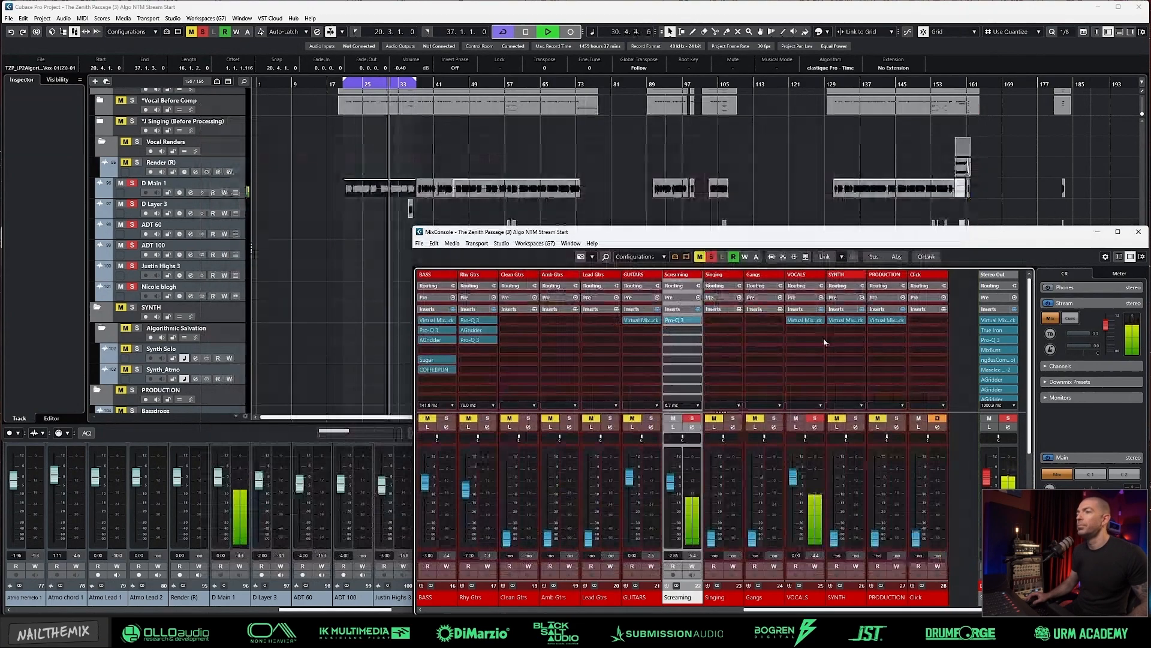
# Step: Open the Screaming channel settings, enable the Vocal Verb Tight send, and audition the Vocal Verb Big and Delay 1/4 sends during playback
pyautogui.click(692, 427)
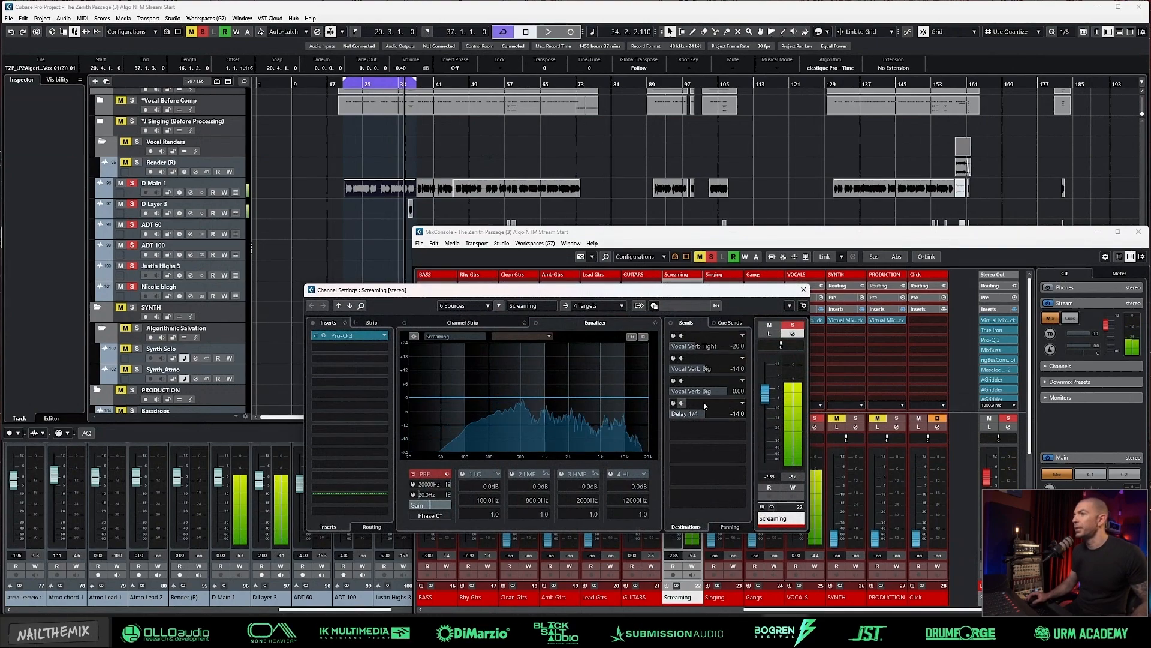
pyautogui.click(673, 337)
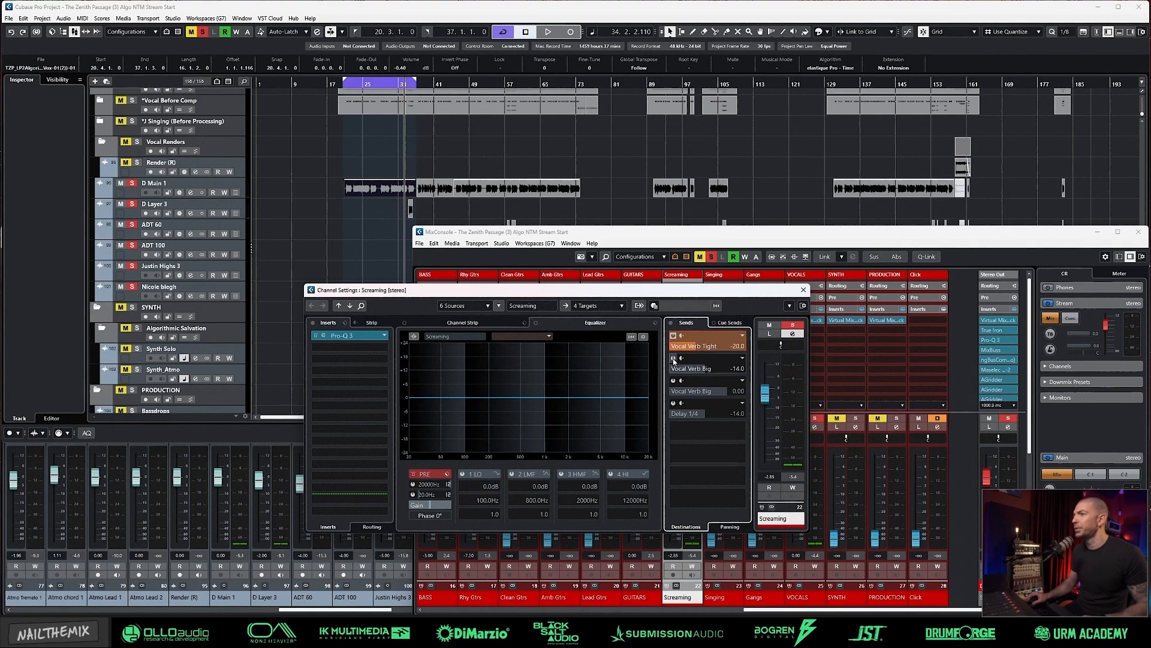
pyautogui.click(673, 359)
pyautogui.click(673, 358)
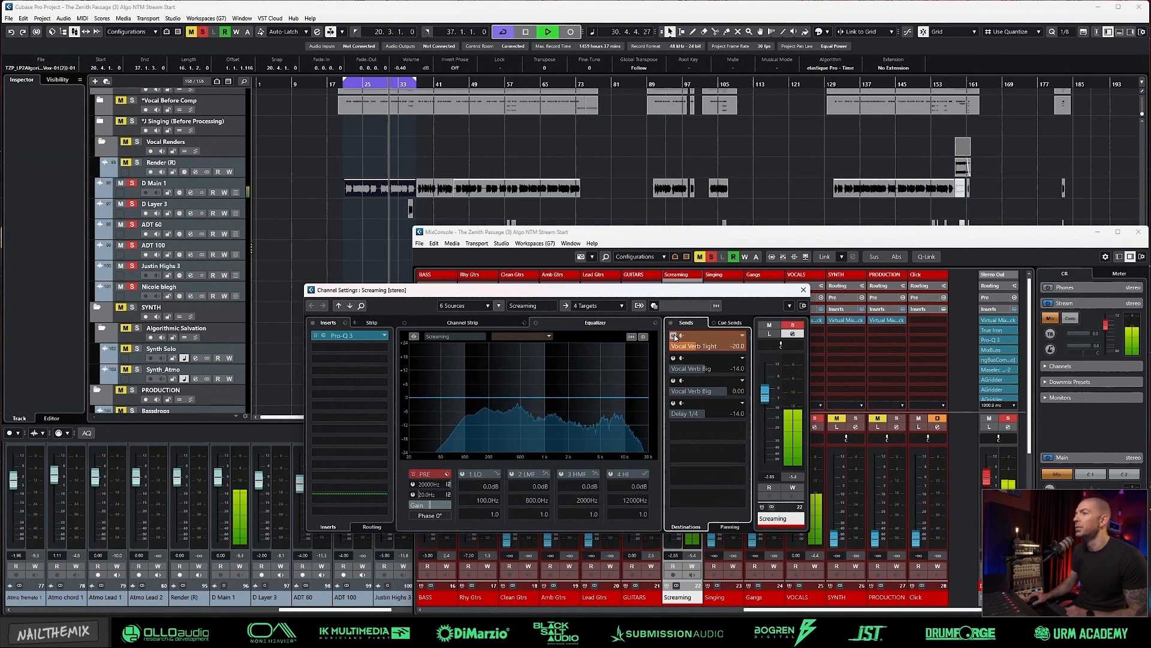
pyautogui.click(674, 403)
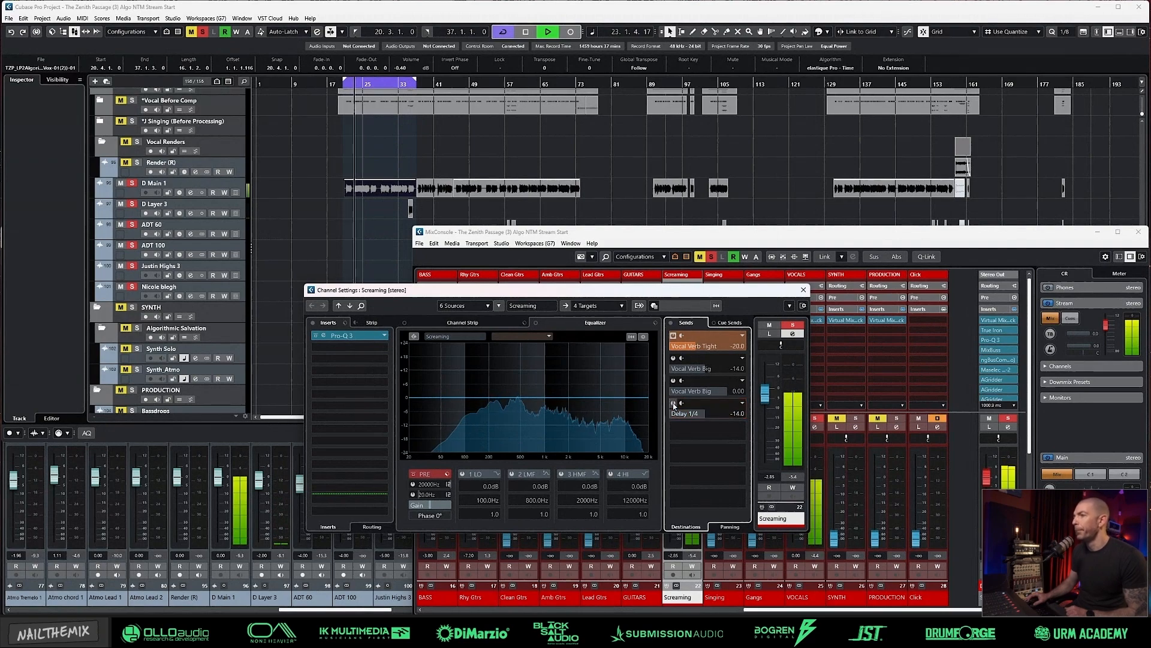
pyautogui.click(672, 401)
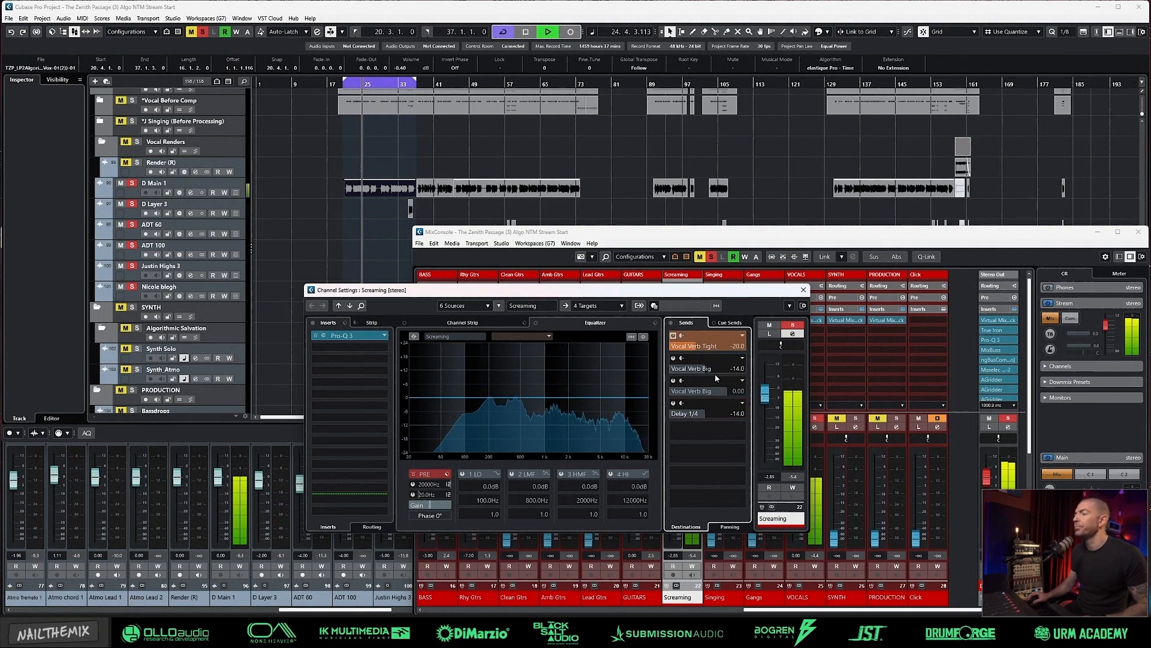
pyautogui.press('space')
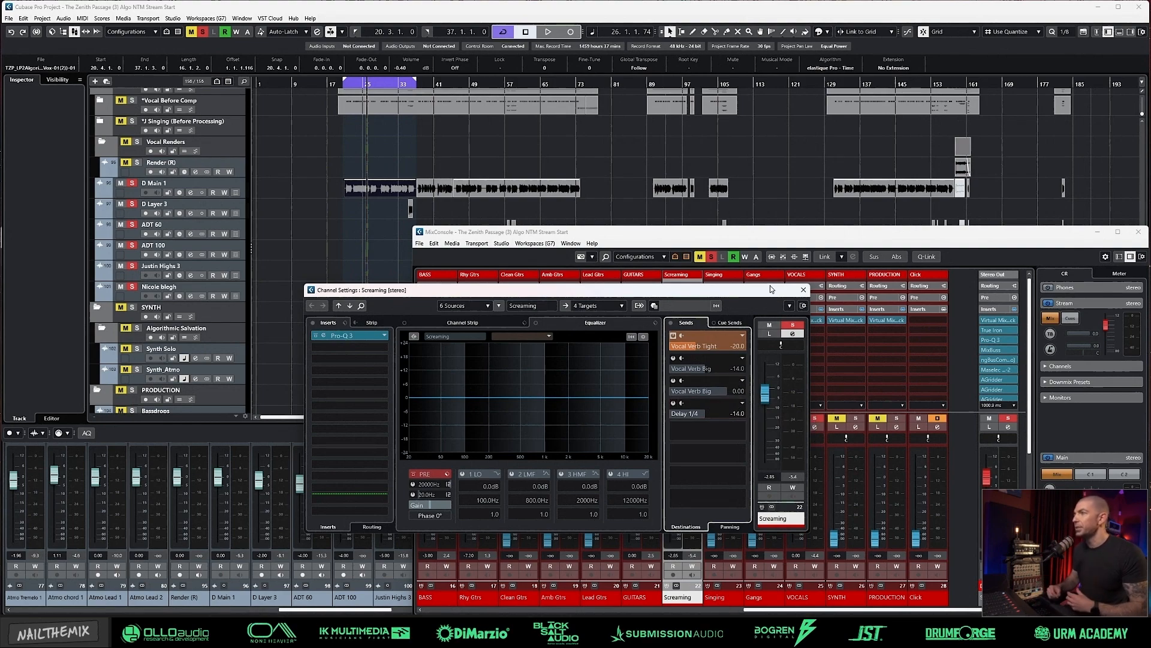
pyautogui.click(803, 290)
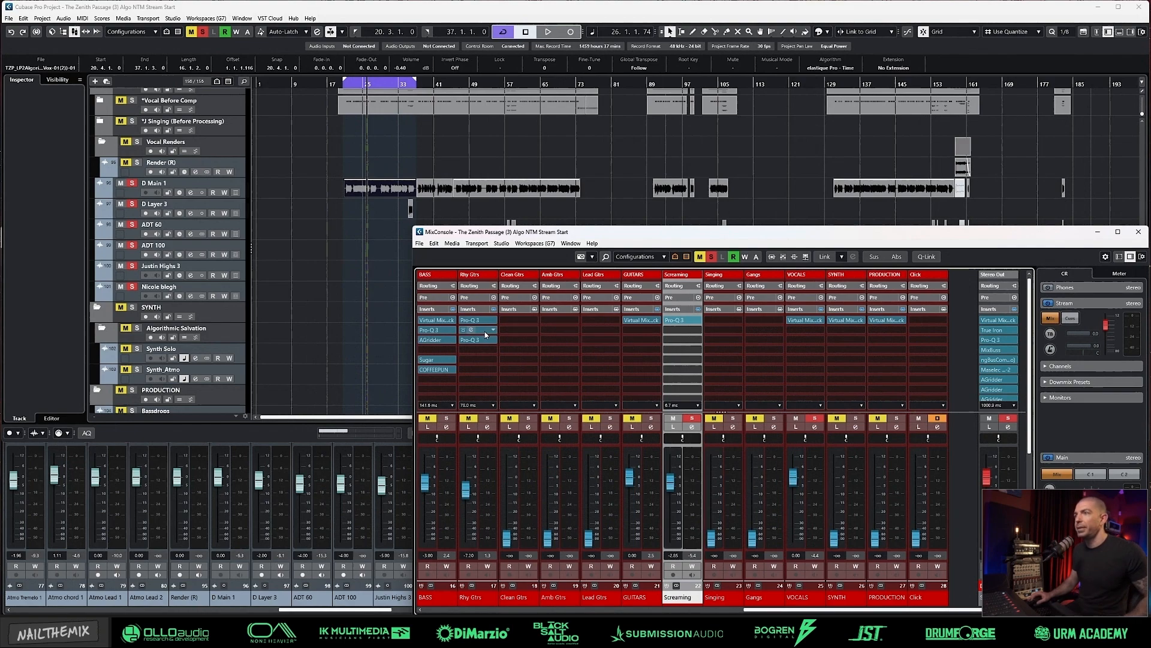
# Step: Copy the AGridder insert from Rhy Gtrs to the Screaming group's second slot and deactivate its bx_refinement plug-in
pyautogui.moveTo(486, 335); pyautogui.dragTo(686, 330)
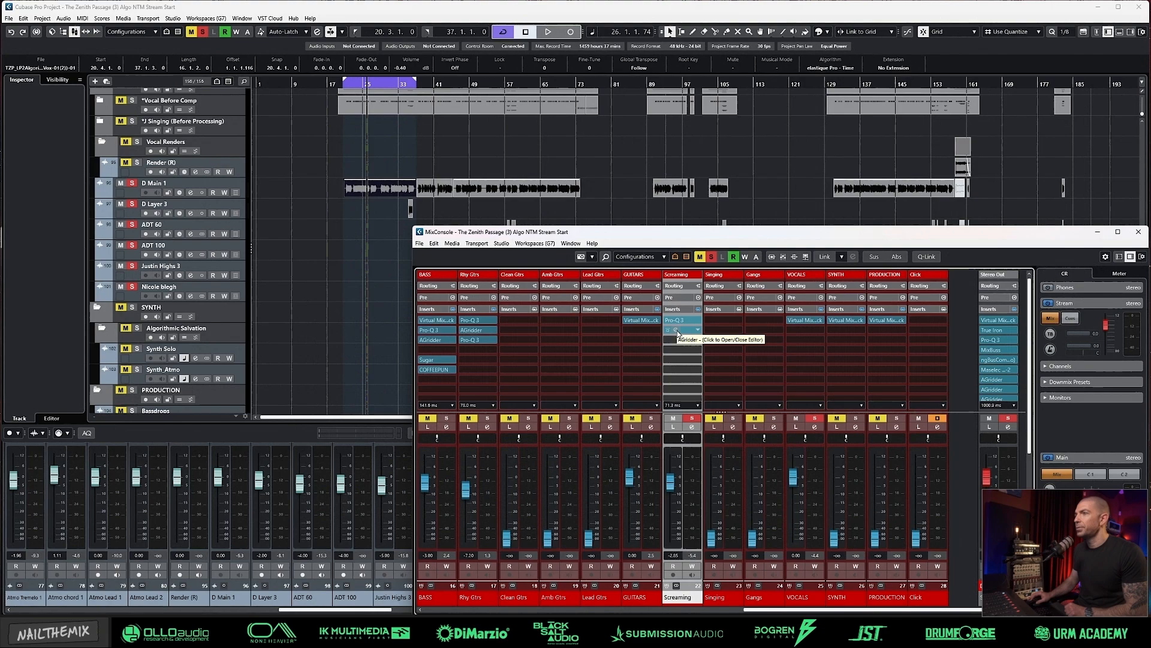
pyautogui.click(678, 330)
pyautogui.click(480, 321)
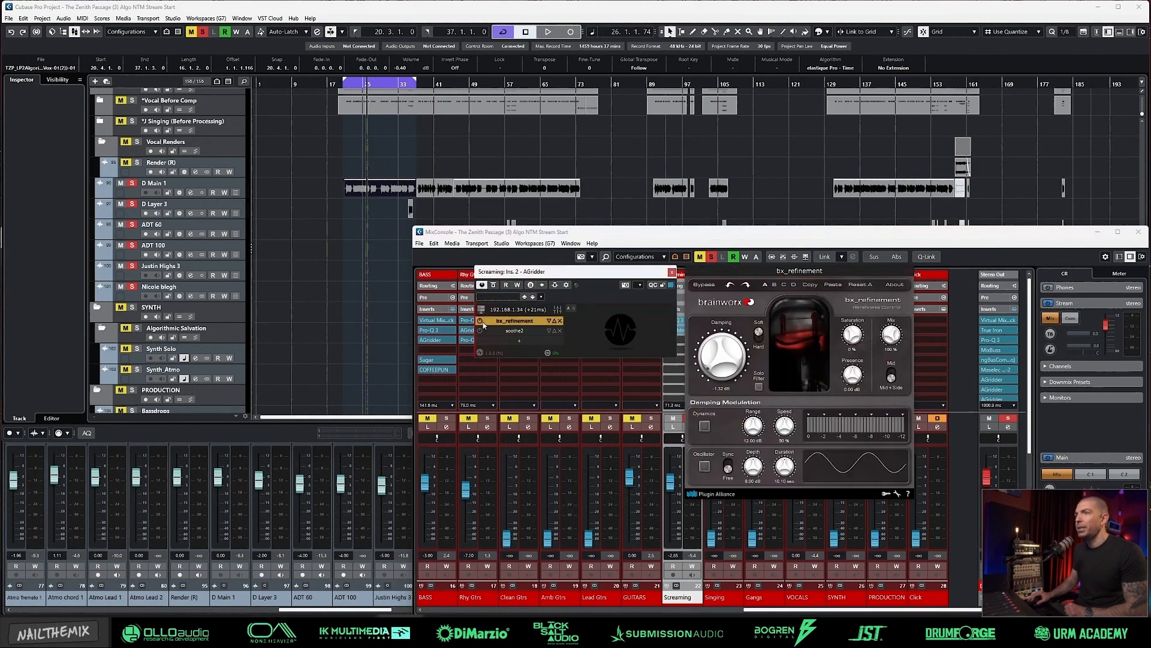
pyautogui.click(479, 321)
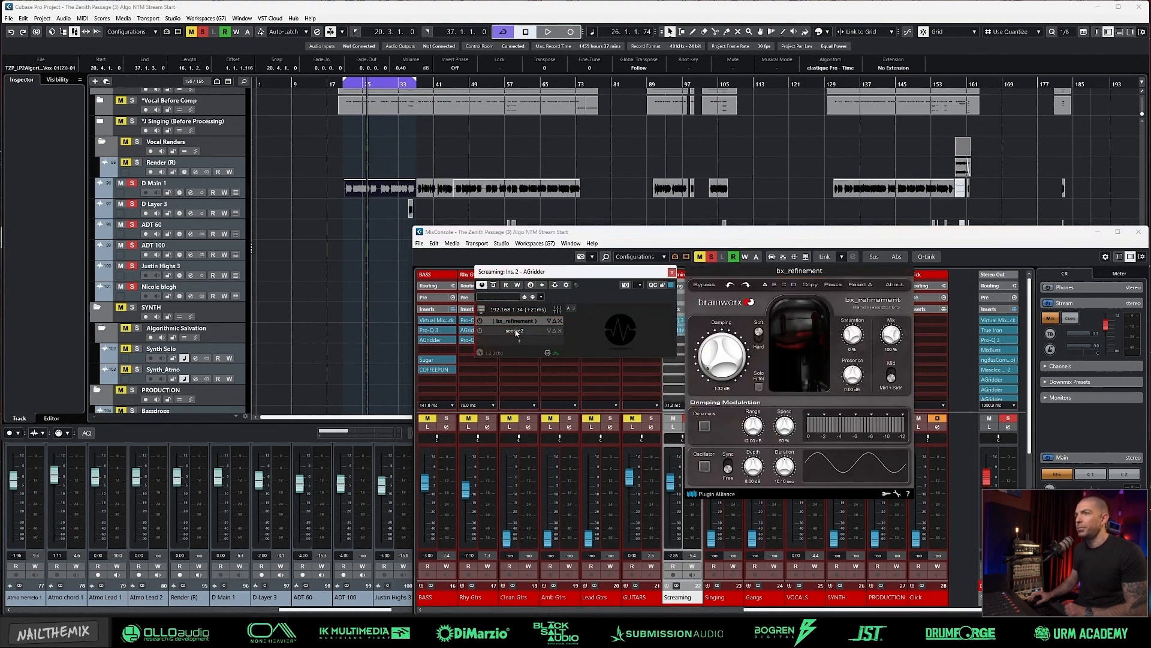
# Step: Open soothe2 inside the Screaming group's AGridder and load the Vocal Bus 1 preset
pyautogui.click(515, 331)
pyautogui.moveTo(581, 273); pyautogui.dragTo(325, 101)
pyautogui.click(732, 113)
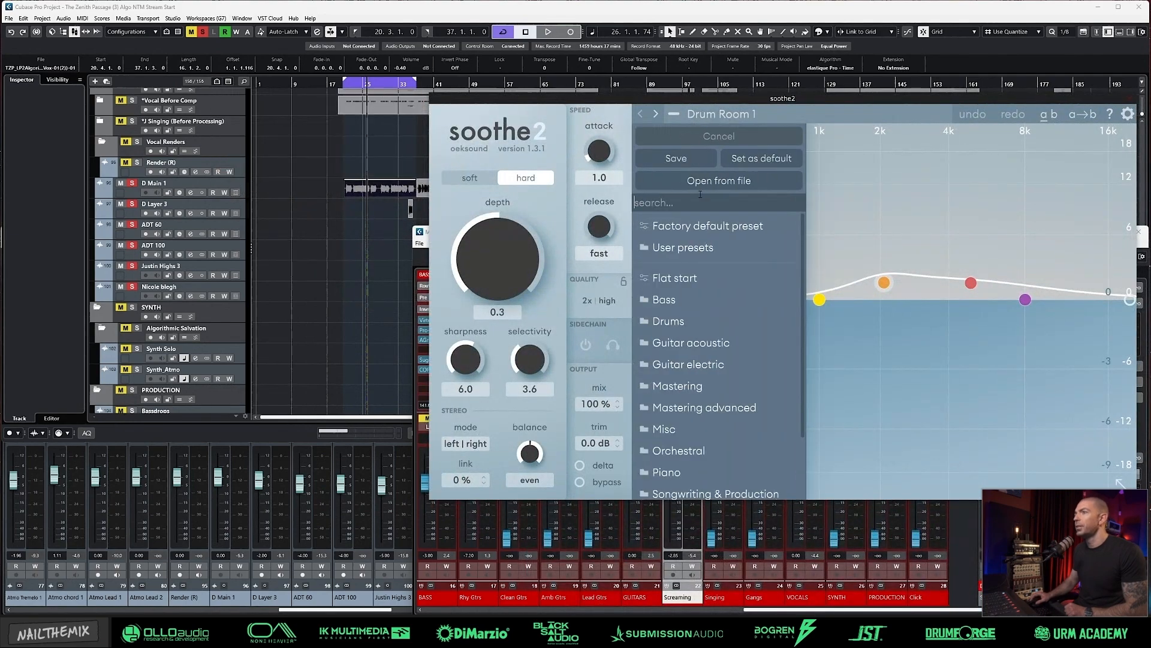
pyautogui.click(854, 331)
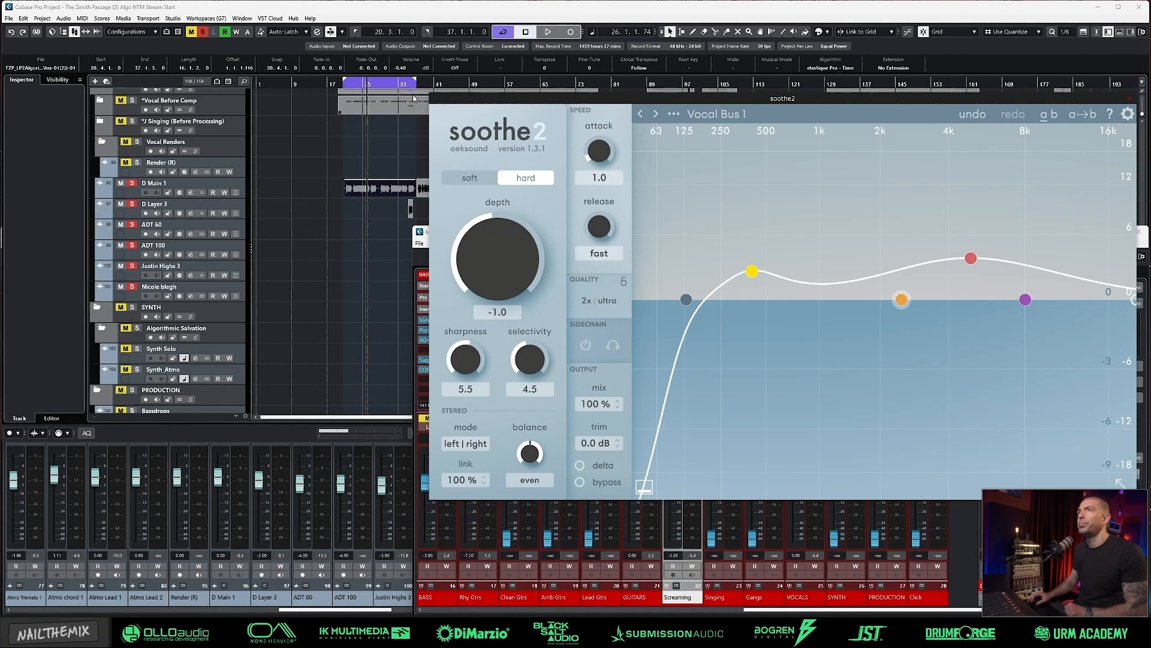
# Step: Listen to the loop through soothe2, close the AGridder window and stop playback
pyautogui.press('space')
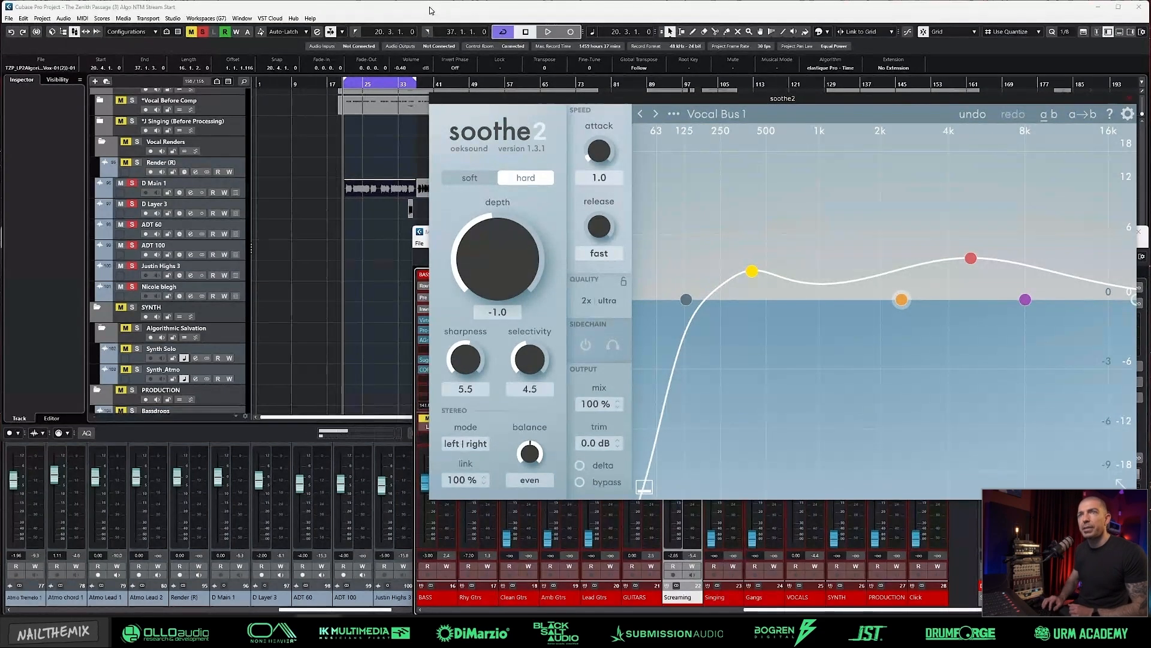
pyautogui.press('space')
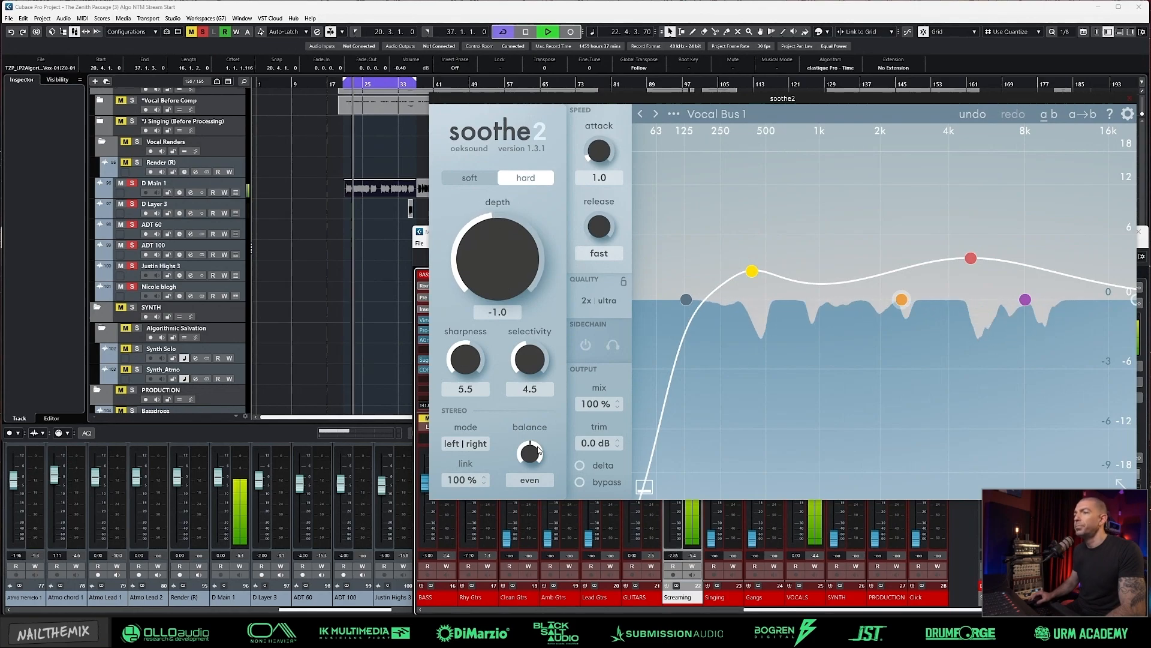
pyautogui.click(420, 10)
pyautogui.click(418, 102)
pyautogui.press('space')
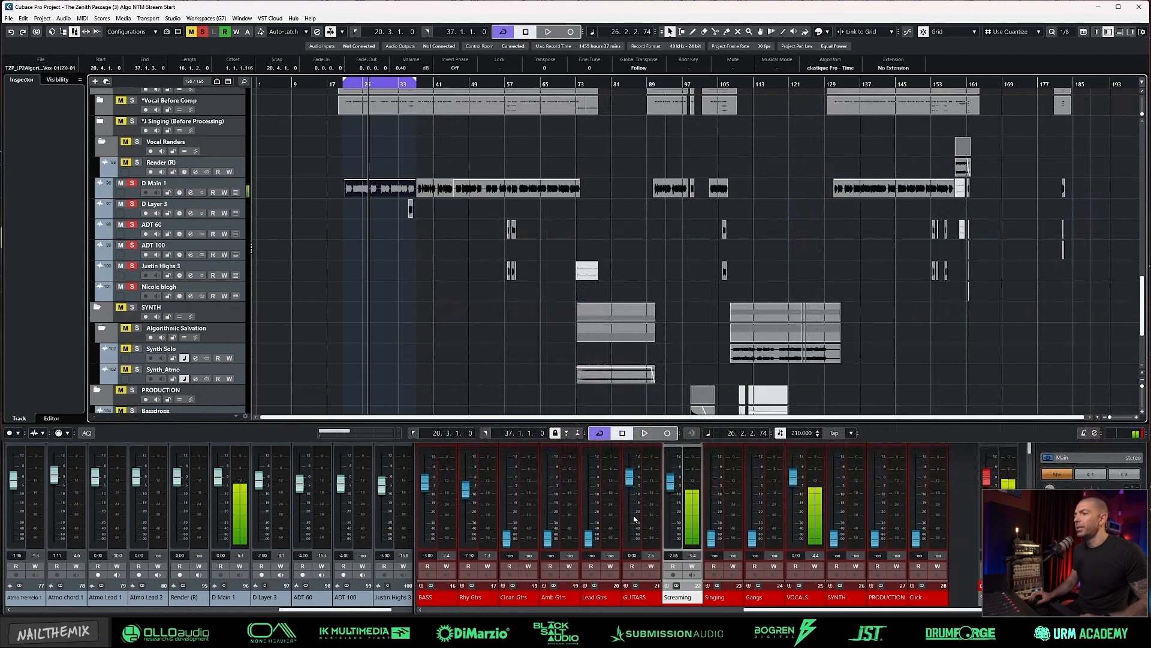
# Step: Reopen soothe2 through the Screaming channel settings and compare it with bypass while the loop plays
pyautogui.click(685, 600)
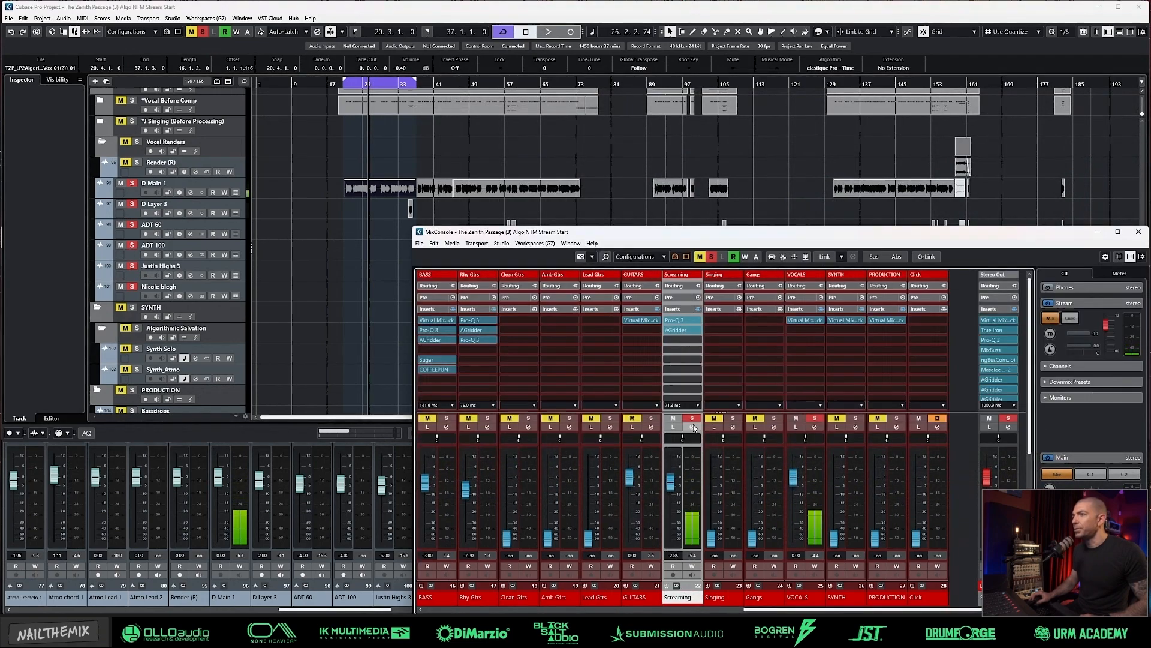
pyautogui.click(693, 427)
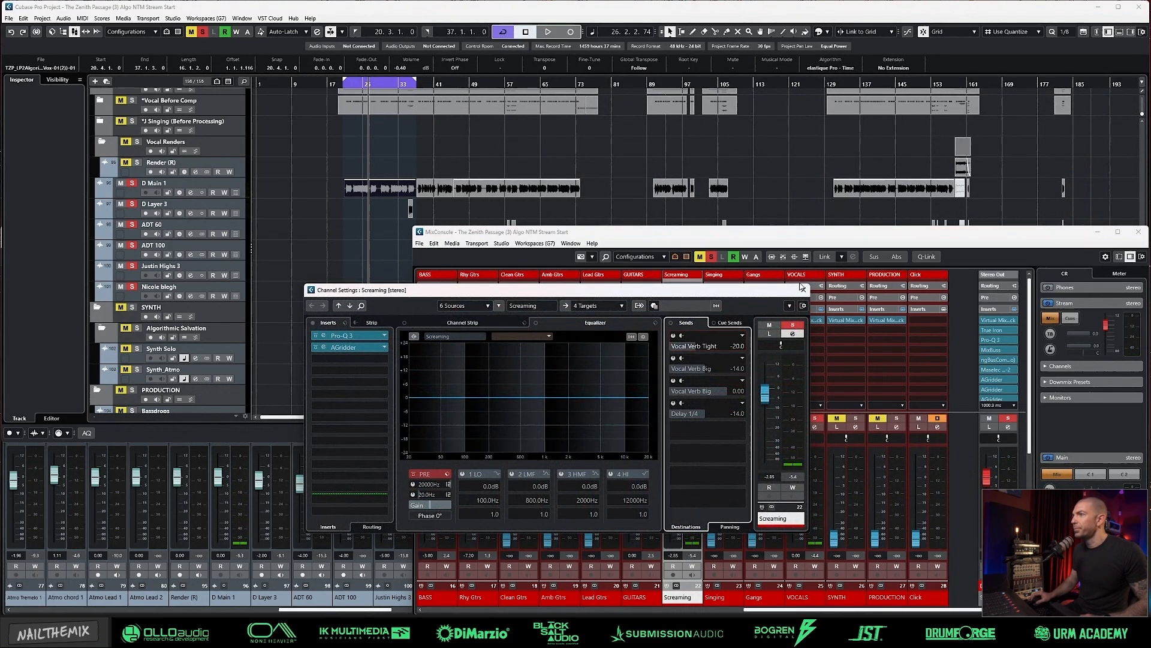
pyautogui.click(326, 348)
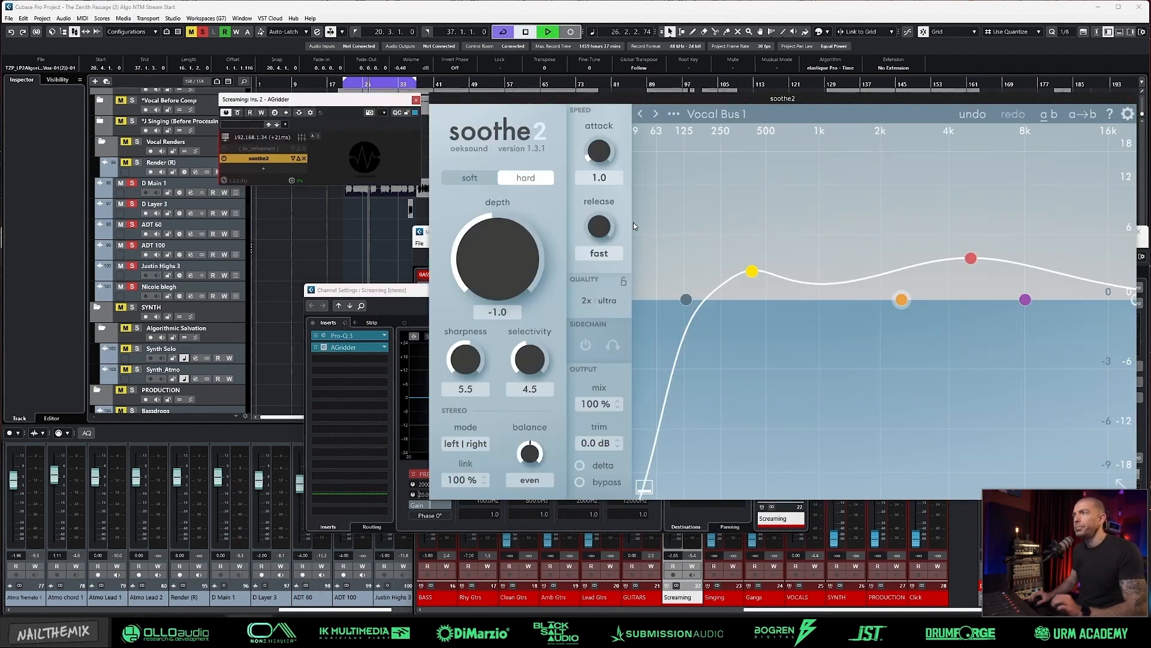
pyautogui.press('space')
pyautogui.moveTo(394, 97); pyautogui.dragTo(325, 96)
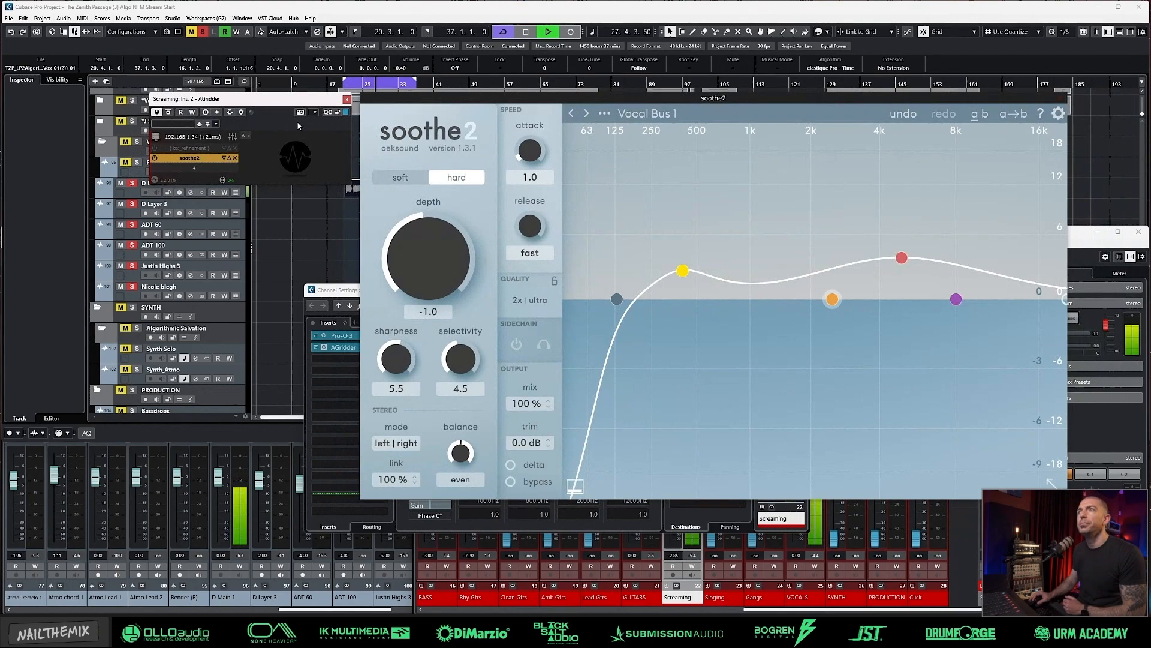
pyautogui.click(513, 483)
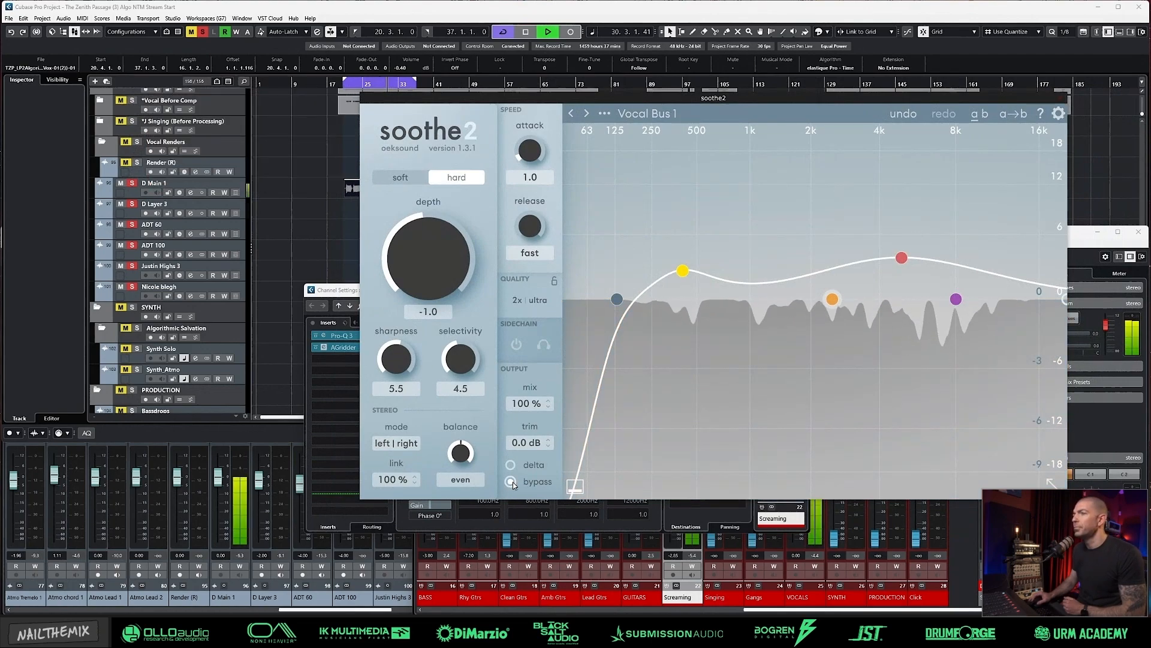
pyautogui.click(511, 482)
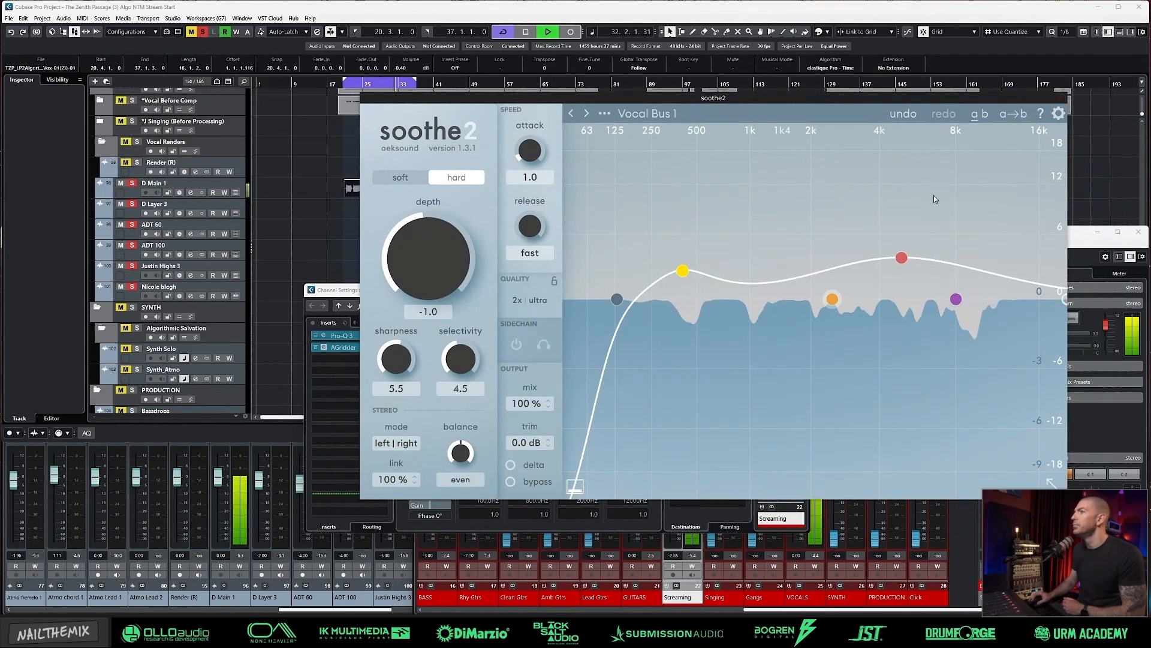
# Step: Set soothe2's band 1 to about 1.4 dB at 412 Hz, band 3 to about 4.6 dB at 4.9 kHz, and depth to -0.4
pyautogui.moveTo(682, 270); pyautogui.dragTo(683, 283)
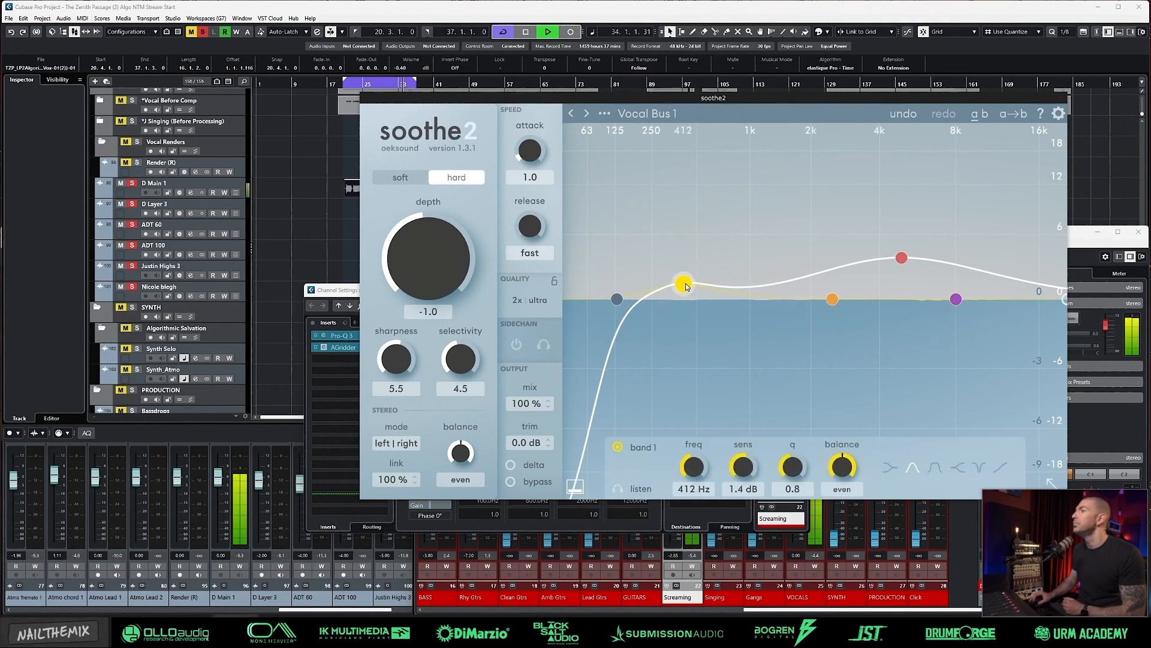
pyautogui.moveTo(901, 259); pyautogui.dragTo(903, 247)
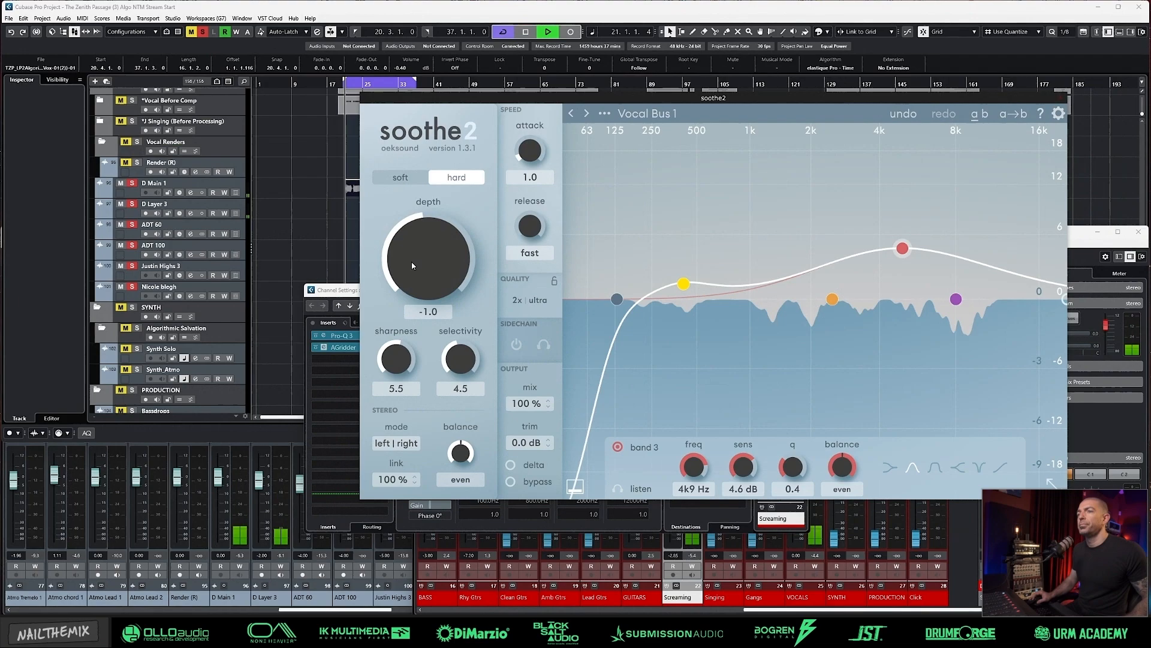
pyautogui.scroll(6, 421, 271)
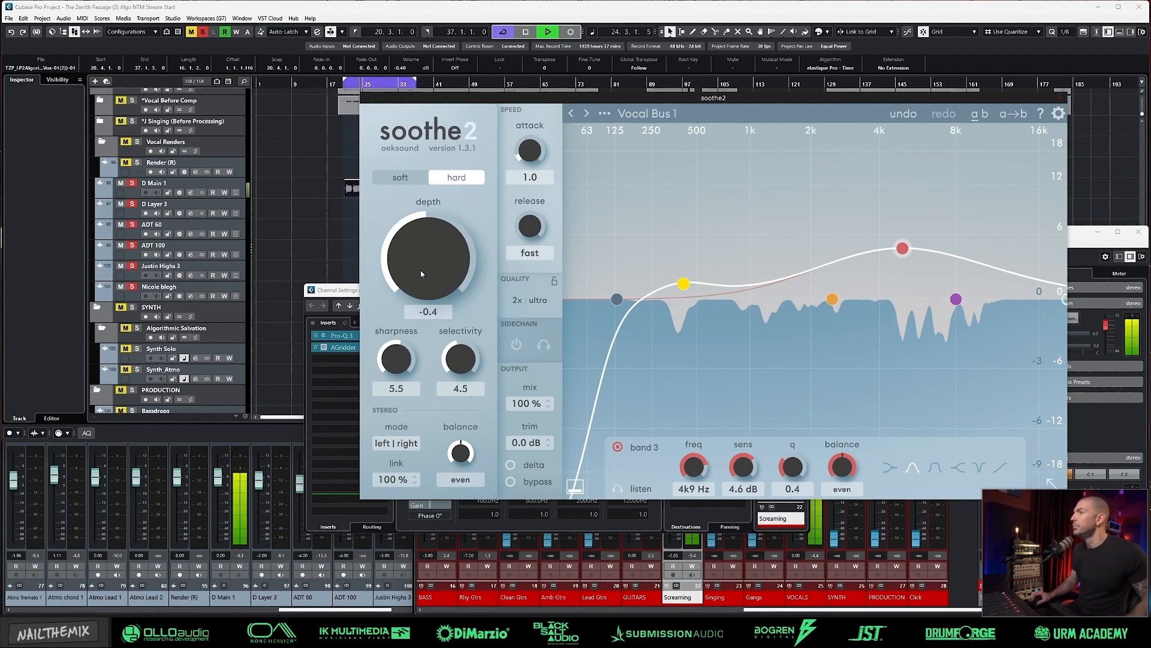
# Step: Set soothe2's low cut to about 867 Hz and compare the processing with bypass while the loop plays
pyautogui.moveTo(623, 303); pyautogui.dragTo(741, 303)
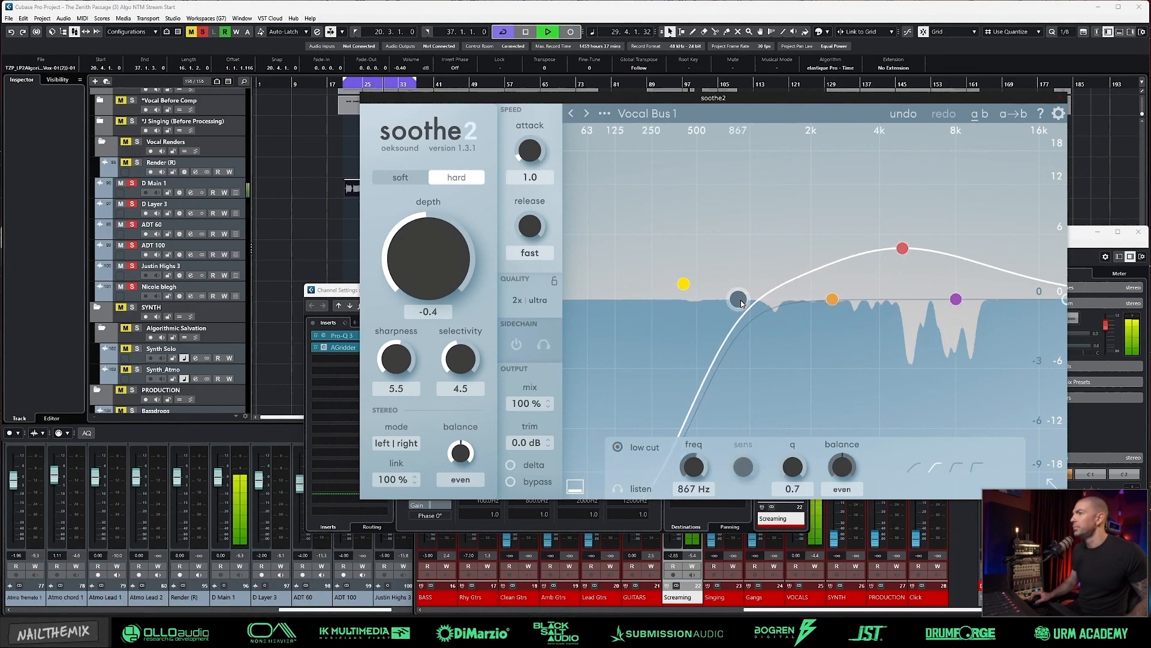
pyautogui.click(511, 482)
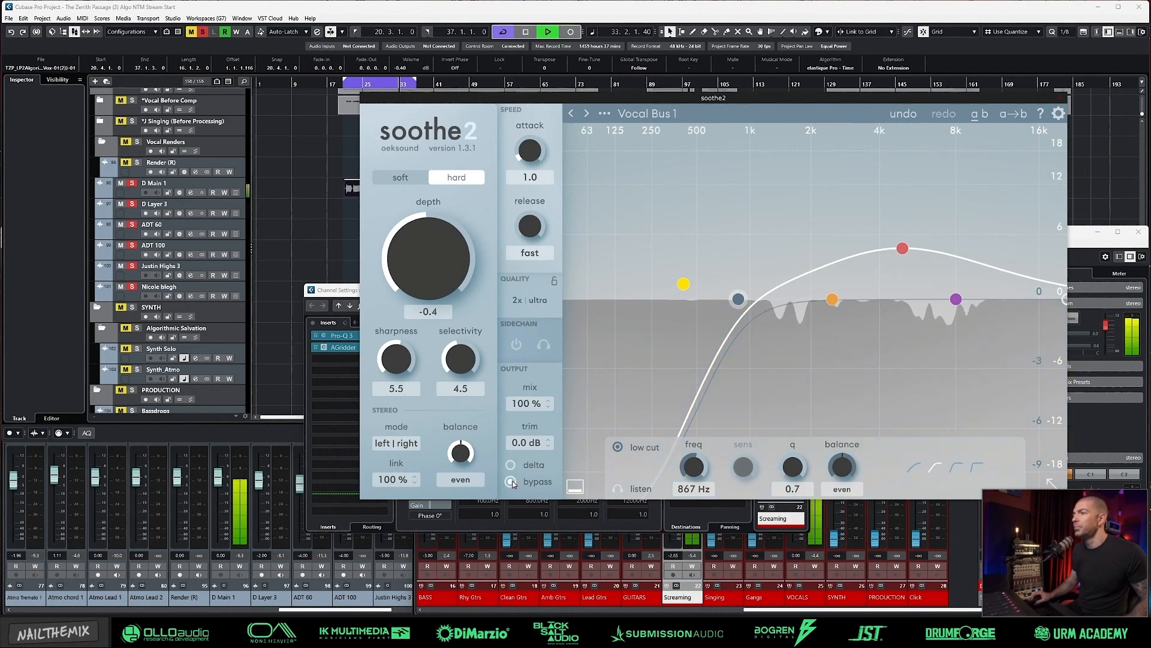
pyautogui.click(511, 481)
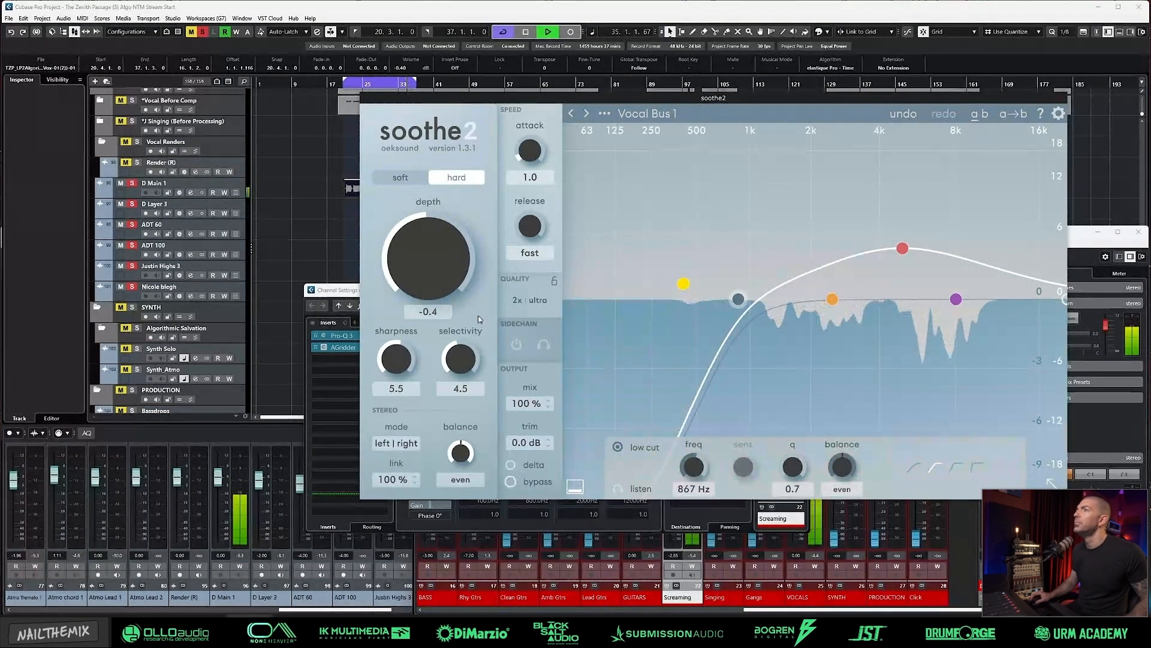
pyautogui.click(450, 17)
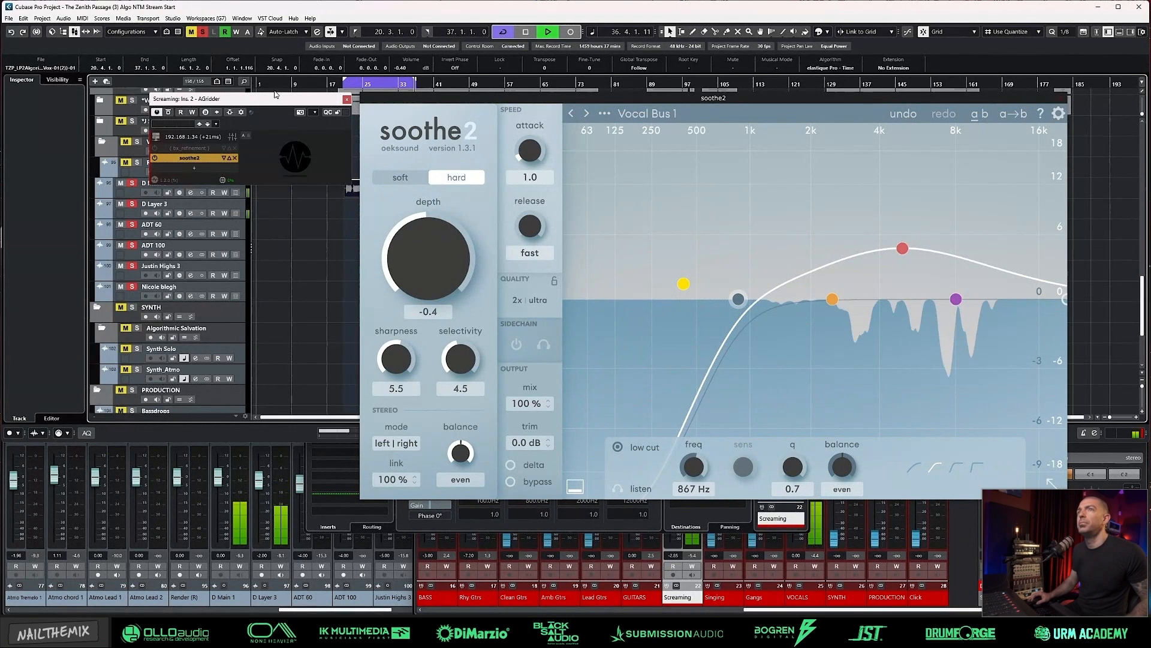
pyautogui.click(348, 101)
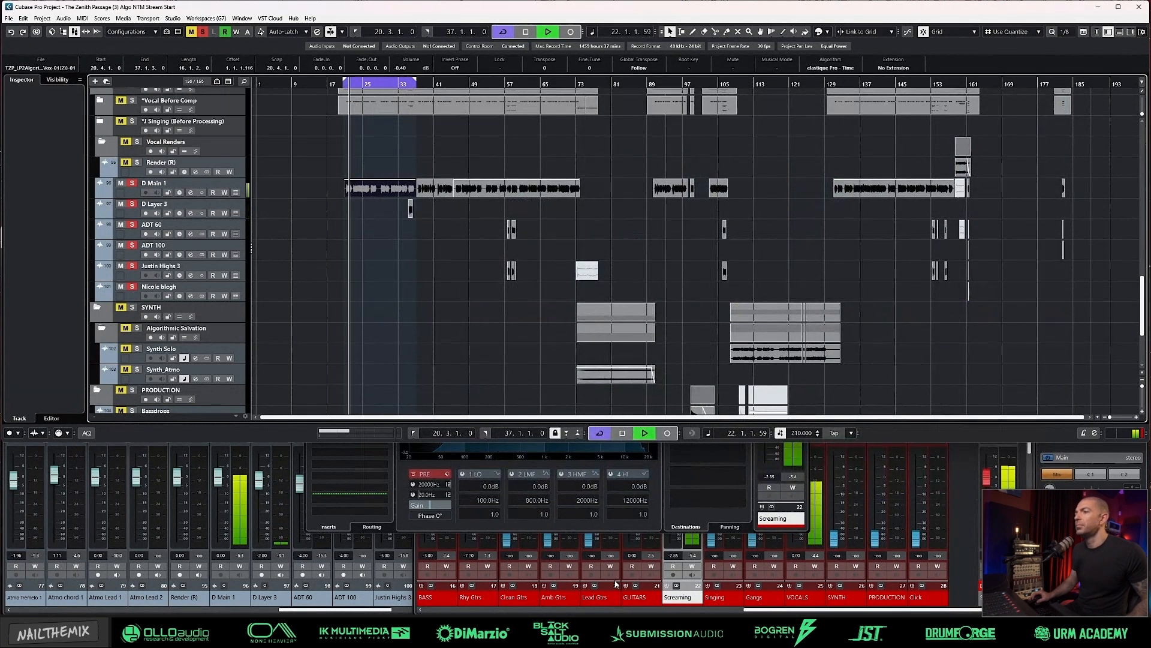
# Step: Insert Pro-MB in the Screaming channel's fifth insert slot and bring up its preset browser
pyautogui.click(387, 521)
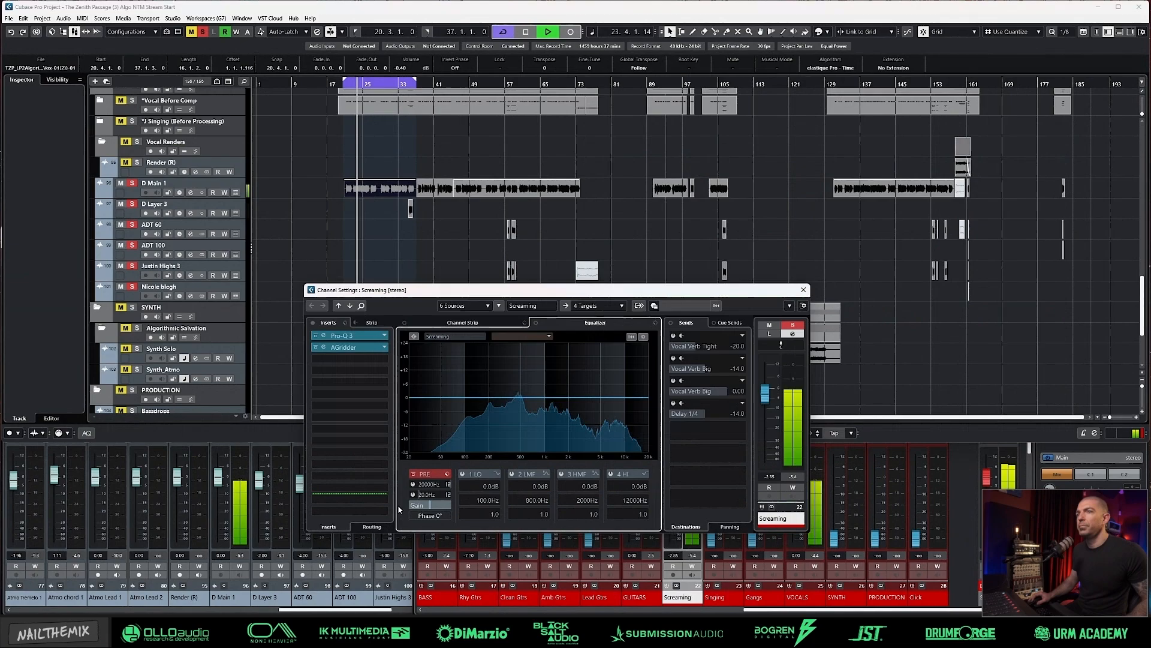
pyautogui.click(621, 105)
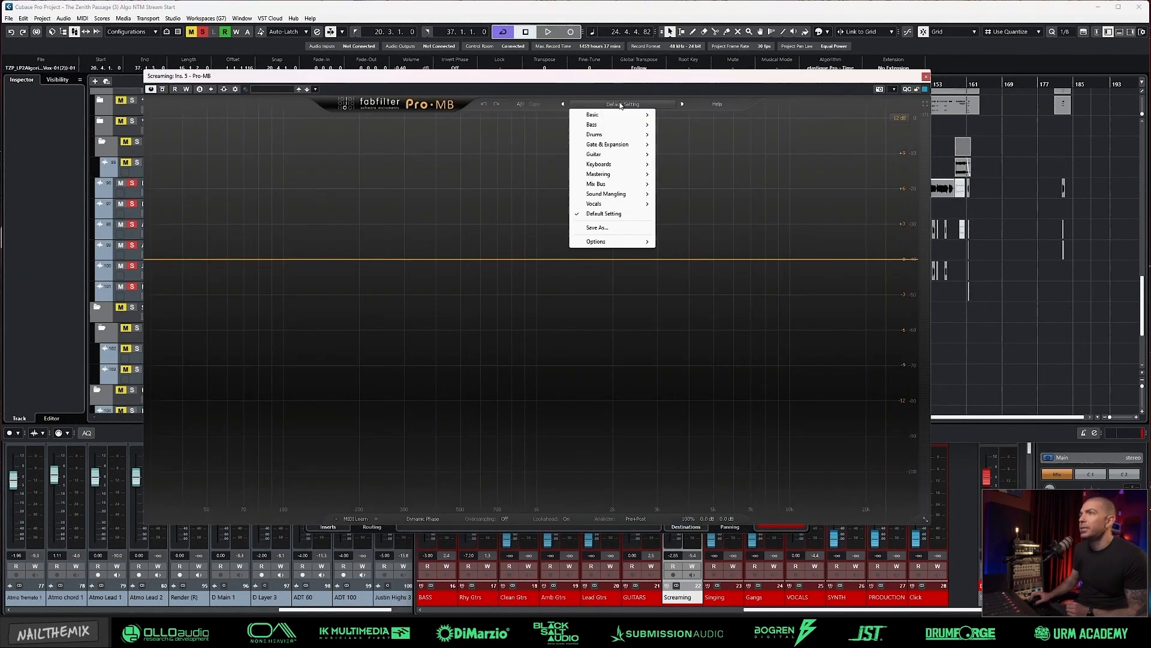
pyautogui.click(276, 89)
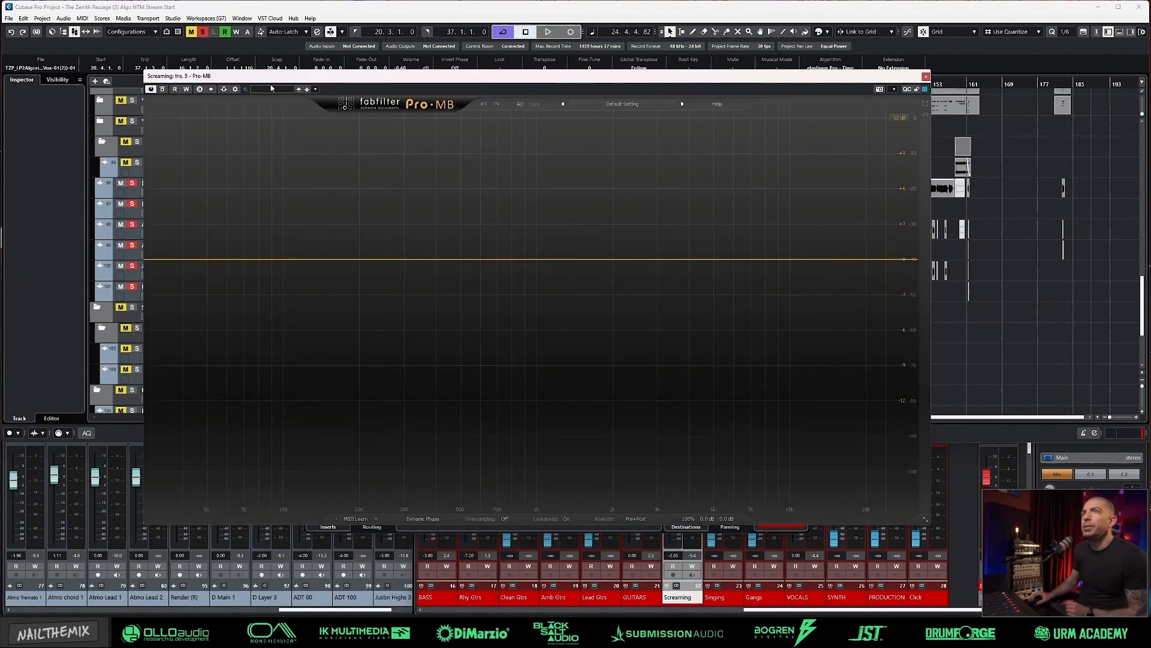
pyautogui.click(315, 89)
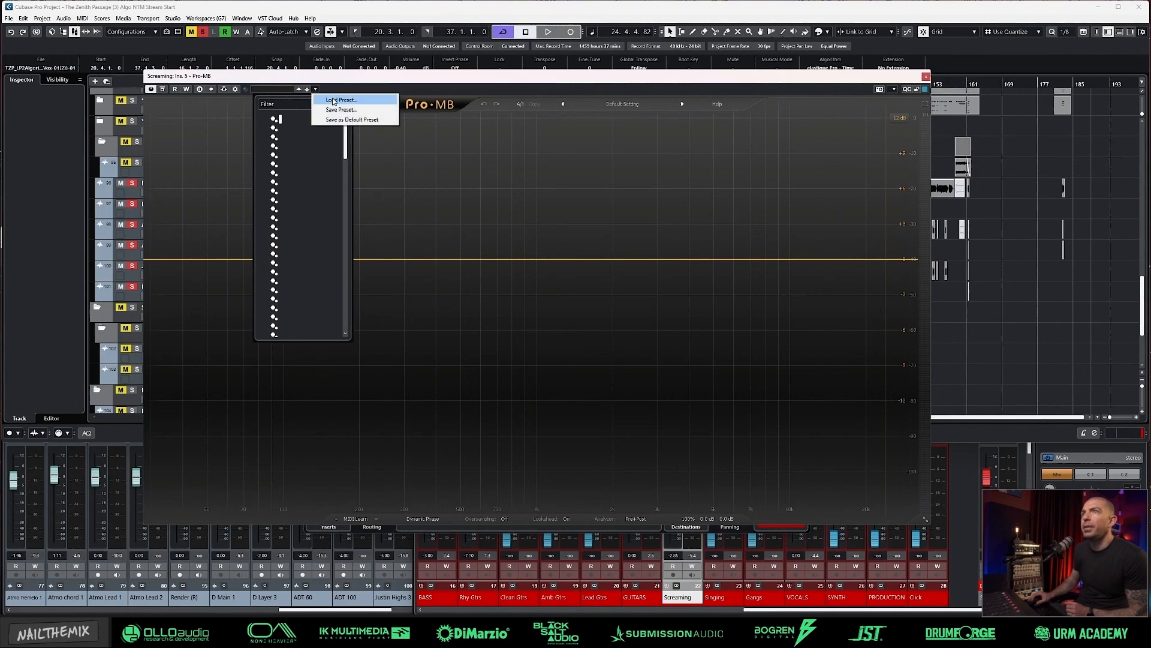
pyautogui.click(333, 101)
pyautogui.scroll(-1, 553, 308)
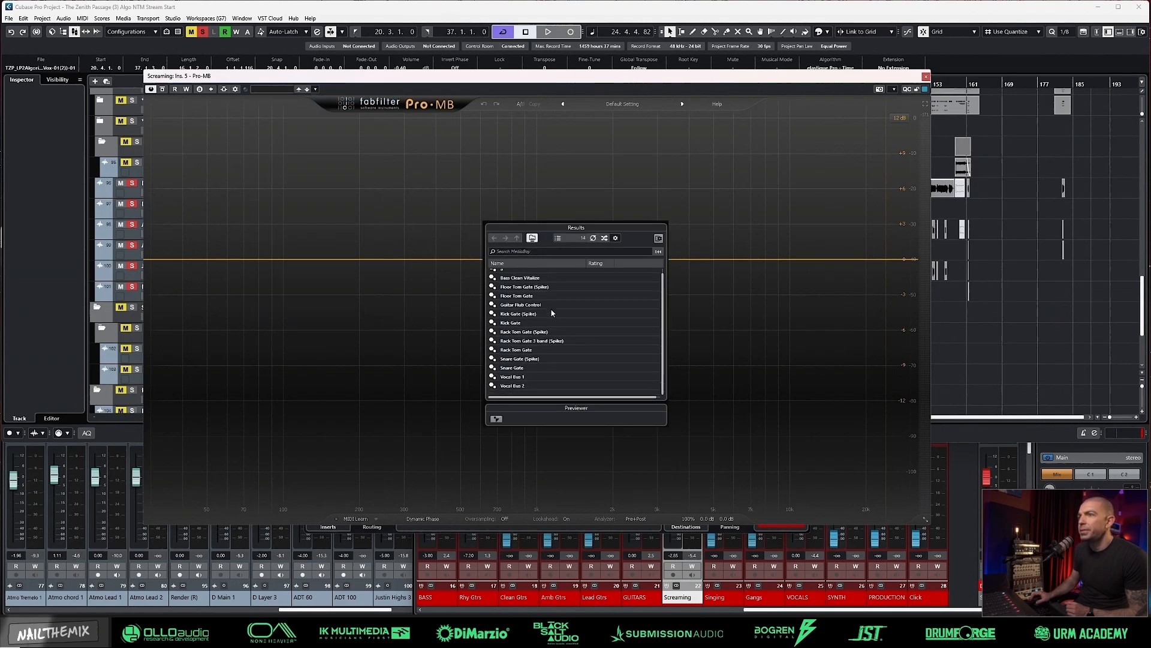
# Step: Compare the Vocal Bus 1 and Vocal Bus 2 presets in Pro-MB and load Vocal Bus 2
pyautogui.click(520, 376)
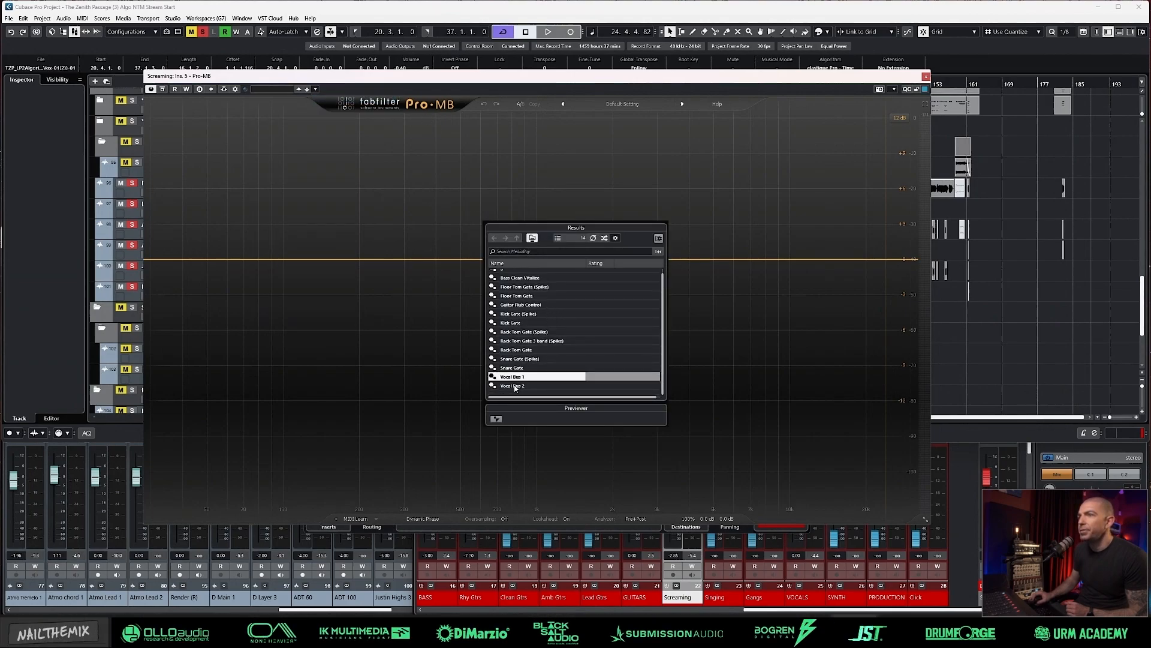
pyautogui.click(516, 385)
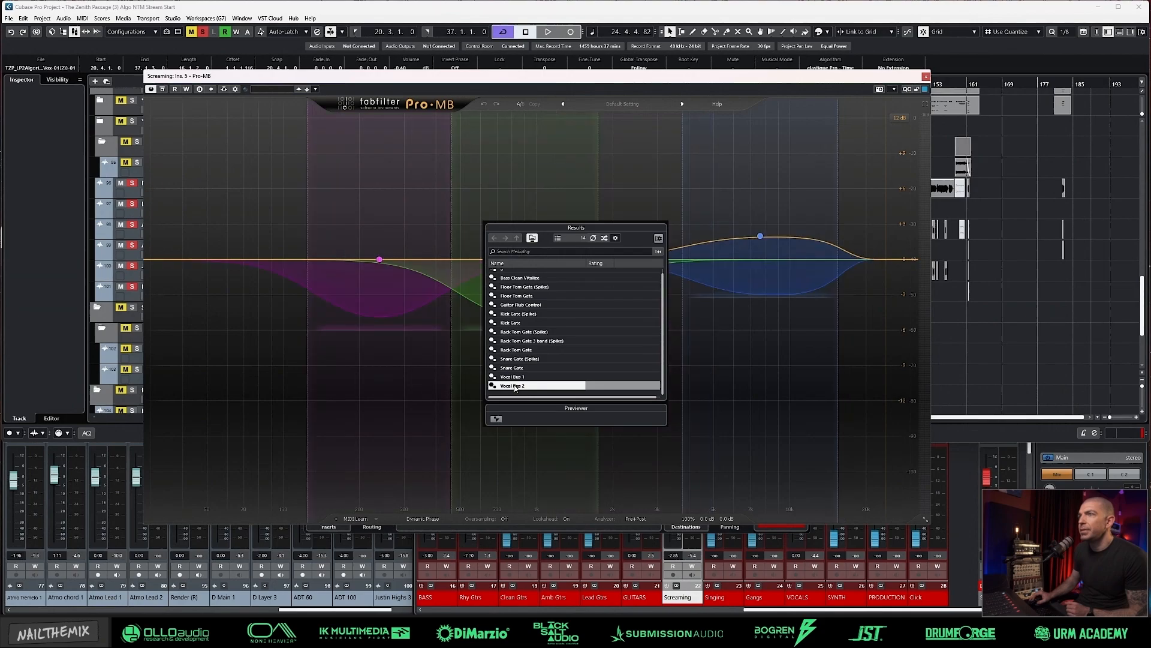
pyautogui.click(514, 379)
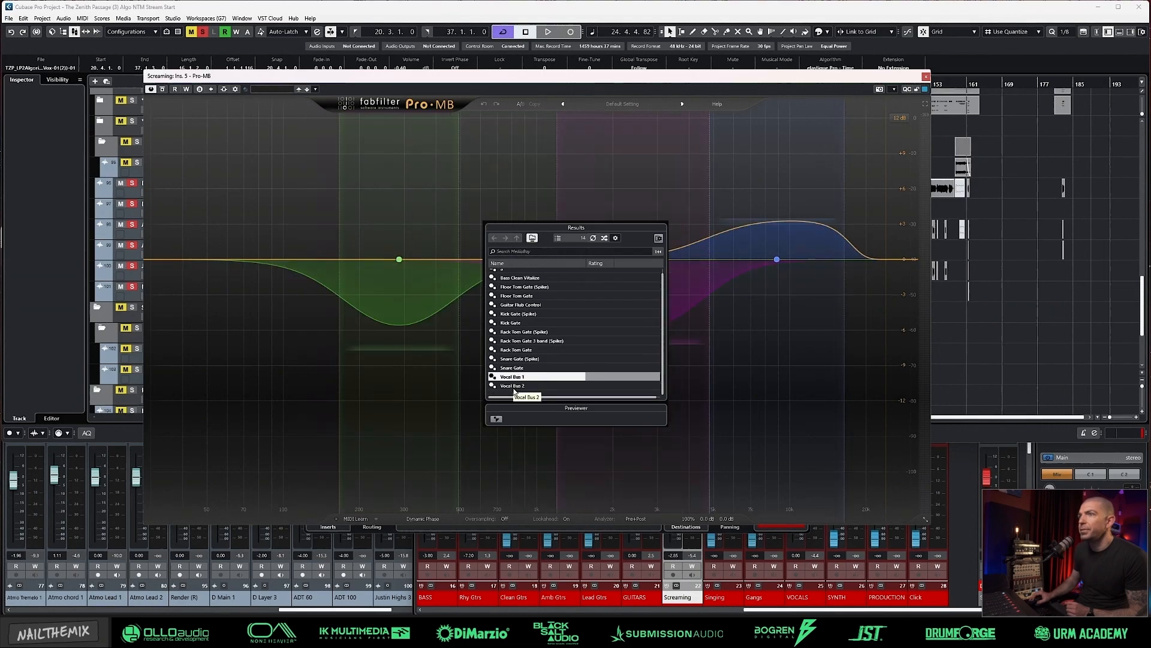
pyautogui.click(514, 389)
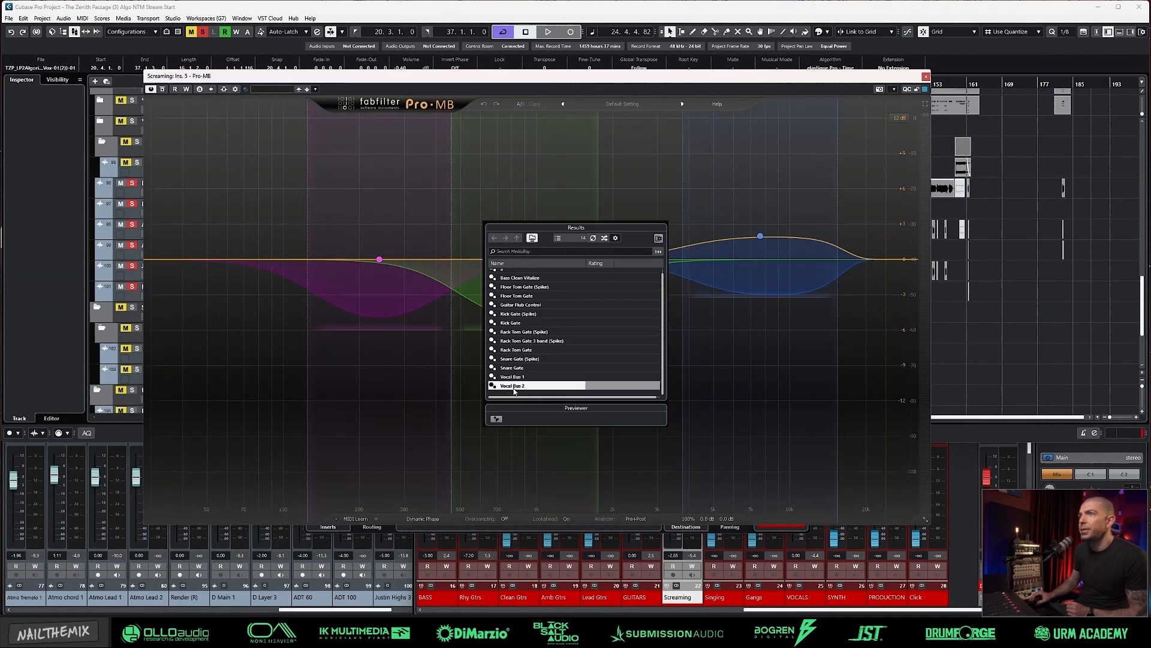
pyautogui.doubleClick(514, 388)
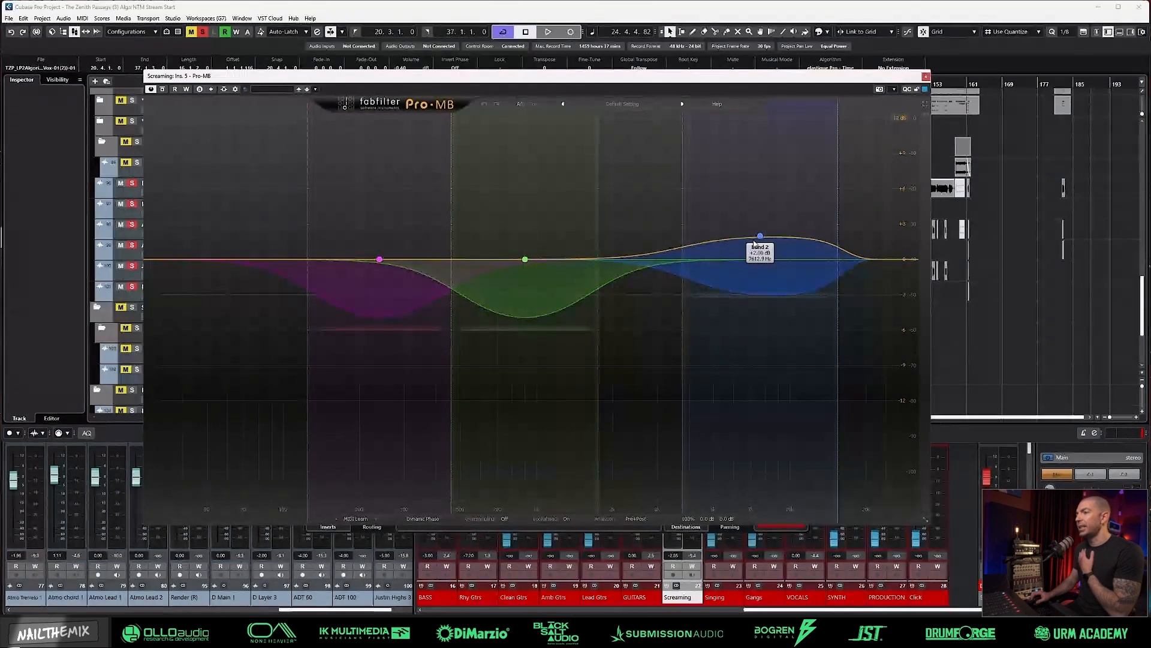
# Step: Inspect Pro-MB's high band settings, play the loop and compare the multiband compression with bypass
pyautogui.click(767, 268)
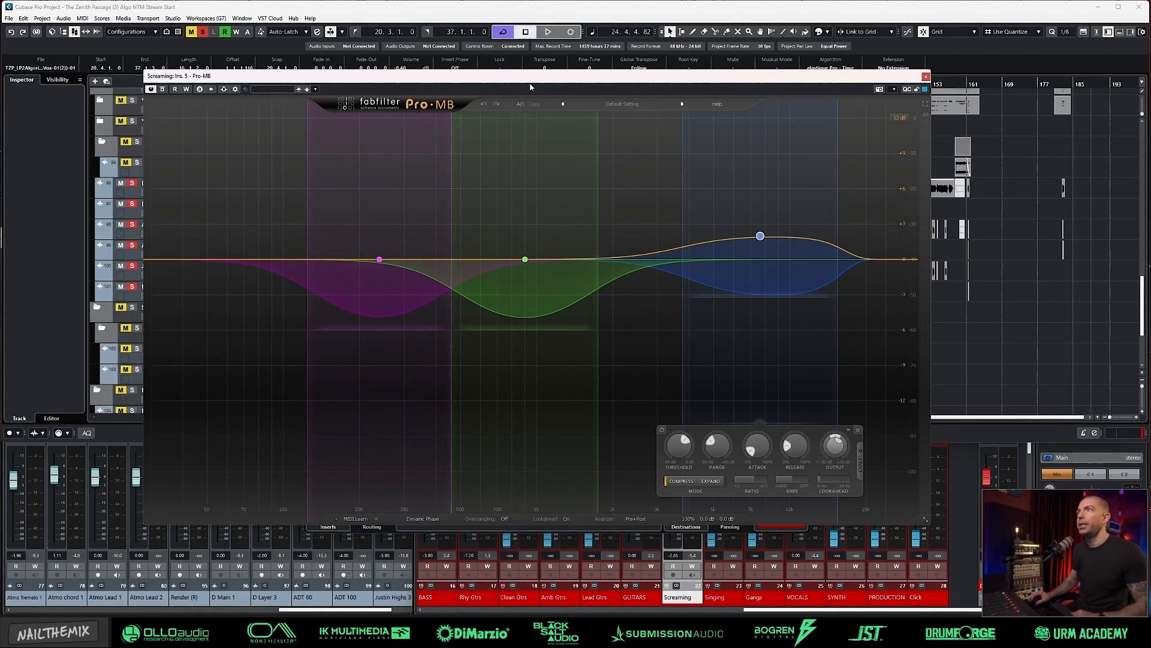
pyautogui.moveTo(537, 85); pyautogui.dragTo(572, 96)
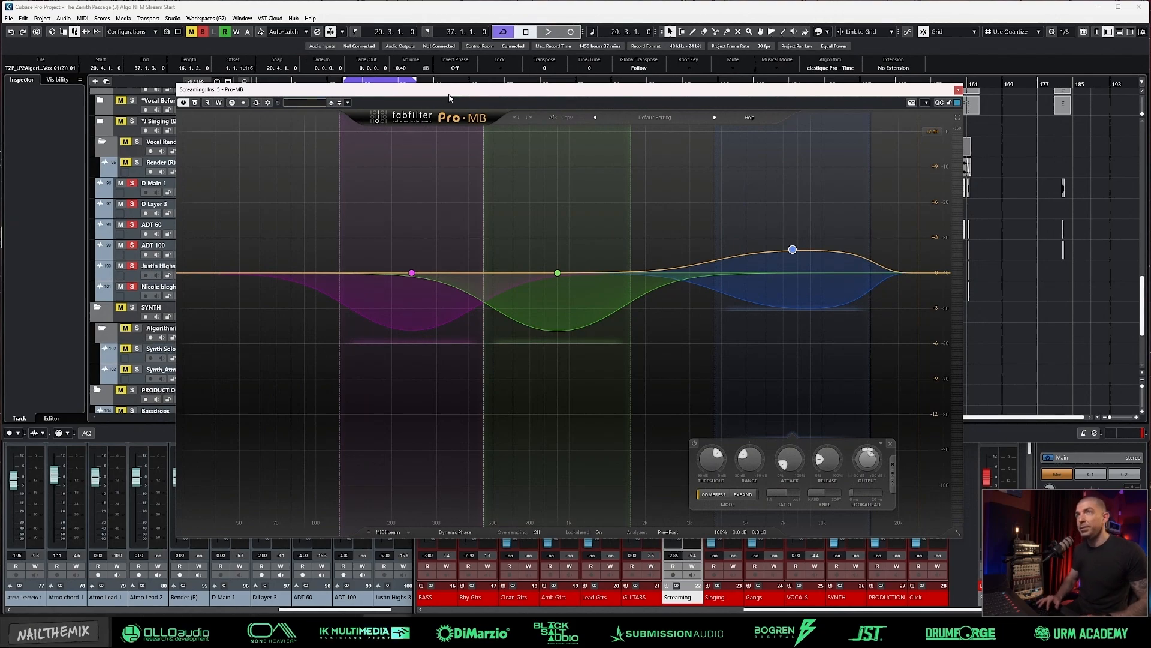
pyautogui.press('space')
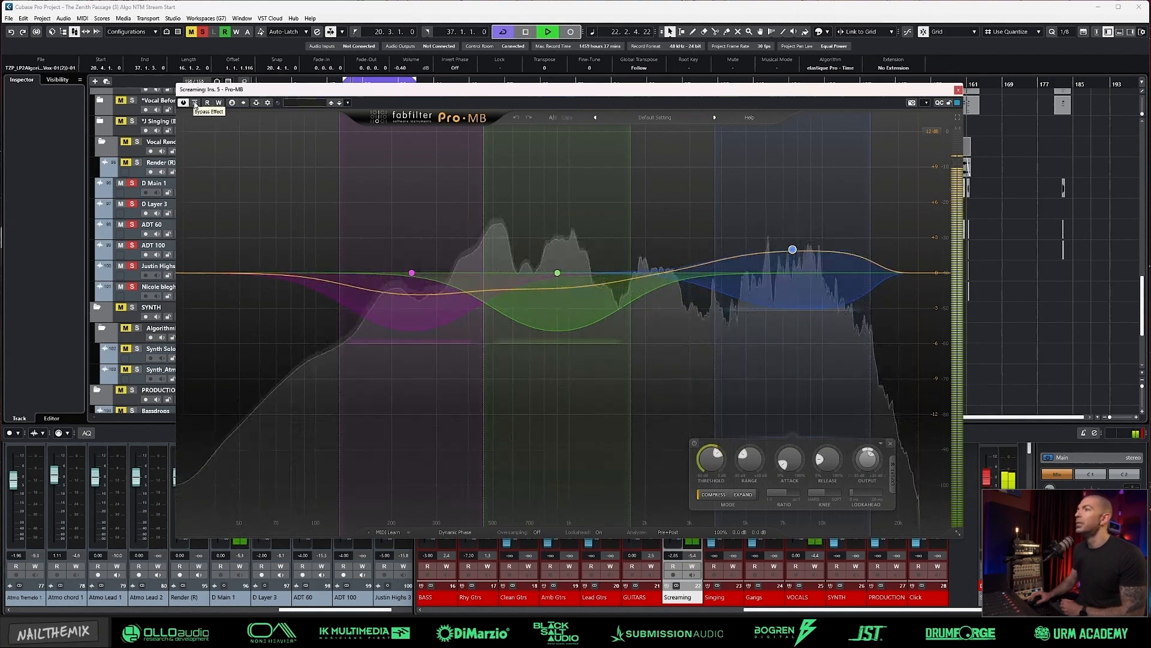
pyautogui.click(195, 103)
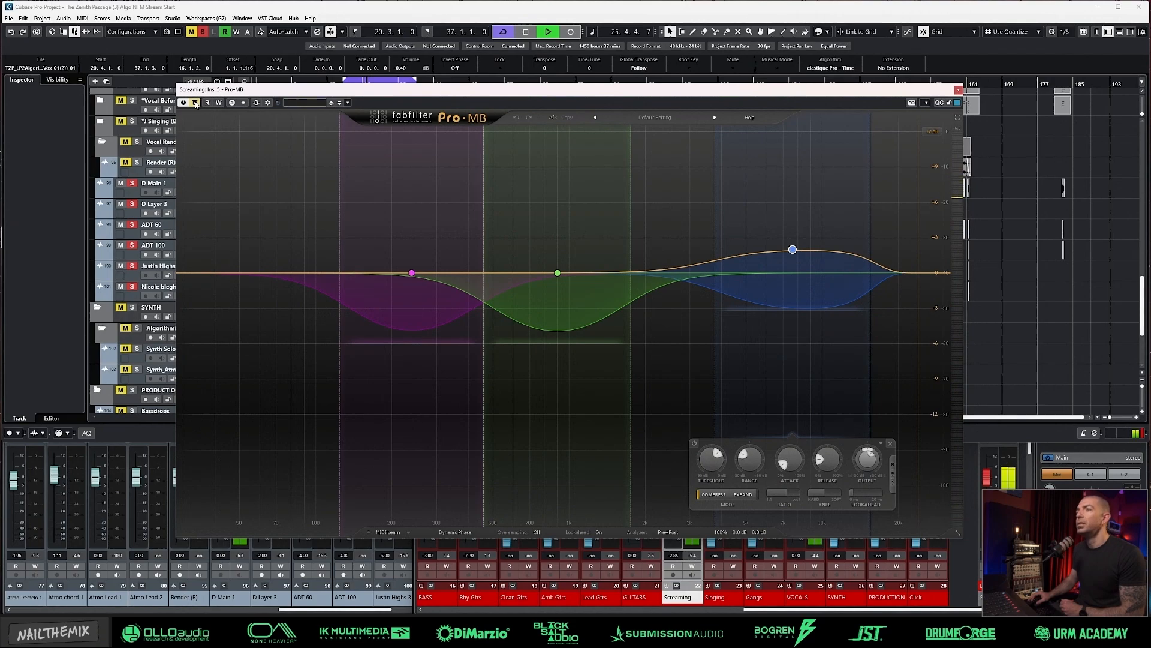
pyautogui.click(194, 103)
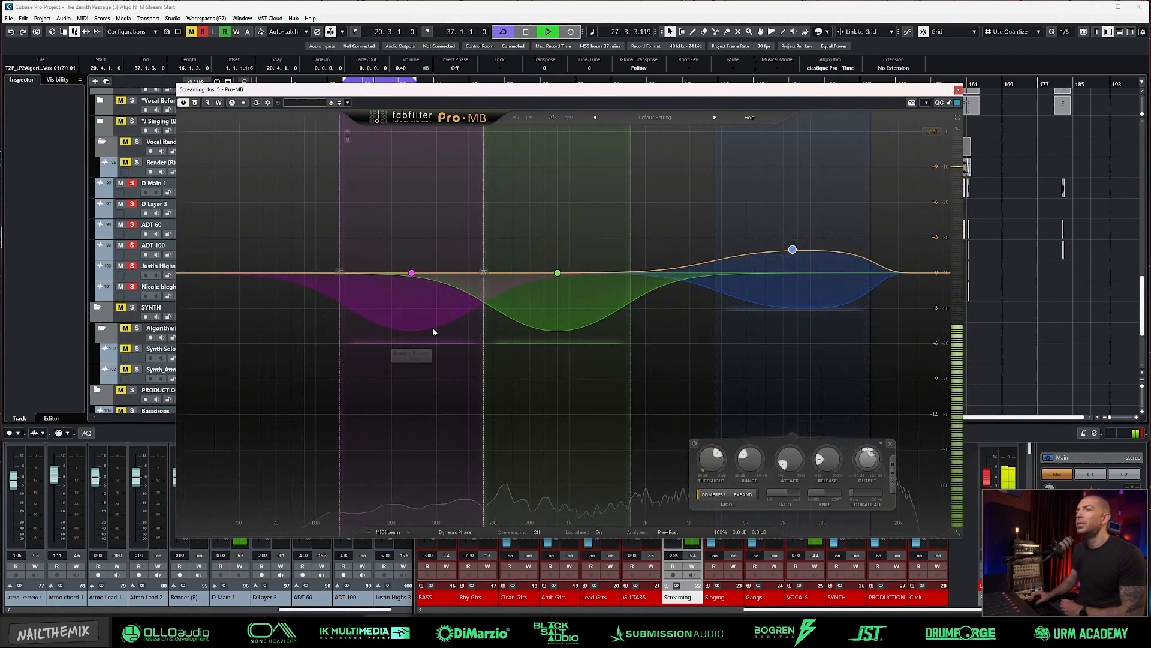
# Step: Raise Pro-MB's band 1 threshold to about -18.4 dB and check the other two bands during playback
pyautogui.click(423, 307)
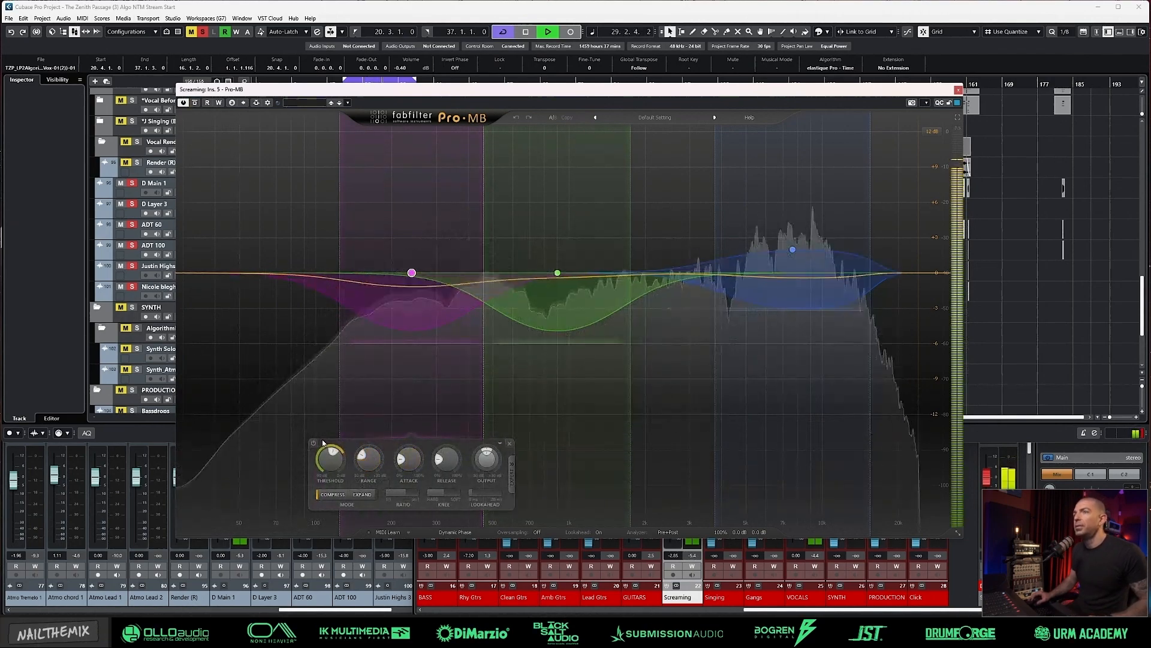
pyautogui.press('space')
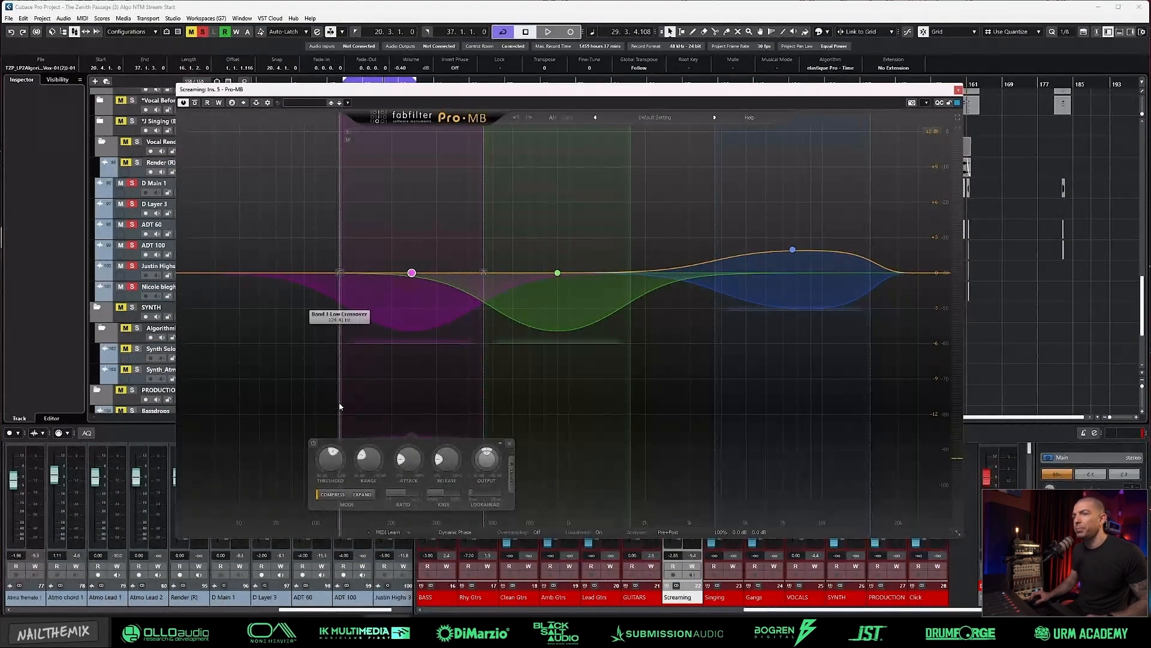
pyautogui.press('space')
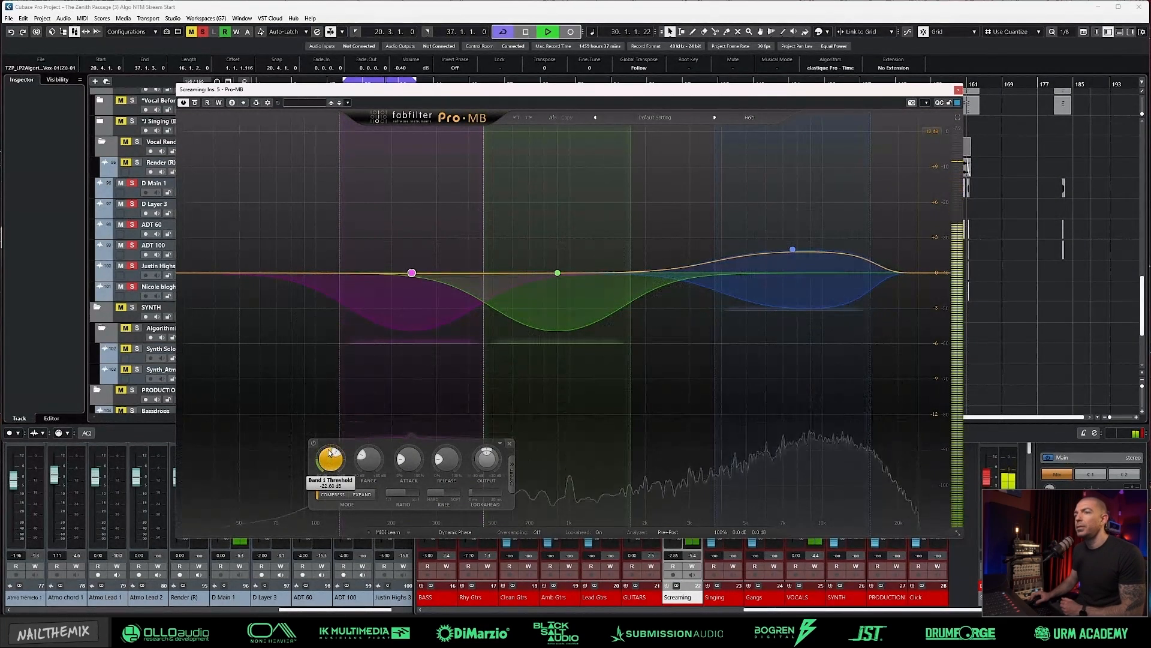
pyautogui.moveTo(330, 453); pyautogui.dragTo(327, 439)
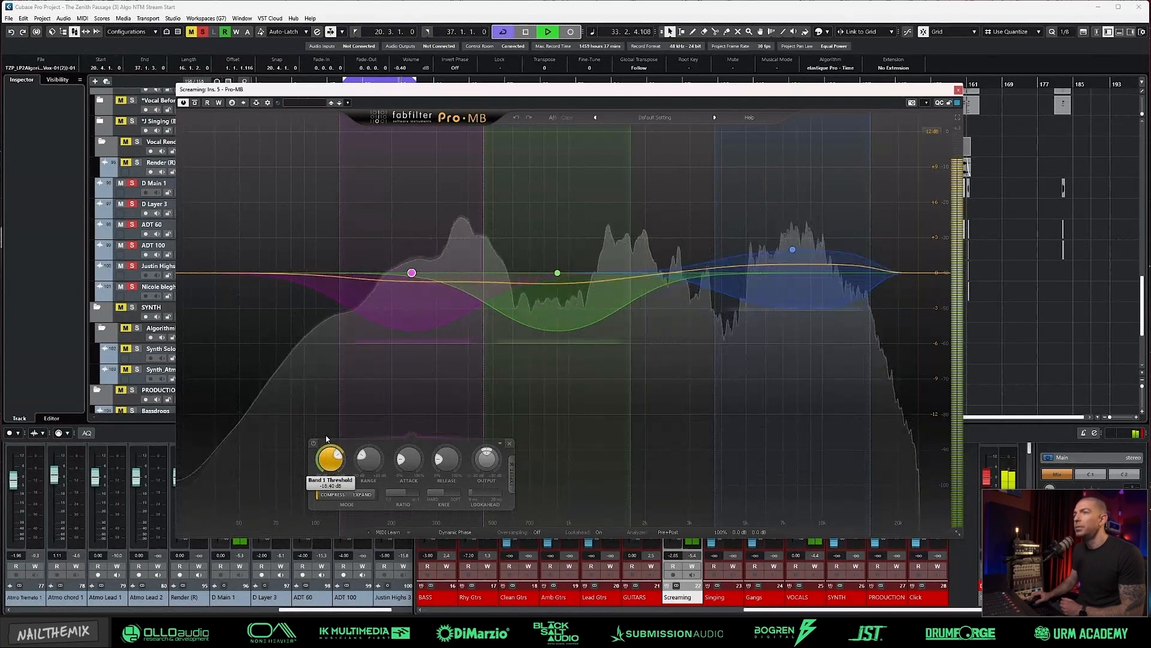
pyautogui.click(554, 319)
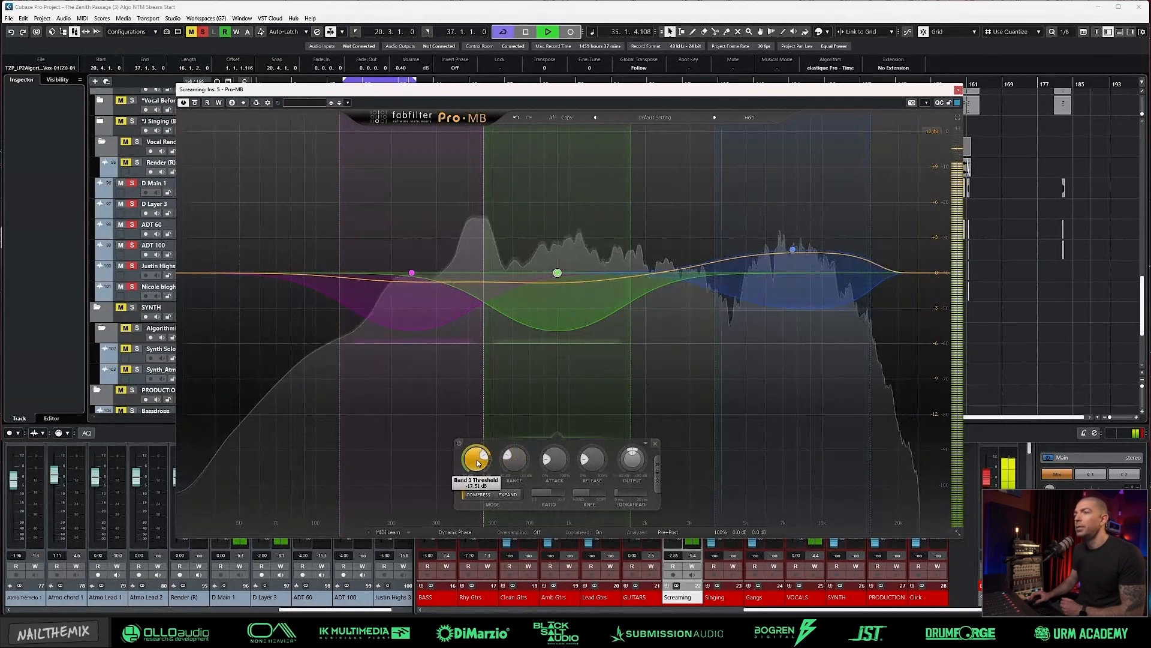
pyautogui.click(783, 288)
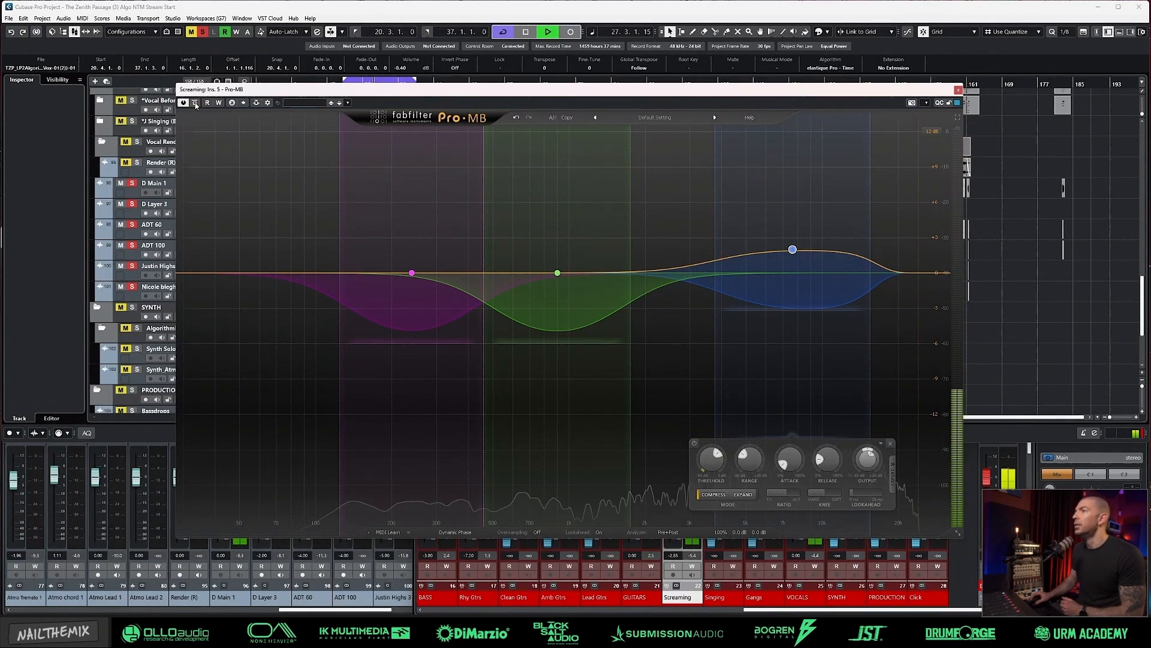
pyautogui.click(958, 90)
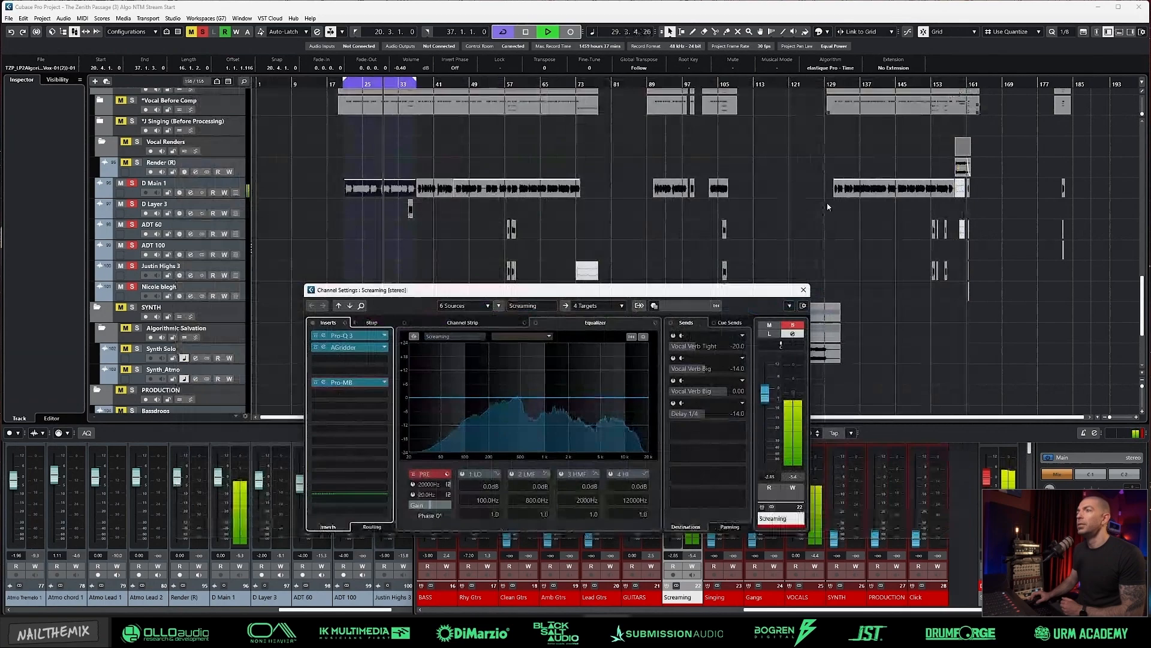
# Step: Enable the Screaming channel's Vocal Verb Tight send and unsolo the channel
pyautogui.click(674, 337)
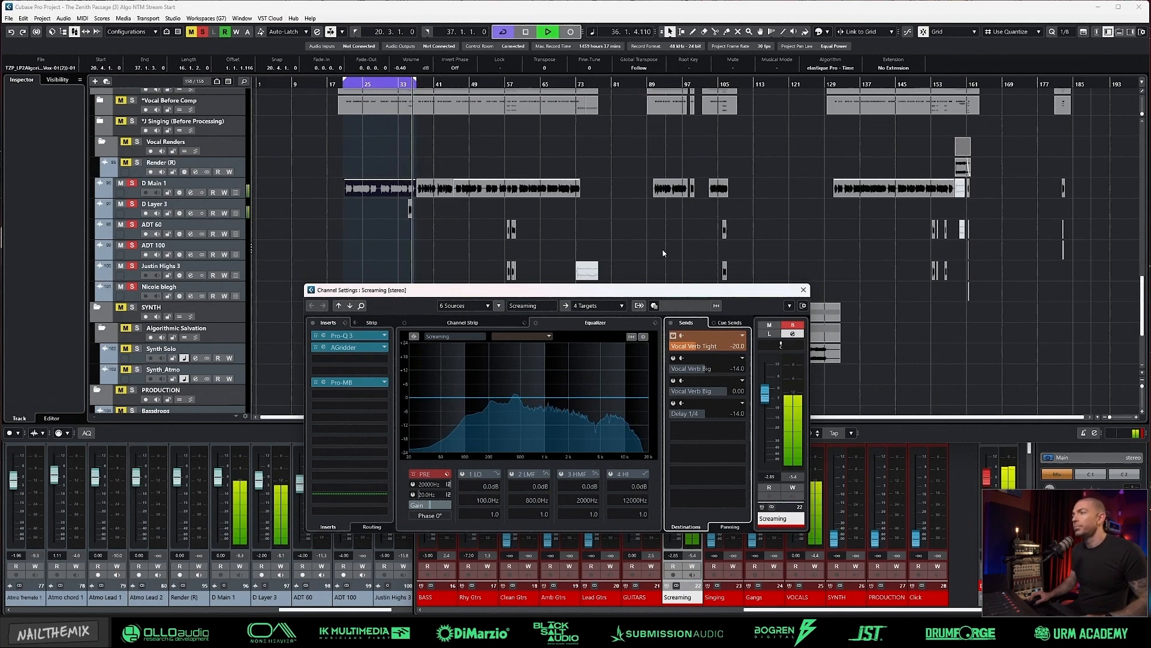
pyautogui.press('space')
pyautogui.click(793, 325)
pyautogui.click(803, 290)
pyautogui.click(754, 490)
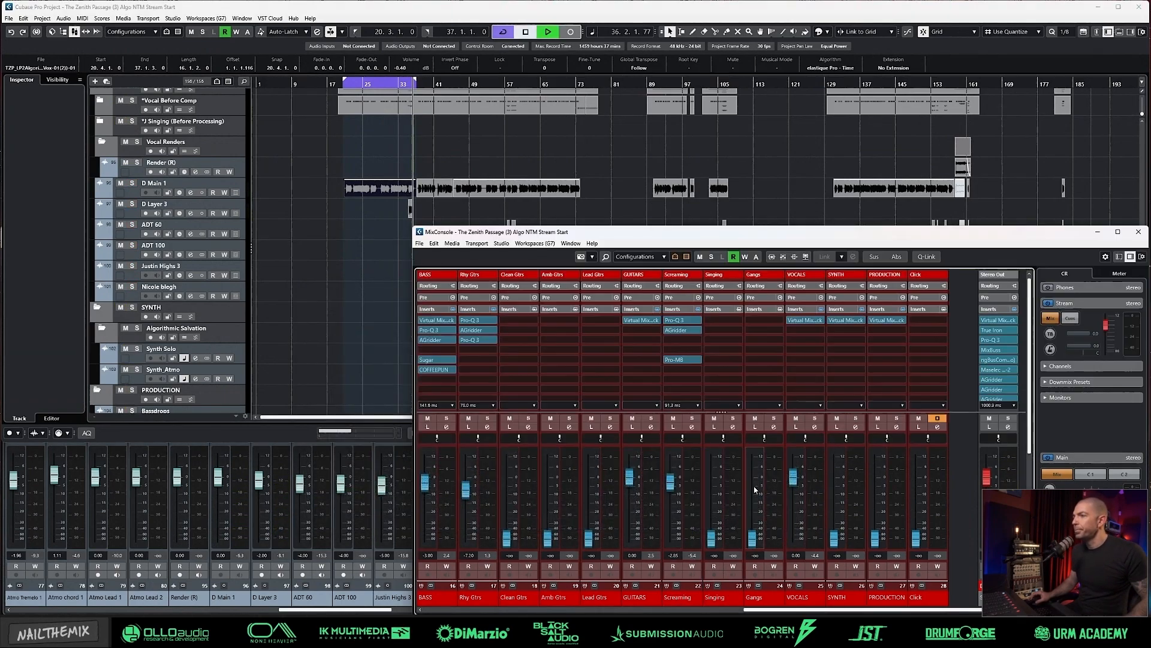
# Step: Play the loop with the full mix and raise the Screaming group fader to about -2.28 dB
pyautogui.press('space')
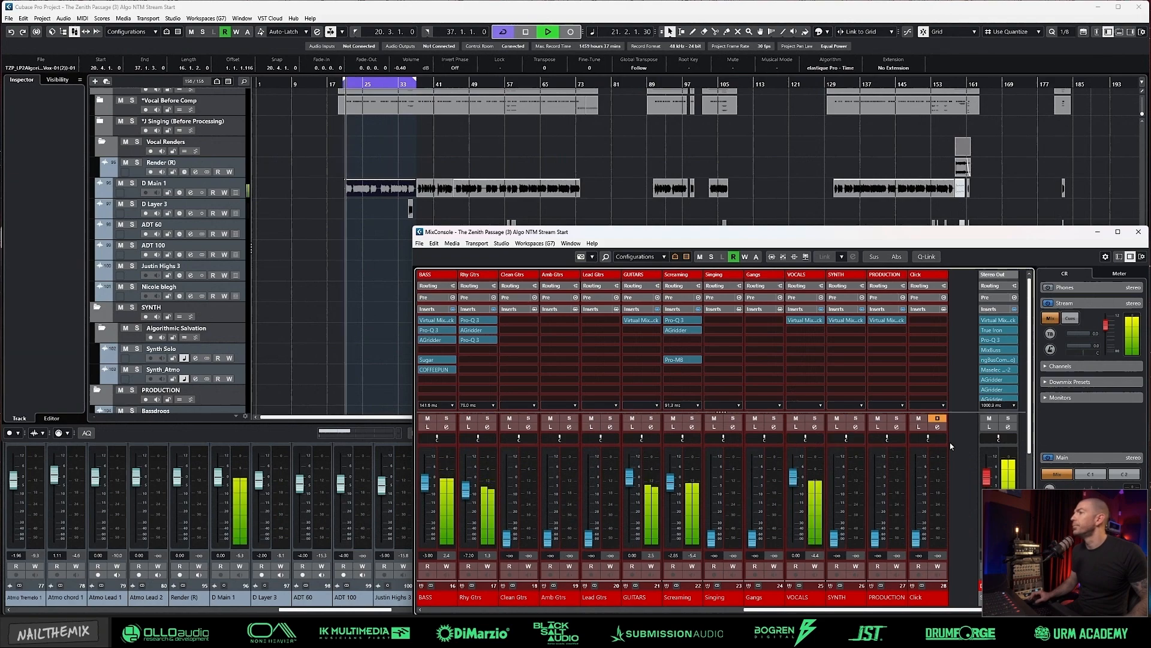
pyautogui.scroll(-3, 954, 391)
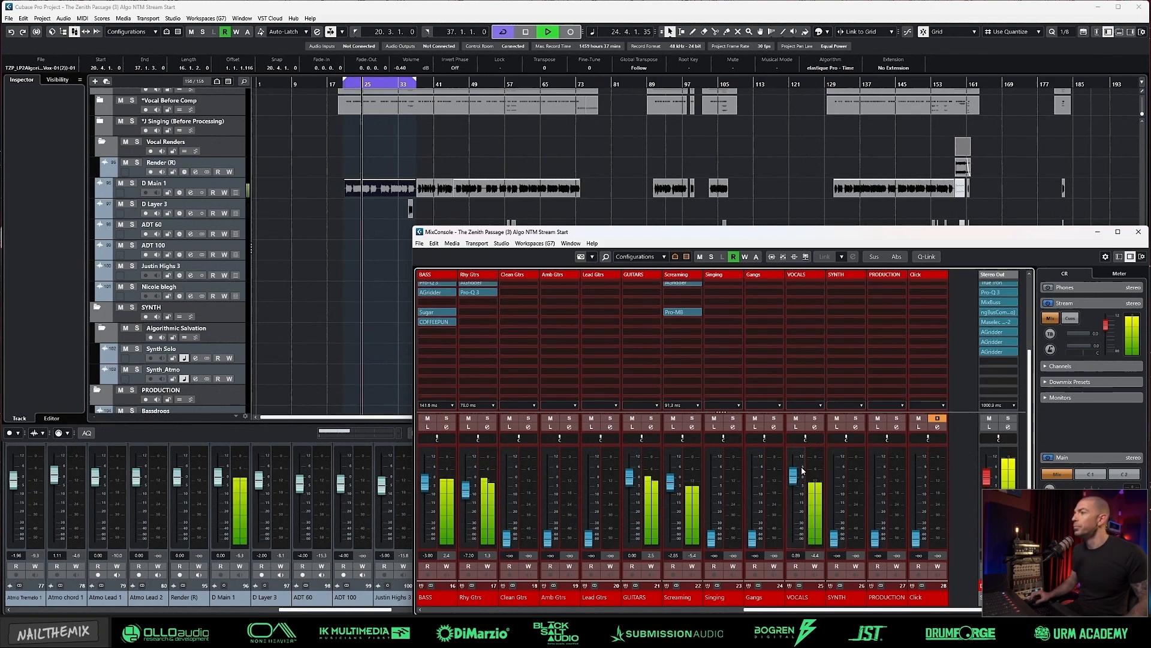
pyautogui.scroll(-4, 802, 472)
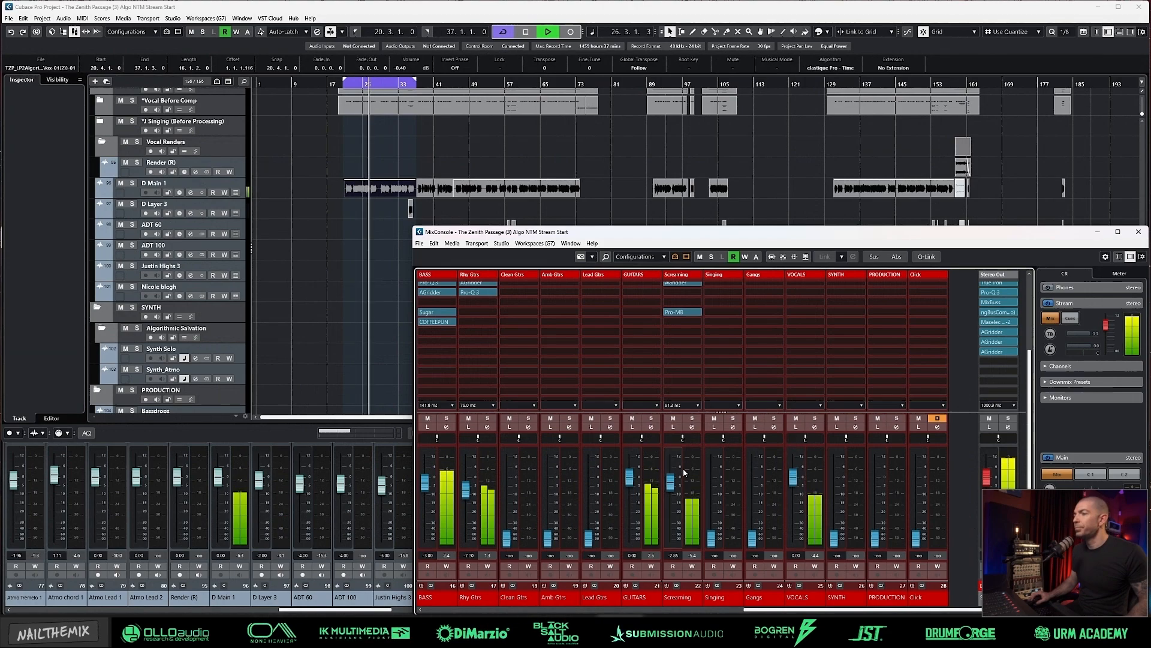
pyautogui.scroll(2, 676, 477)
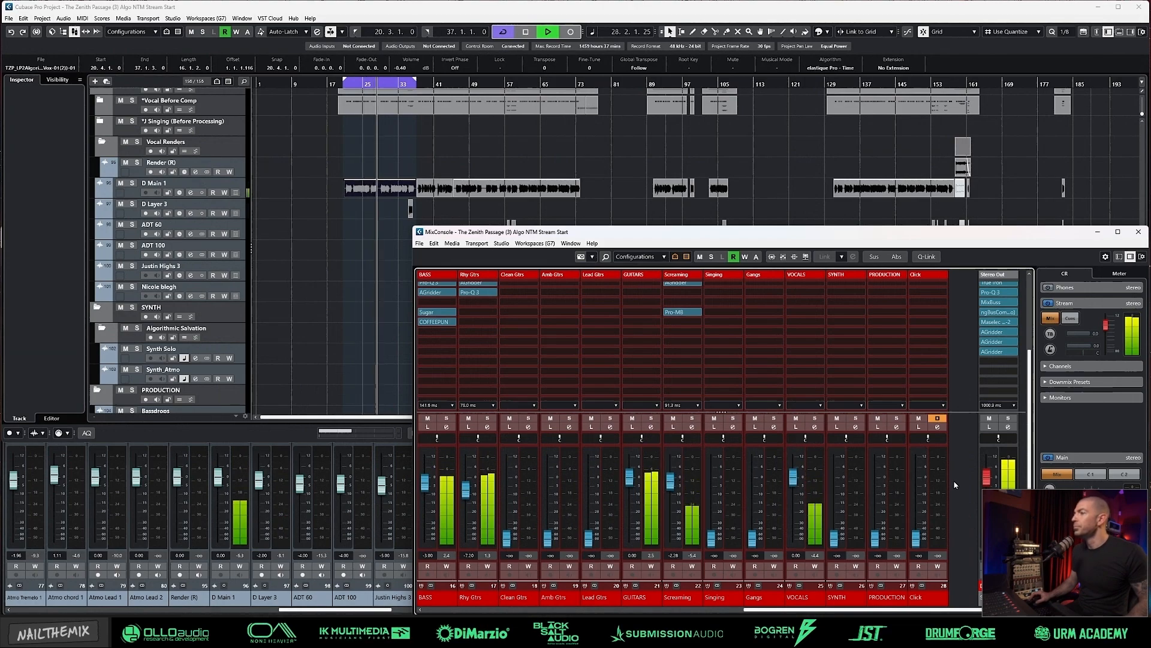
# Step: Add a wide high boost of about 1.46 dB near 17 kHz in the Screaming group's Pro-Q 3
pyautogui.scroll(2, 820, 340)
pyautogui.scroll(2, 819, 340)
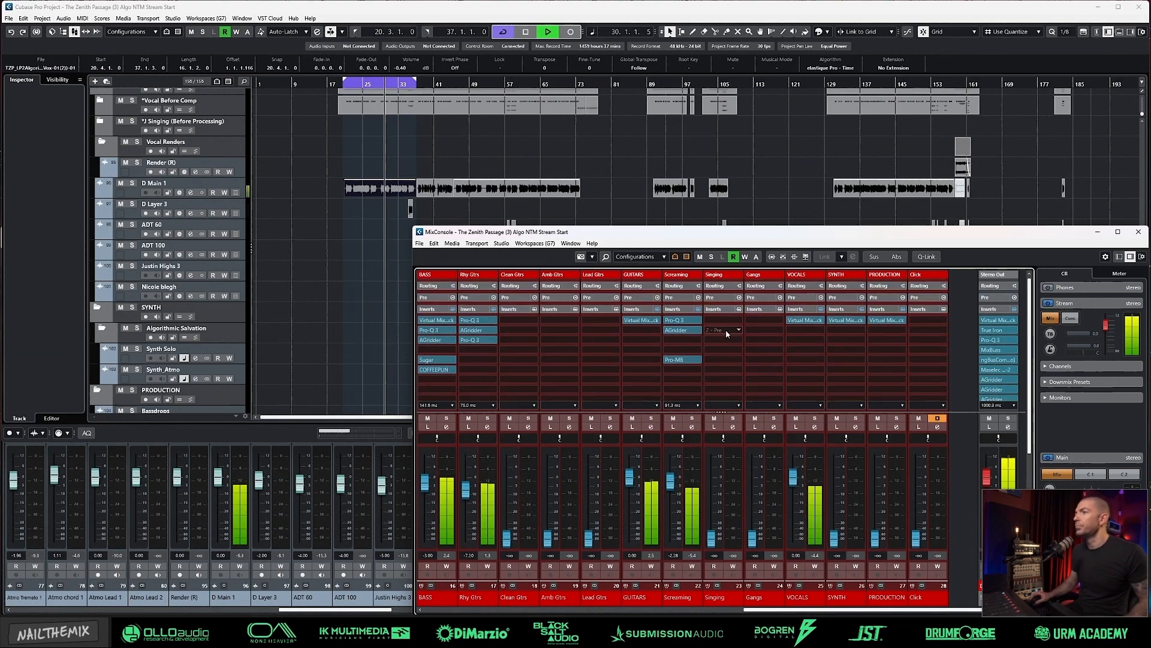
pyautogui.click(675, 321)
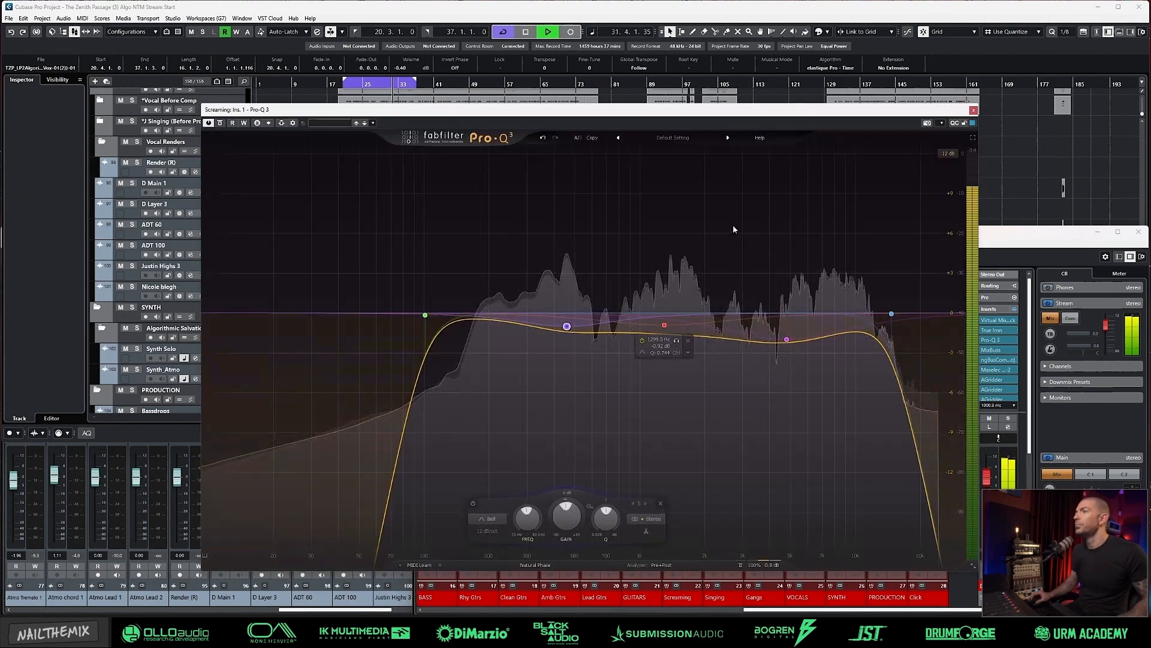
pyautogui.moveTo(700, 338); pyautogui.dragTo(907, 295)
pyautogui.scroll(1, 906, 293)
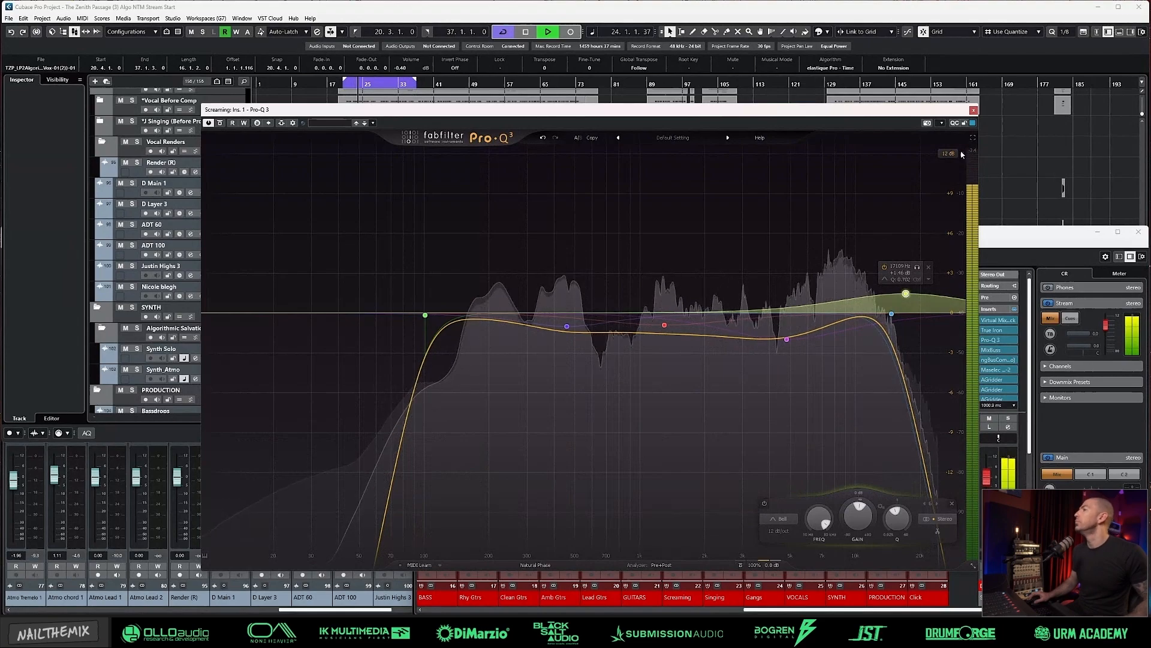
pyautogui.click(974, 111)
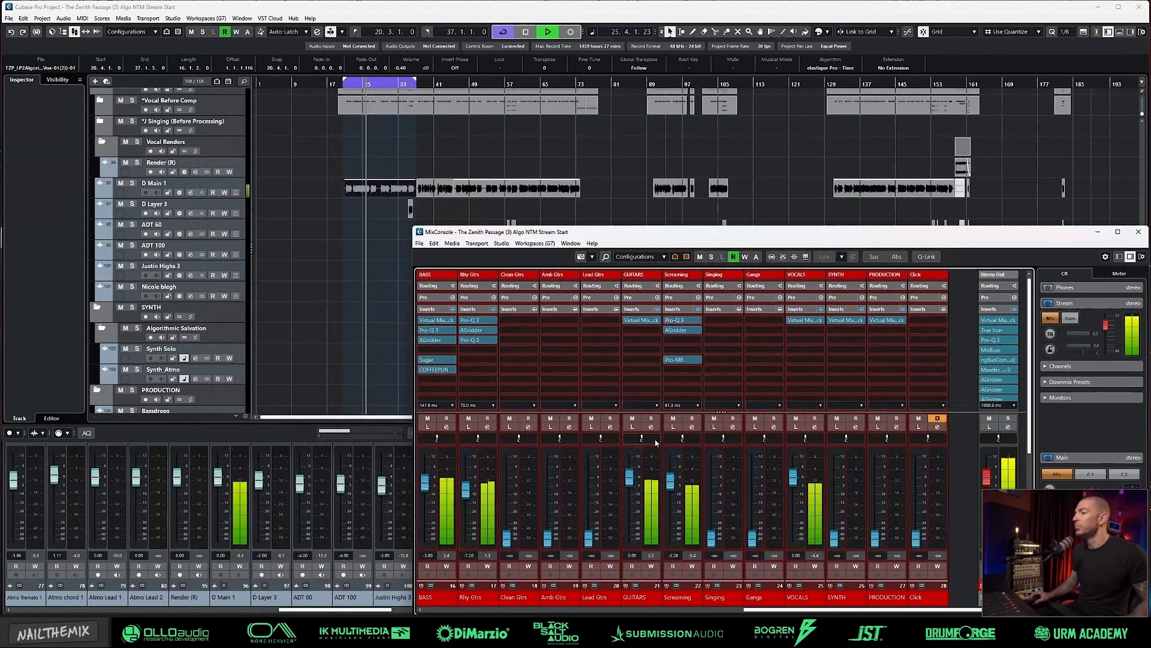
# Step: Check the VOCALS group's sends, and set the Screaming group's Vocal Verb Tight send to -18 dB
pyautogui.click(815, 427)
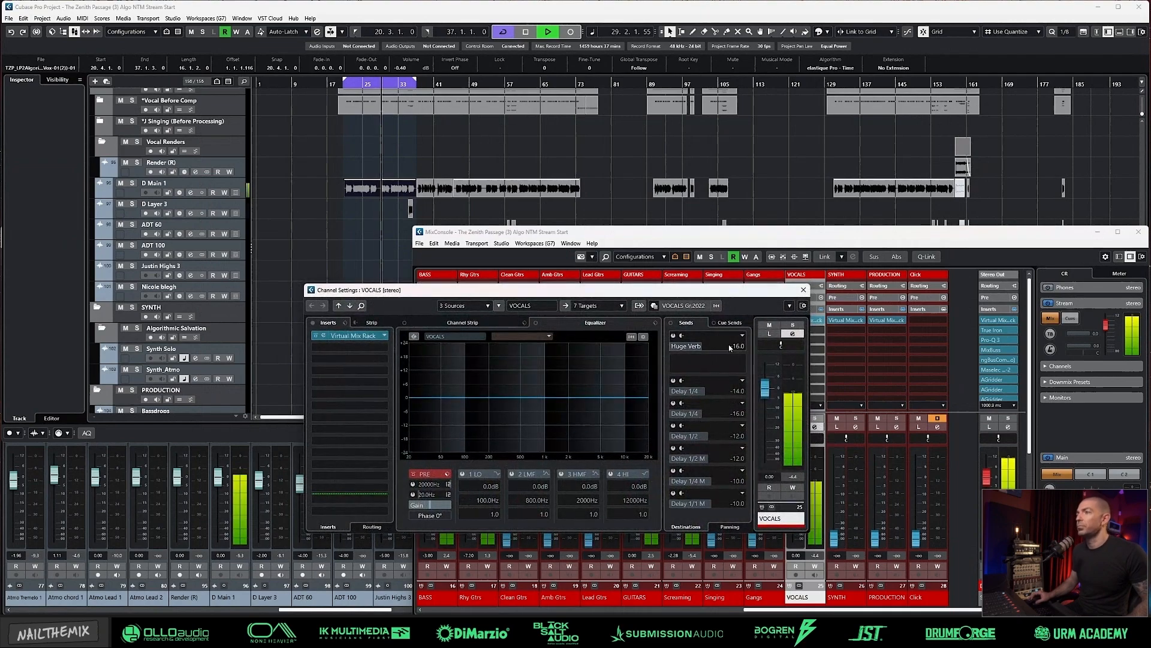
pyautogui.click(796, 293)
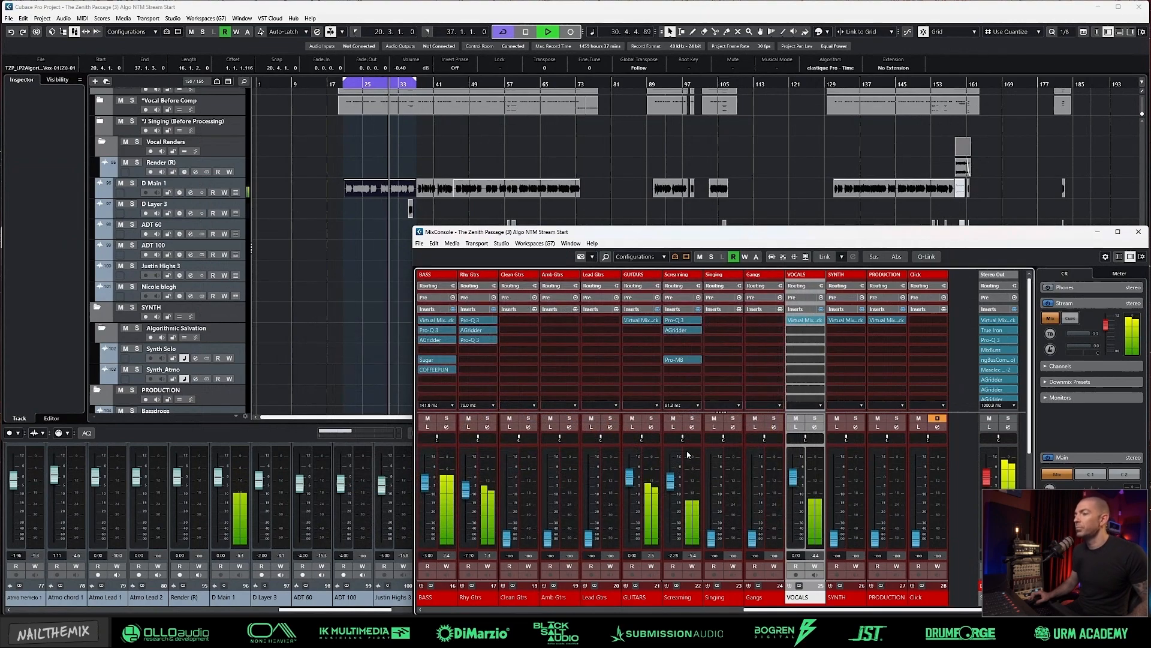
pyautogui.click(693, 427)
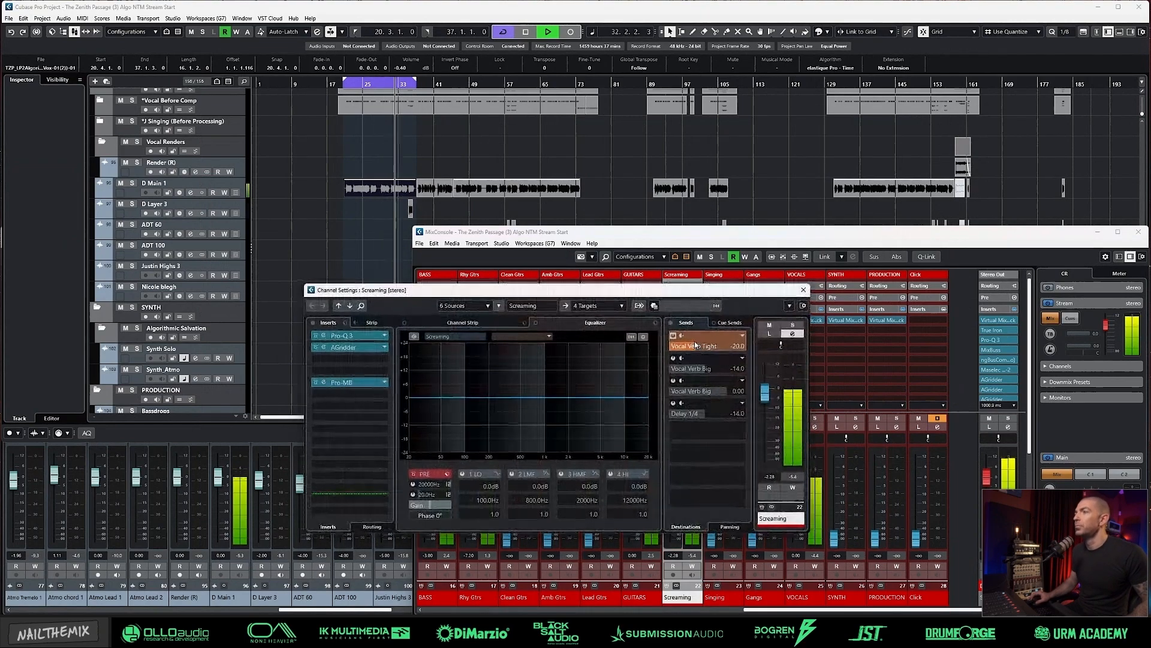
pyautogui.doubleClick(740, 347)
pyautogui.write('-18')
pyautogui.press('Return')
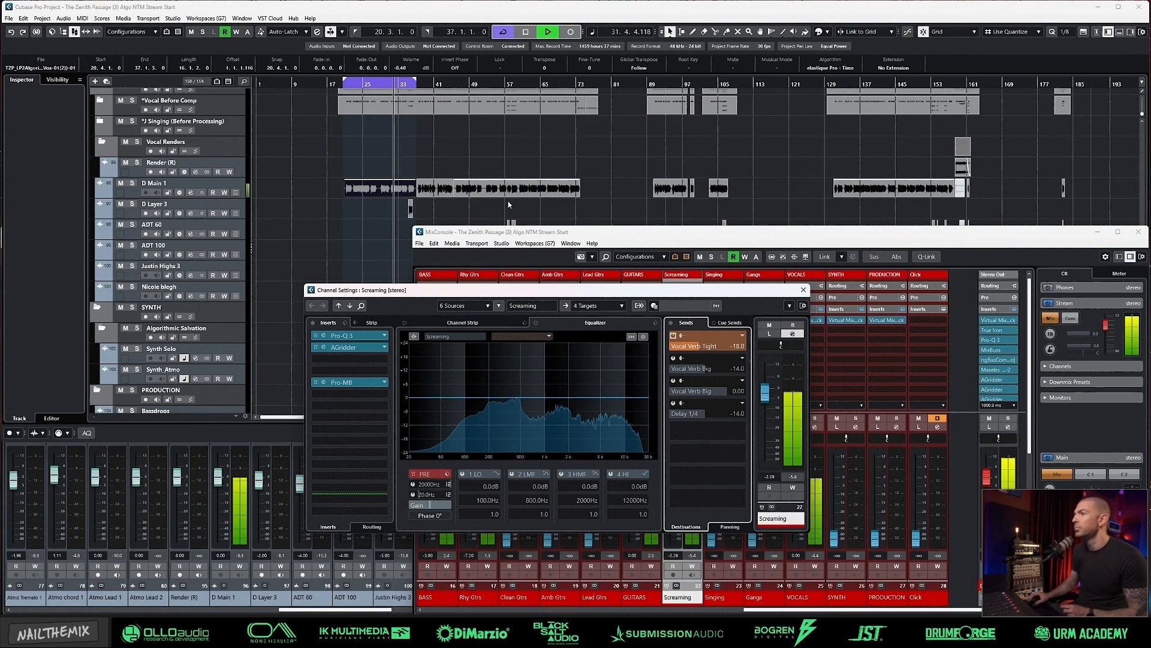
pyautogui.click(804, 290)
# Step: Turn off looping and shape the Rhy Gtrs Pro-Q 3 with an upper-mid cut and a boost of about 0.98 dB near 18.8 kHz
pyautogui.press('KP_Divide')
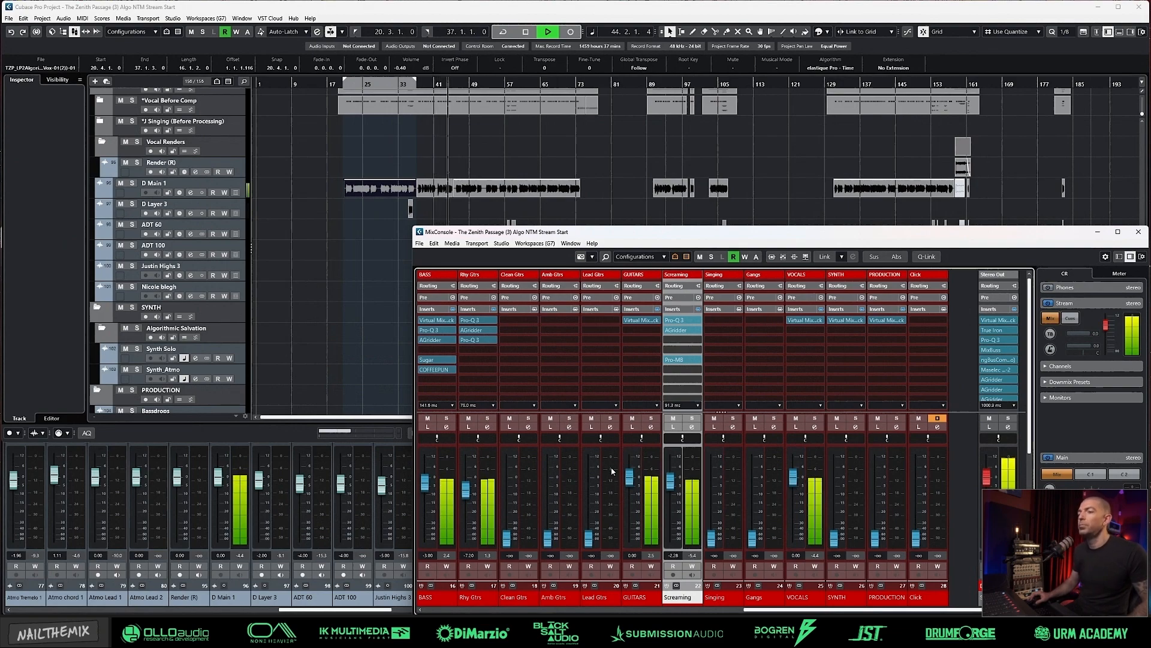
pyautogui.click(489, 343)
pyautogui.moveTo(696, 287); pyautogui.dragTo(736, 304)
pyautogui.scroll(1, 735, 304)
pyautogui.moveTo(611, 300); pyautogui.dragTo(868, 276)
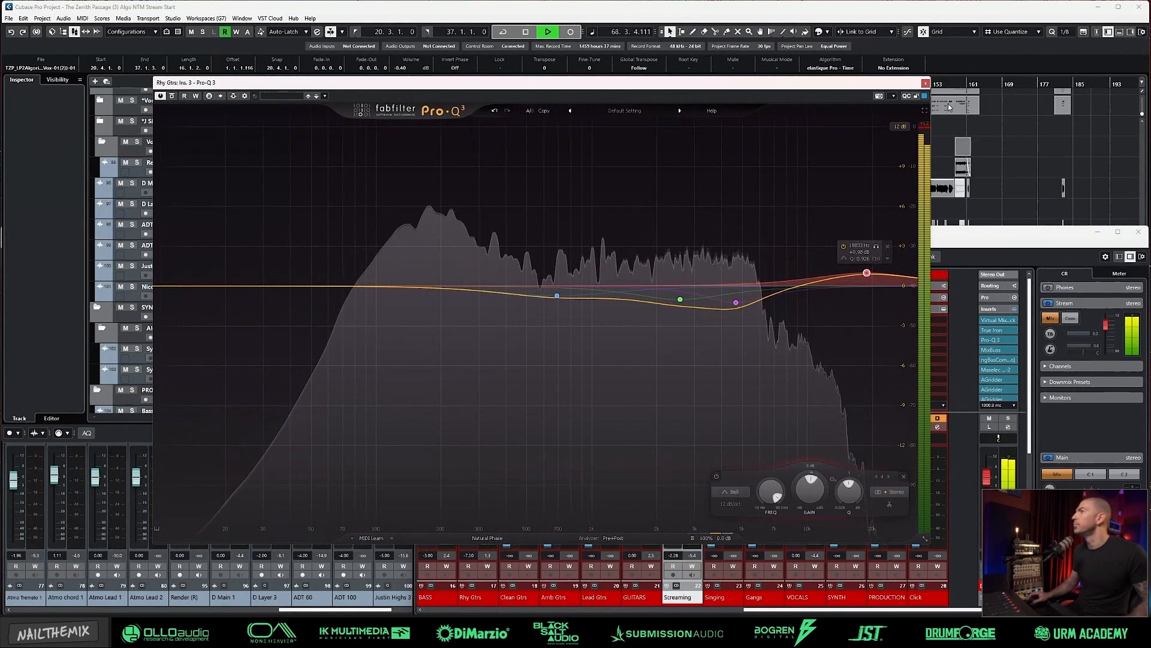
pyautogui.press('Escape')
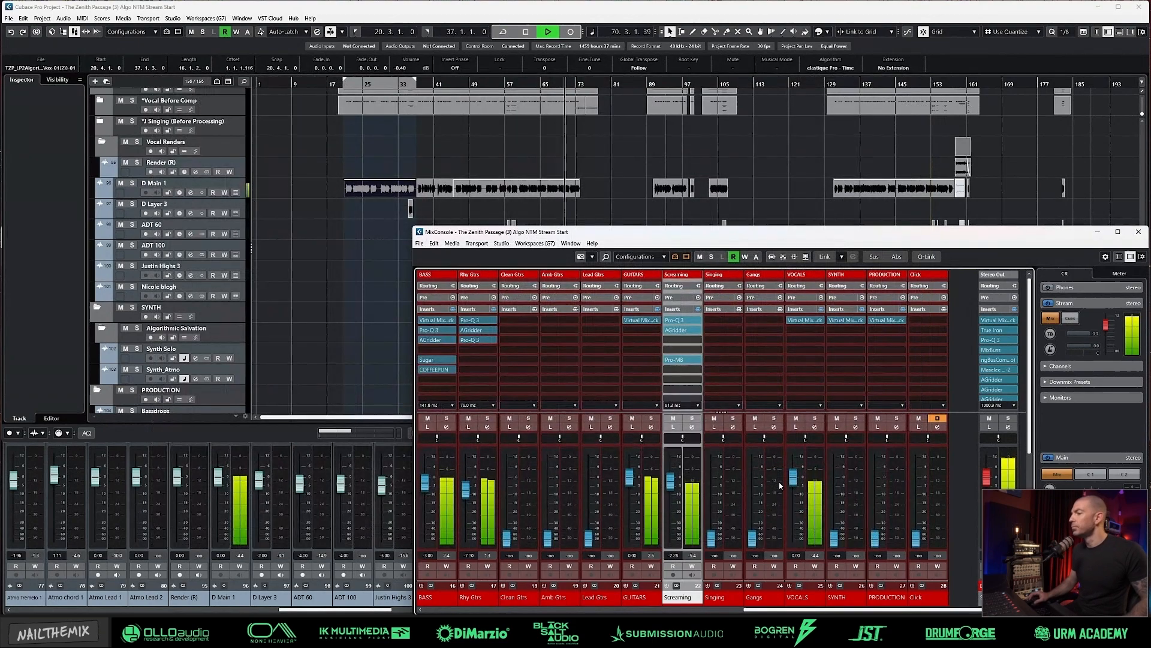
# Step: Set the Screaming group fader to -2.40 dB, listen on through the song to about bar 100 and stop playback
pyautogui.click(674, 556)
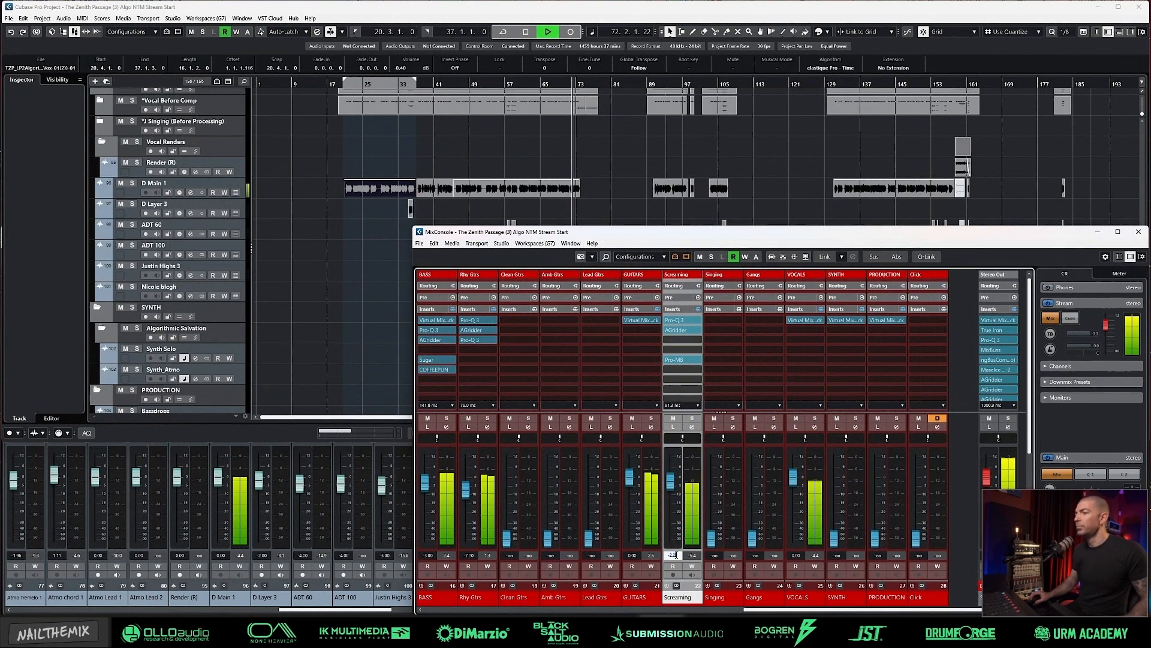
pyautogui.write('-2.4')
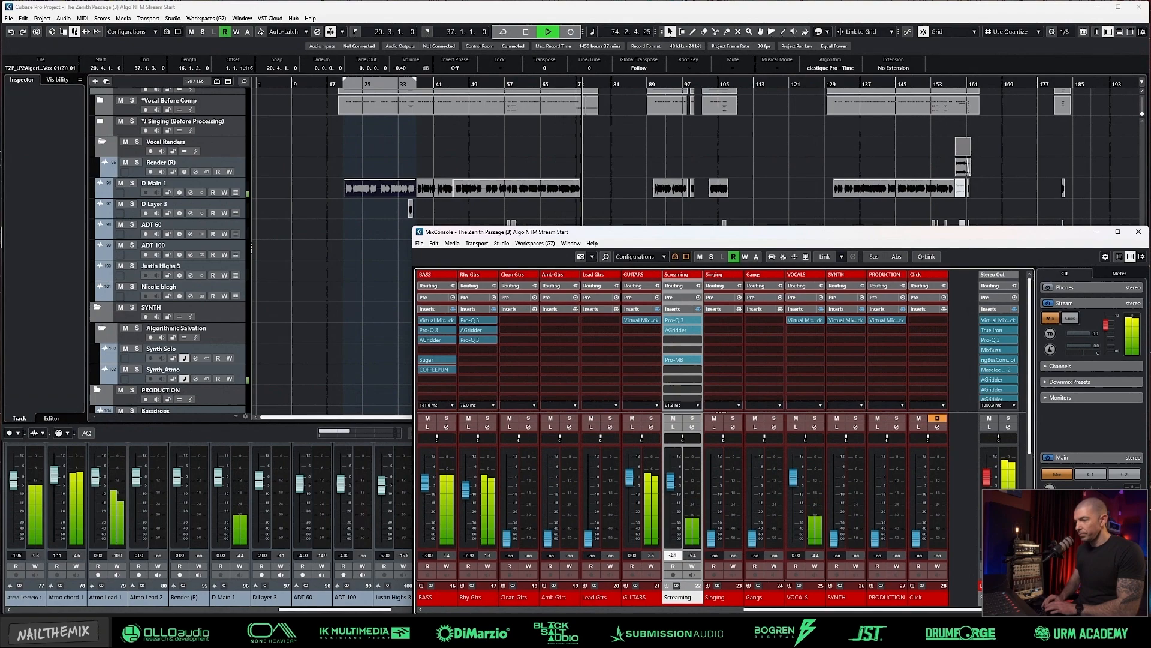
pyautogui.press('Return')
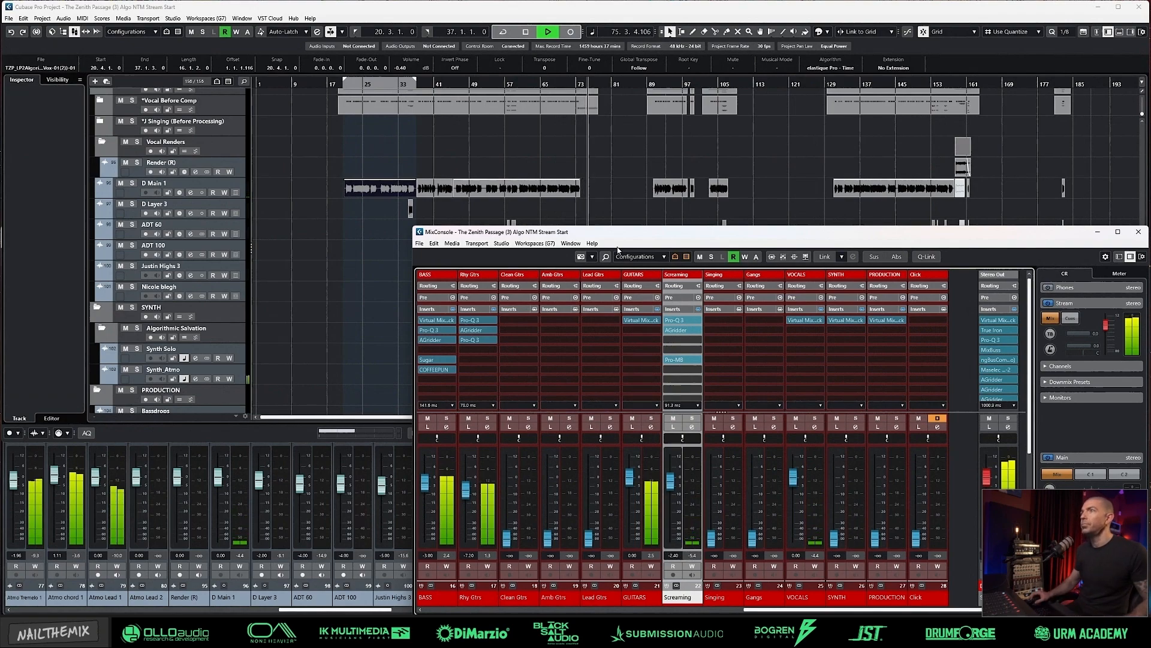
pyautogui.click(629, 10)
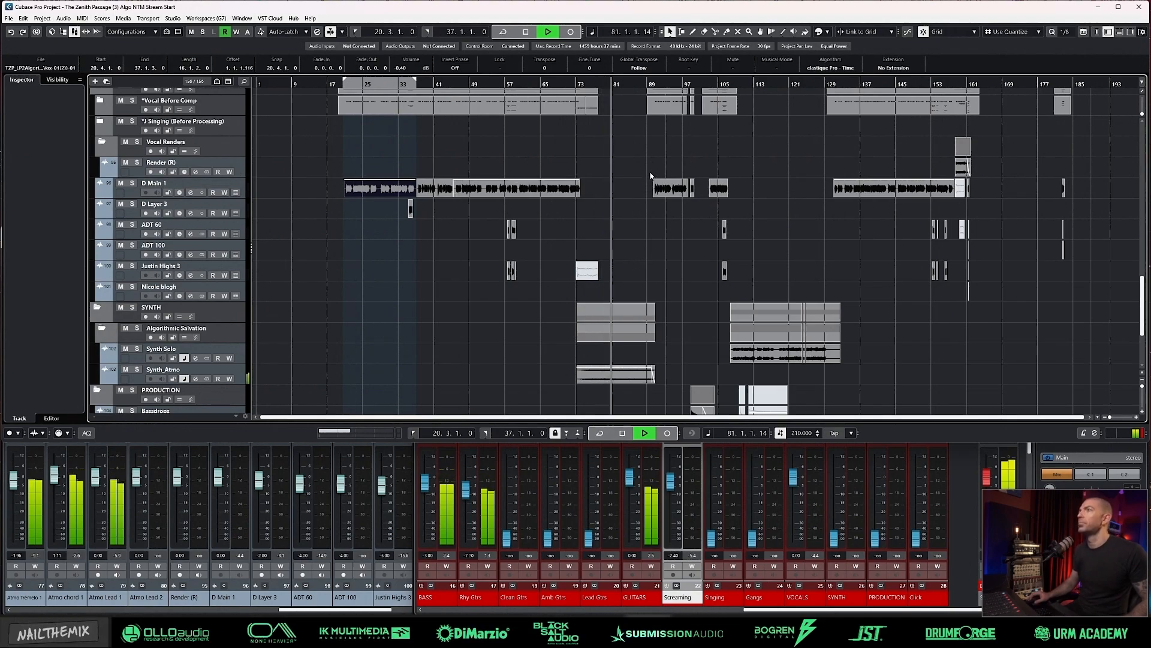
pyautogui.click(654, 148)
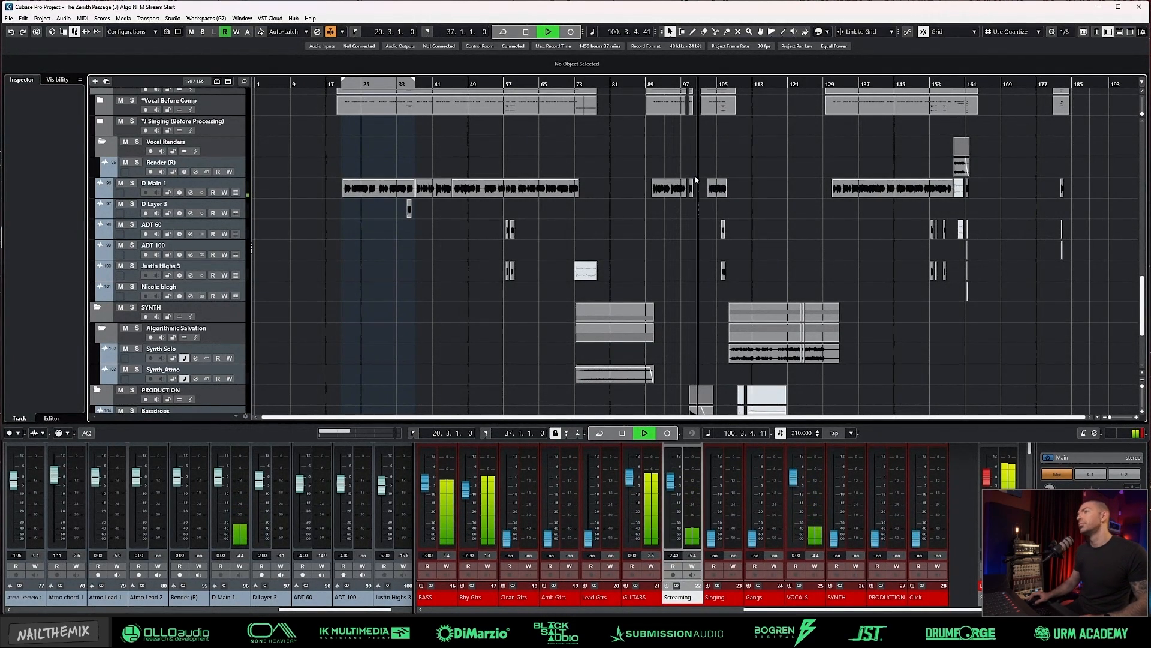
pyautogui.press('space')
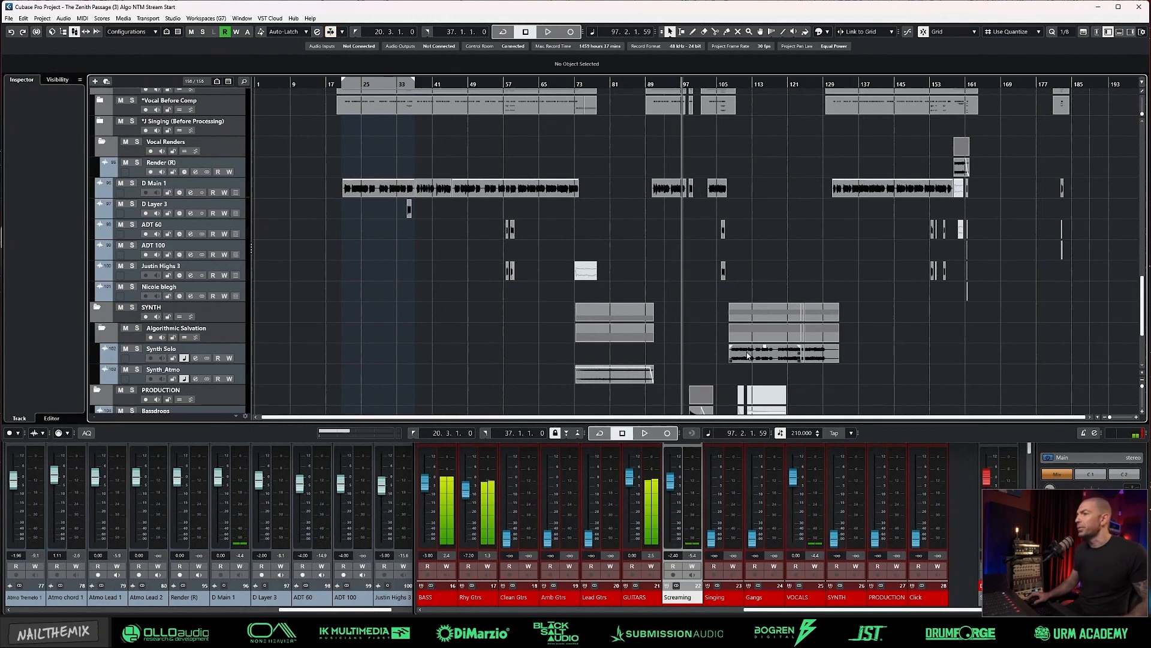
# Step: Play the loop between bars 126 and 134, and bring up the group channels in the MixConsole
pyautogui.scroll(-5, 748, 355)
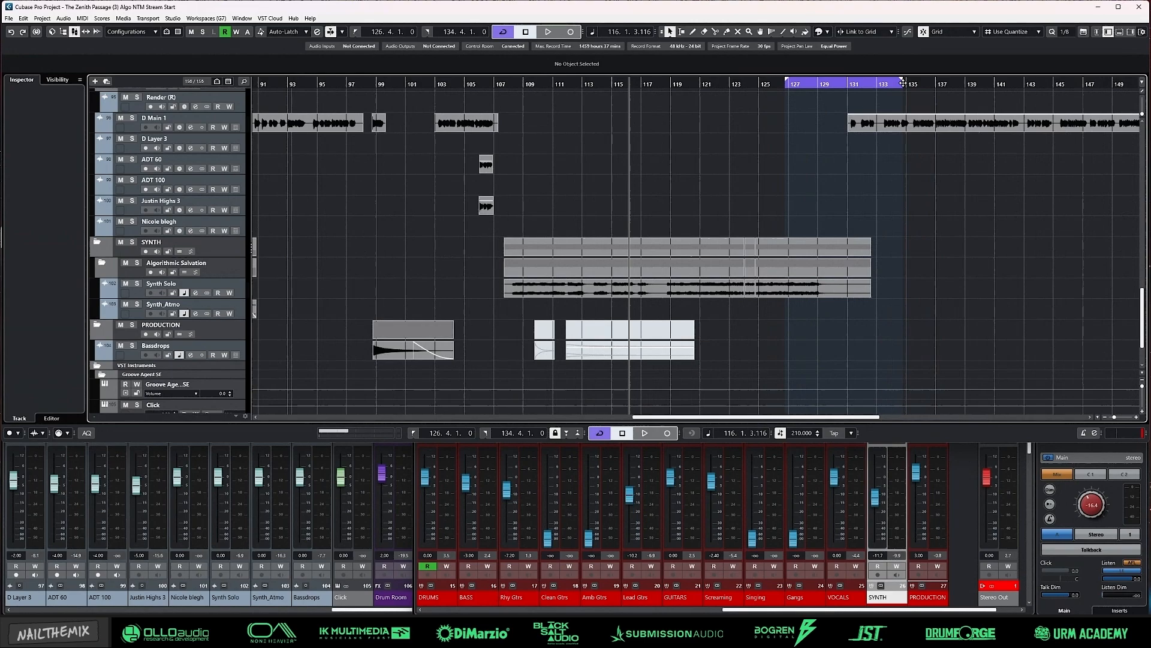
pyautogui.press('KP_Multiply')
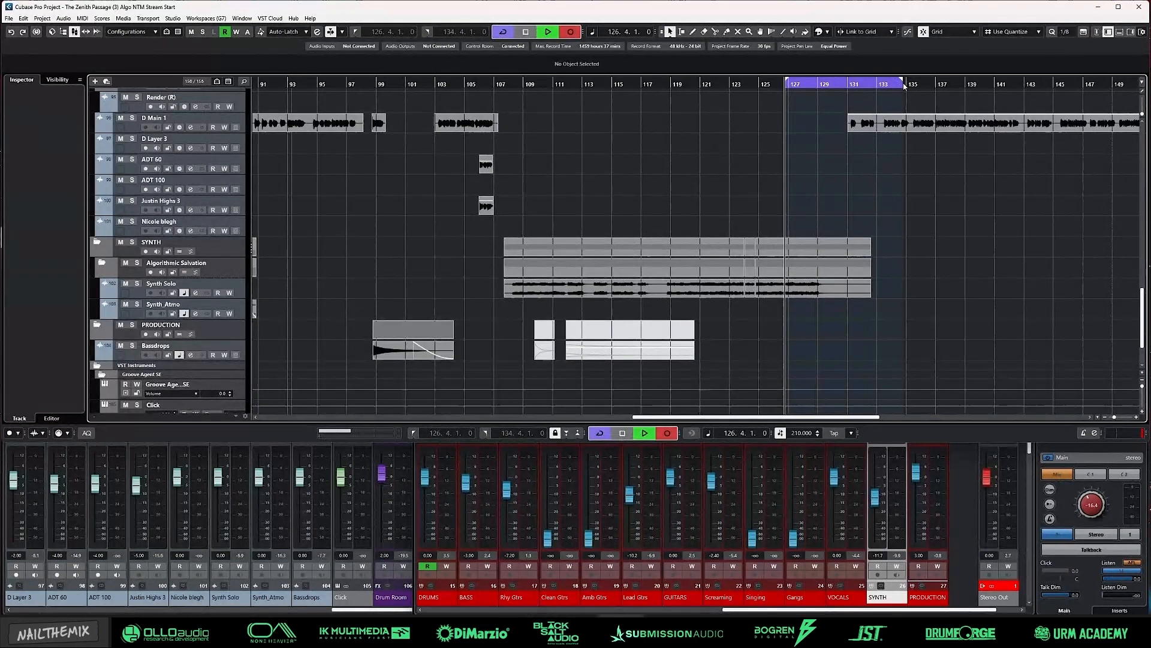
pyautogui.press('KP_Multiply')
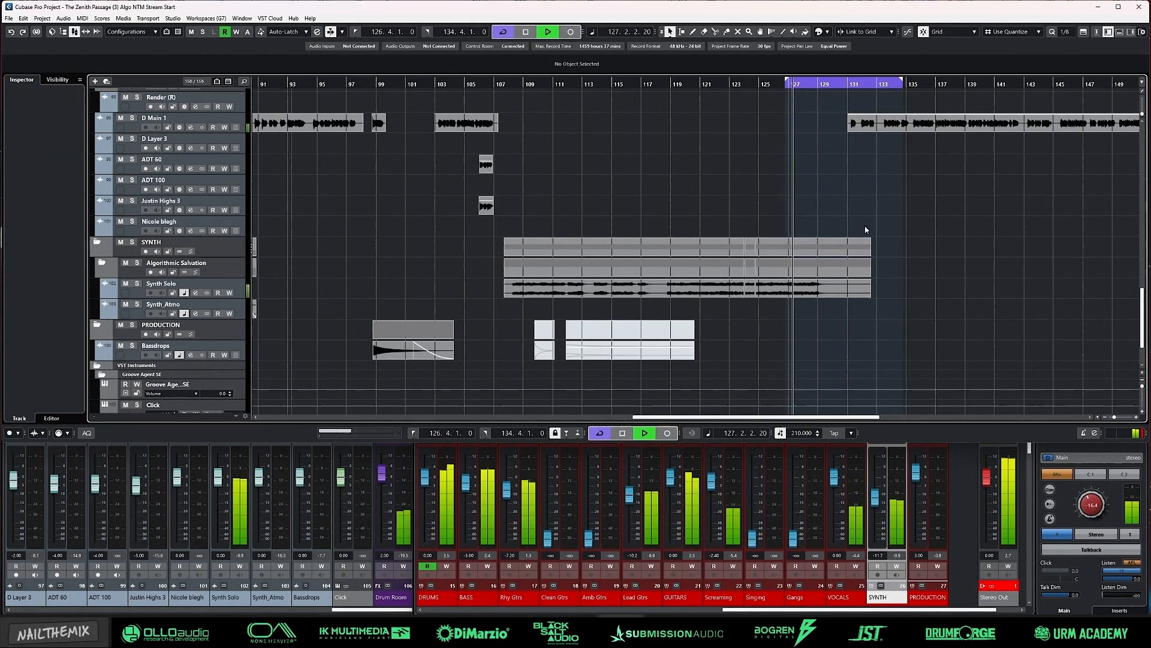
pyautogui.press('F3')
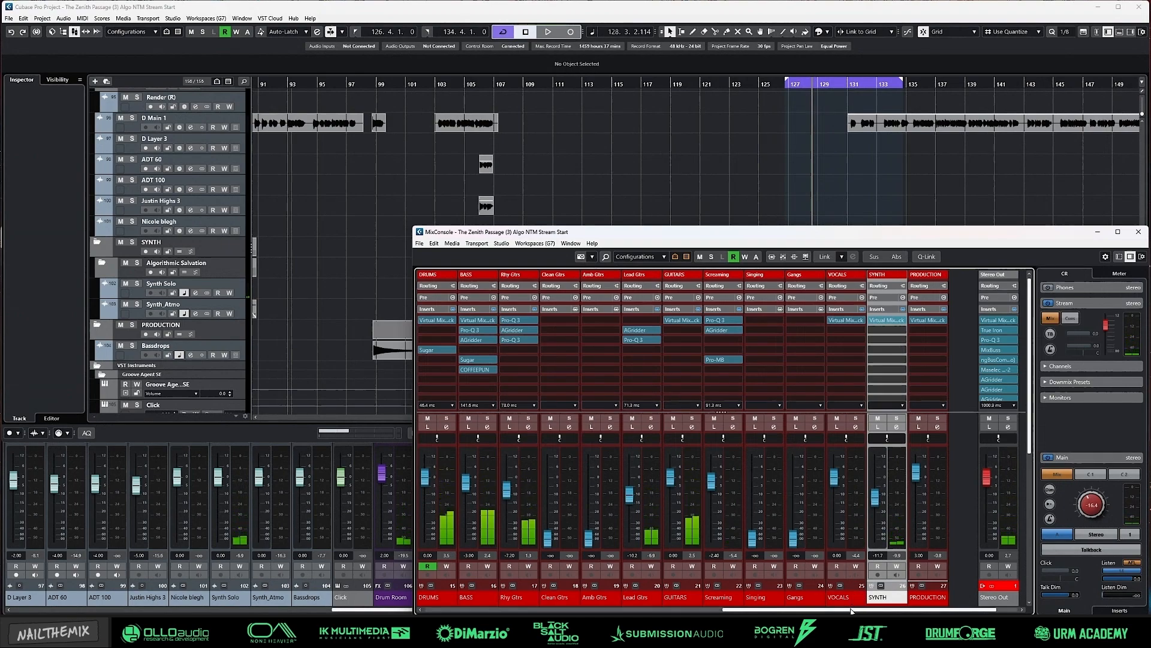
pyautogui.moveTo(859, 611); pyautogui.dragTo(891, 610)
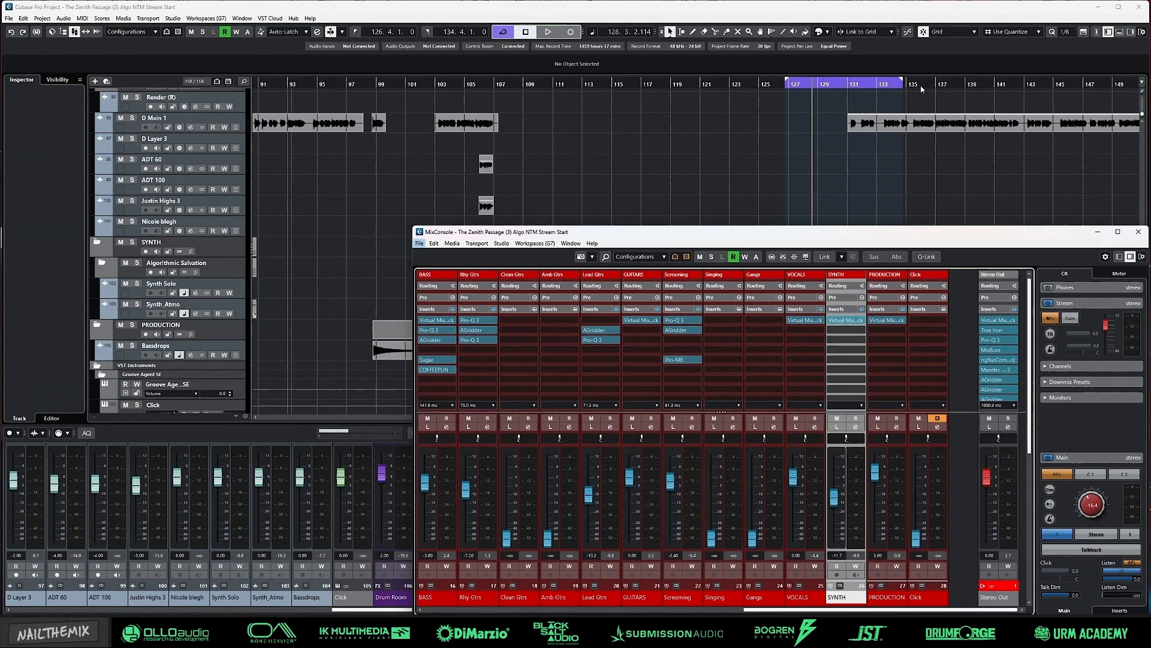
# Step: Set the loop range from 130.4.3 to 142.4.1 around the vocal section and return the playhead to its start
pyautogui.keyDown('ctrl'); pyautogui.click(846, 87); pyautogui.keyUp('ctrl')
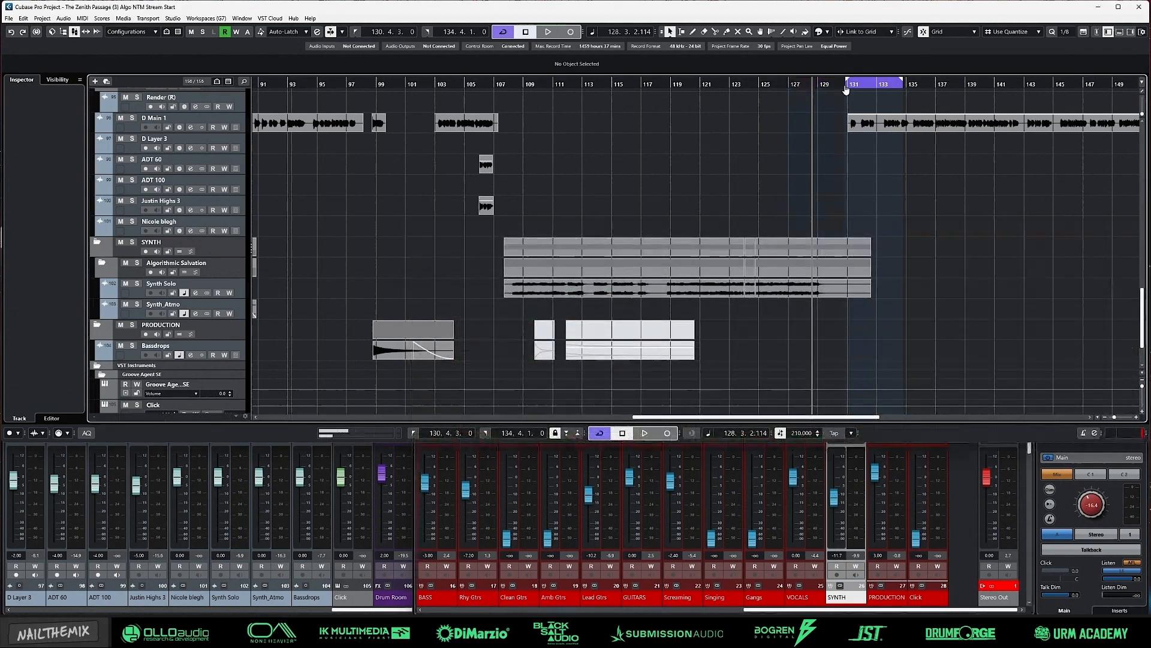
pyautogui.keyDown('alt'); pyautogui.click(1022, 88); pyautogui.keyUp('alt')
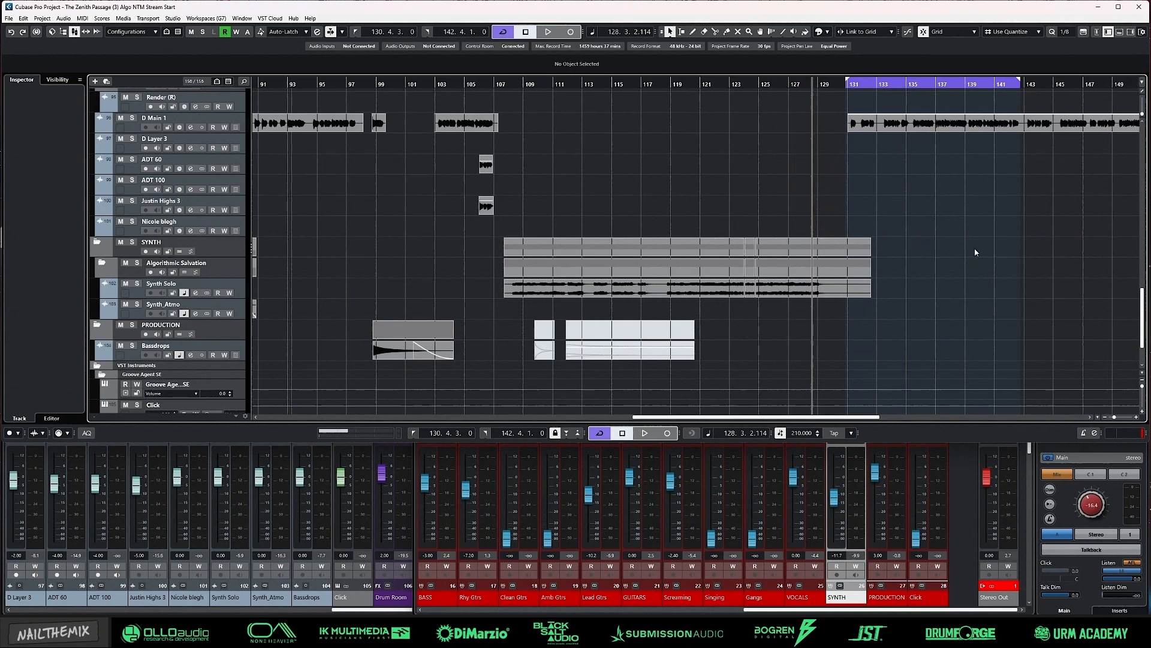
pyautogui.press('KP_1')
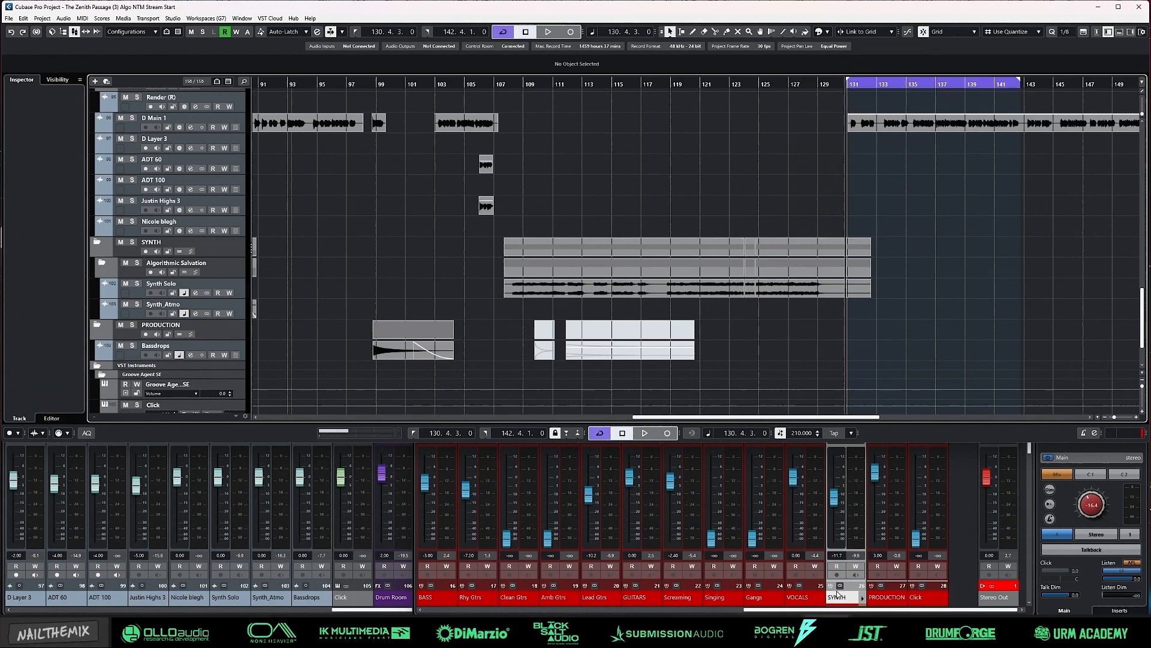
# Step: Play the loop, move the Screaming Pro-Q 3 high cut to about 13.3 kHz and the high boost to about 16 kHz at +0.69 dB
pyautogui.press('F3')
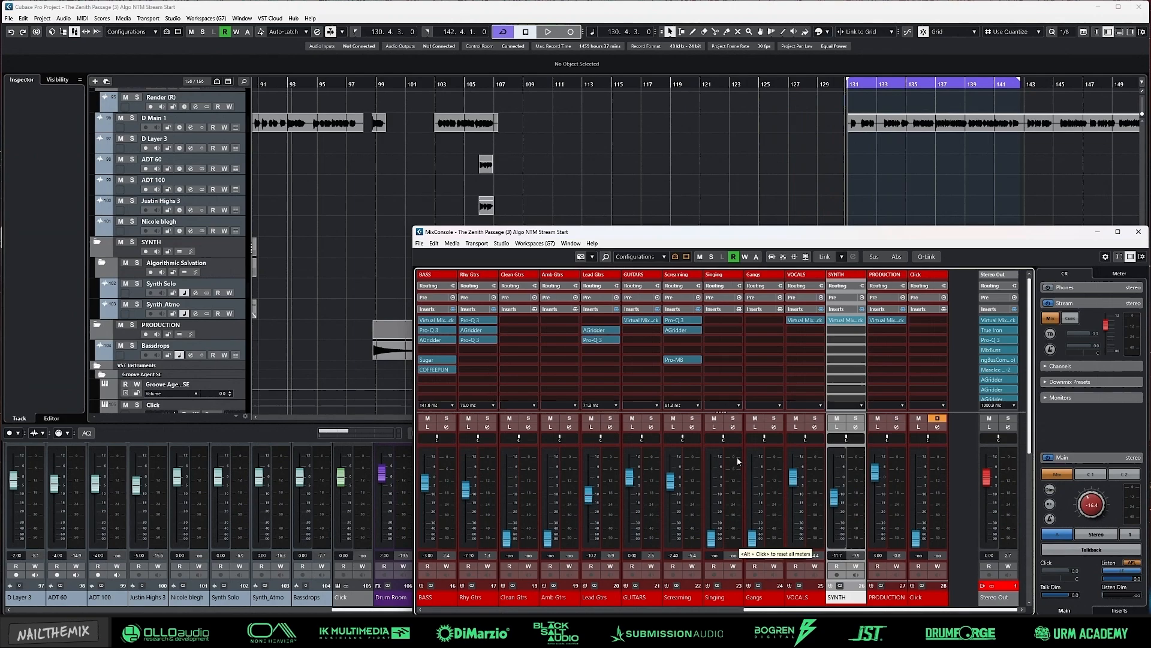
pyautogui.click(674, 319)
pyautogui.press('space')
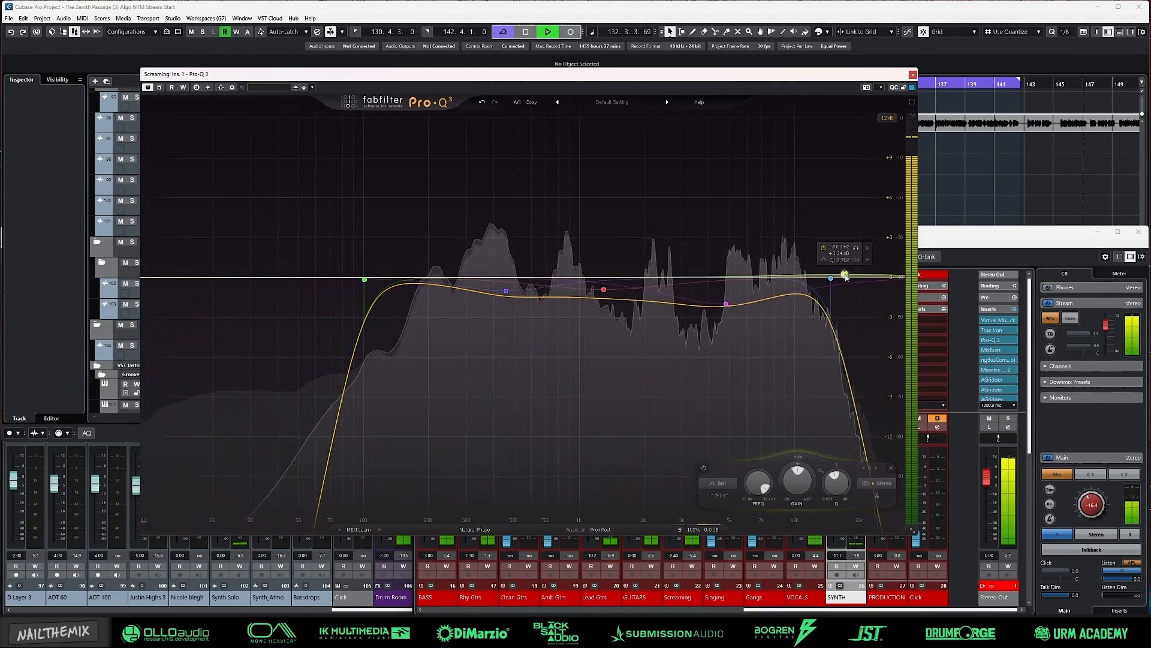
pyautogui.moveTo(831, 277)
pyautogui.mouseDown()
pyautogui.moveTo(819, 279)
pyautogui.moveTo(843, 273)
pyautogui.mouseUp()
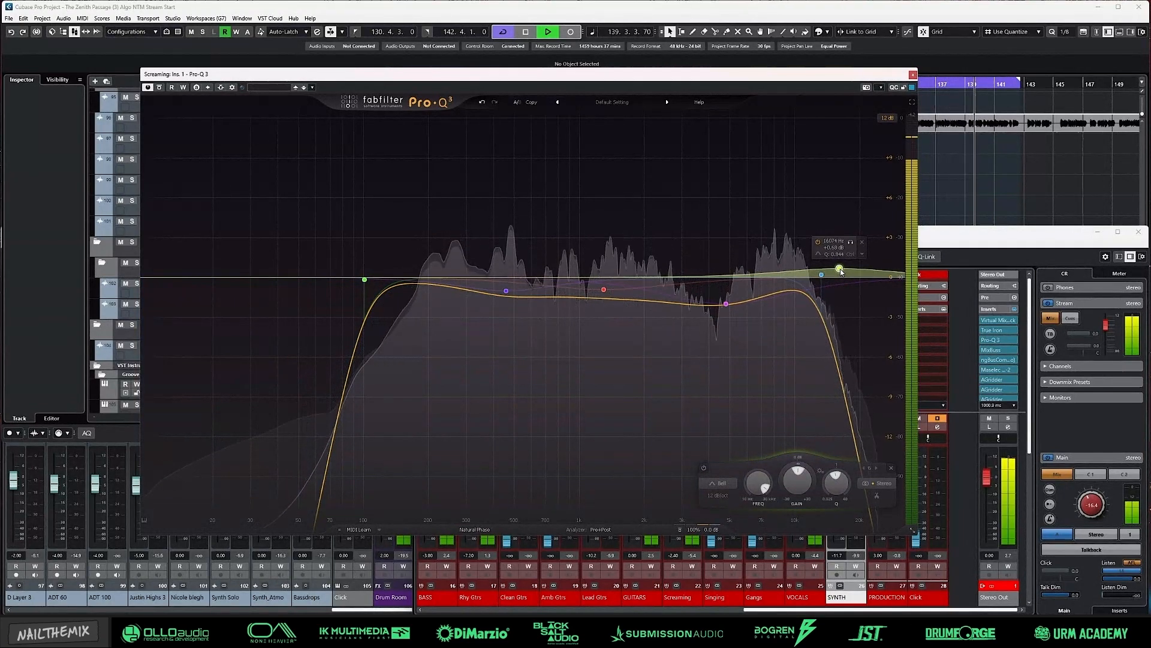
pyautogui.click(822, 274)
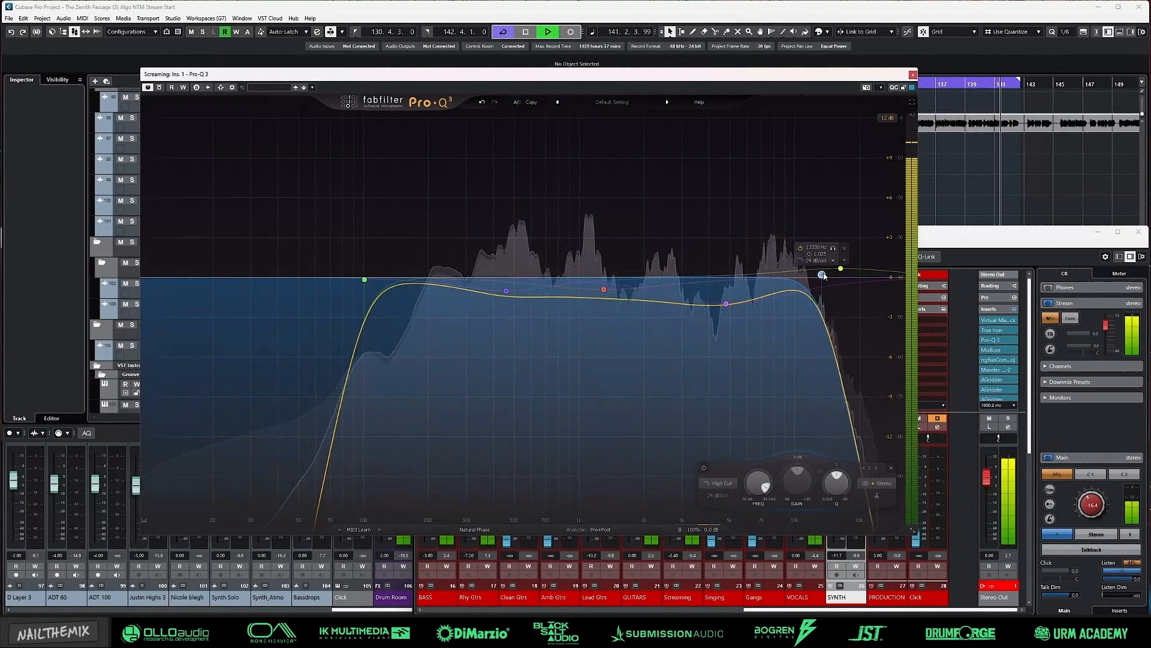
# Step: Add a small narrow cut just below the Screaming EQ's high cut, and set the high boost to about 16.7 kHz at +0.76 dB
pyautogui.moveTo(696, 304); pyautogui.dragTo(847, 268)
pyautogui.scroll(4, 784, 183)
pyautogui.scroll(1, 779, 174)
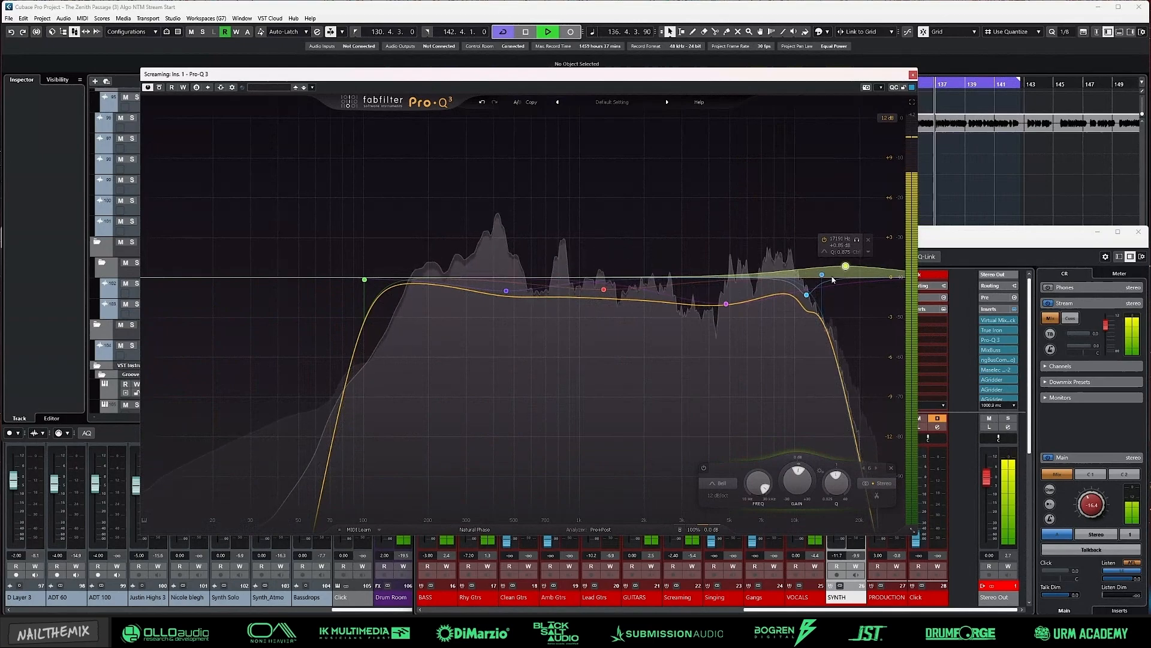
pyautogui.click(822, 274)
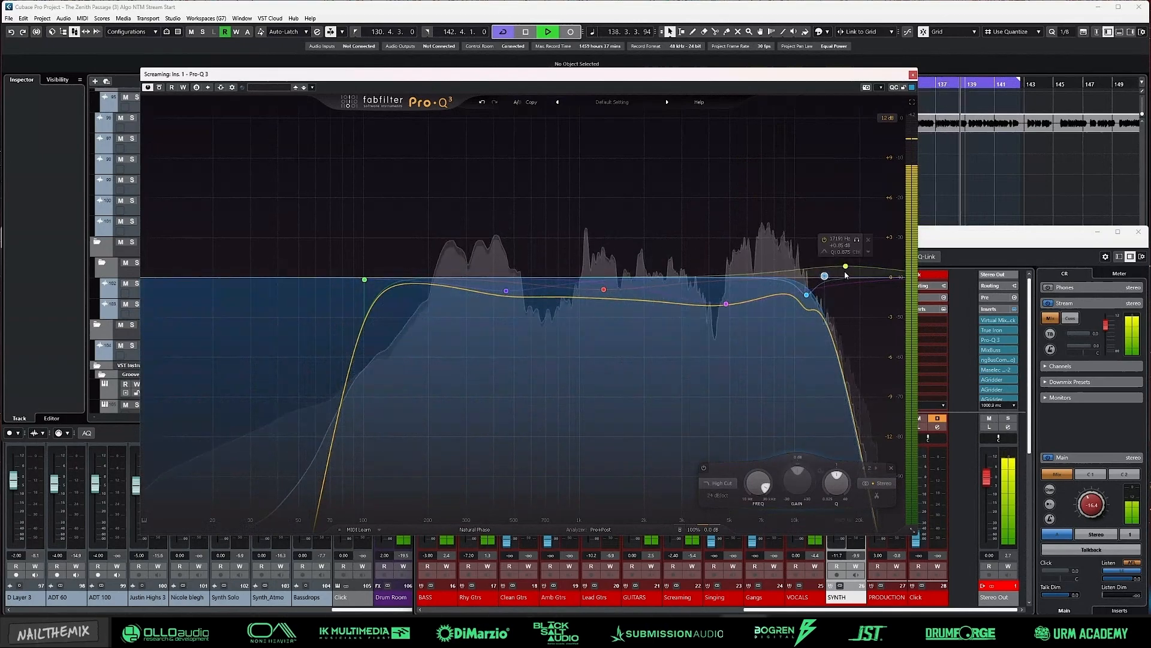
pyautogui.moveTo(845, 266); pyautogui.dragTo(843, 266)
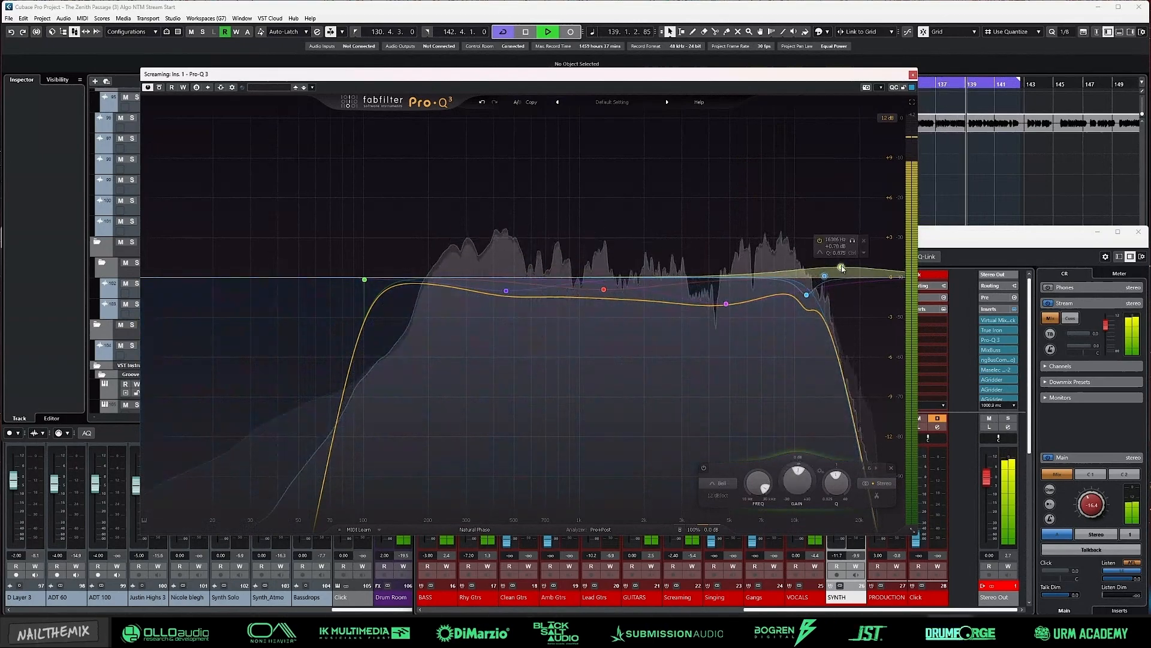
pyautogui.click(914, 75)
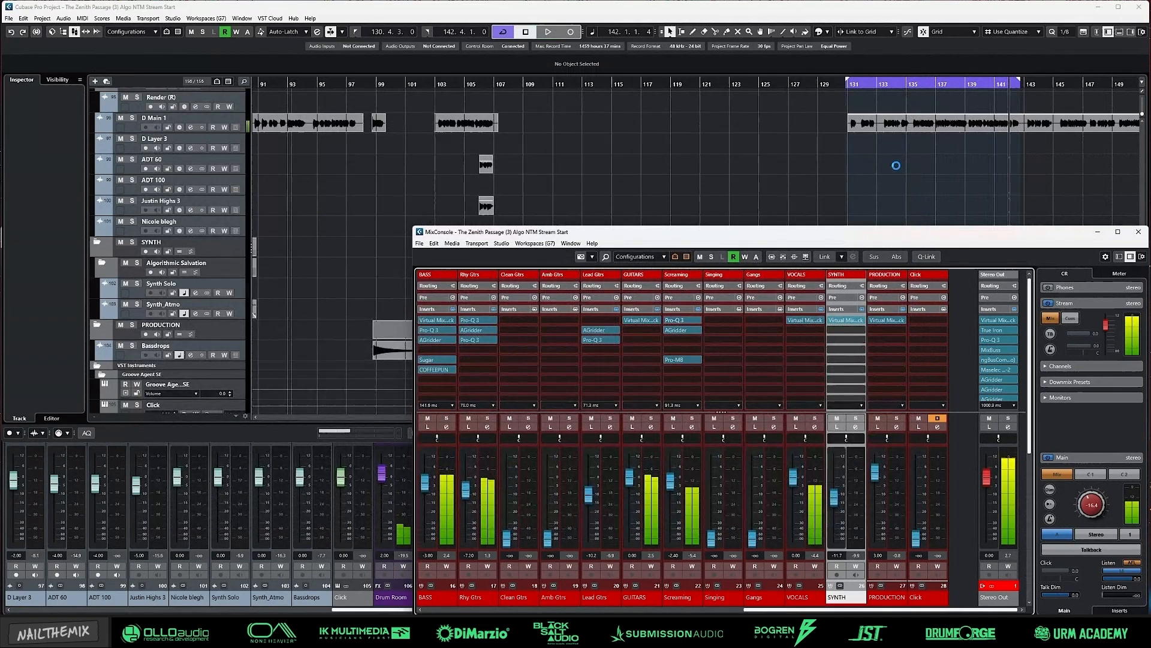
# Step: Check the Screaming and VOCALS group sends in the MixConsole during playback, and return to the project view
pyautogui.click(931, 140)
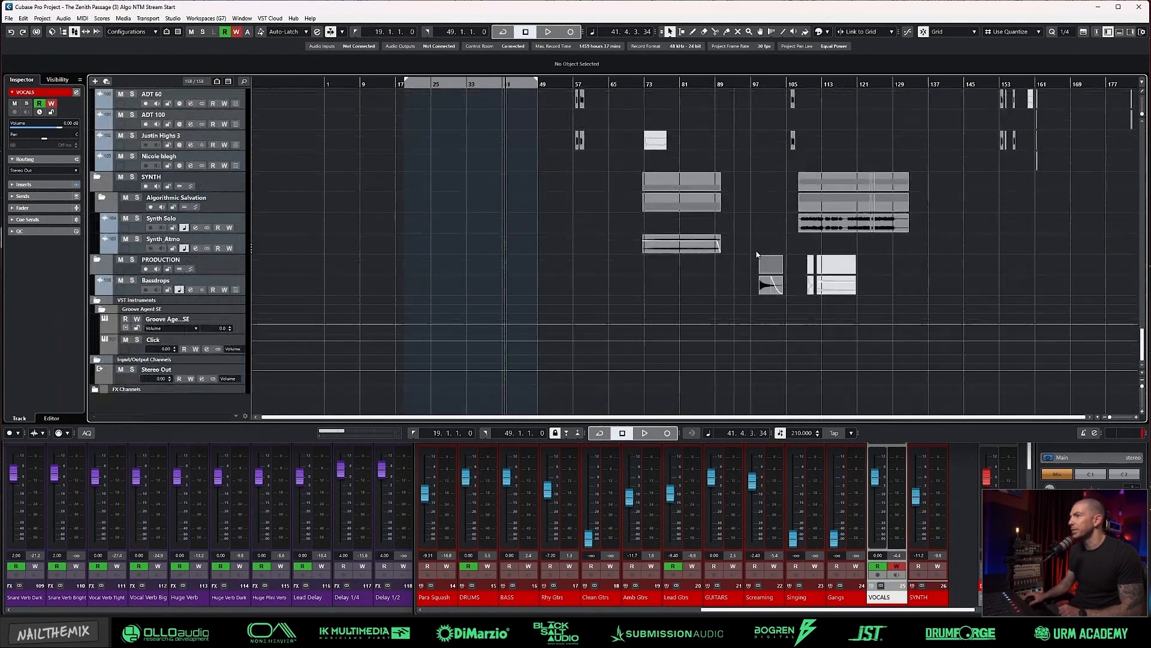
pyautogui.press('F3')
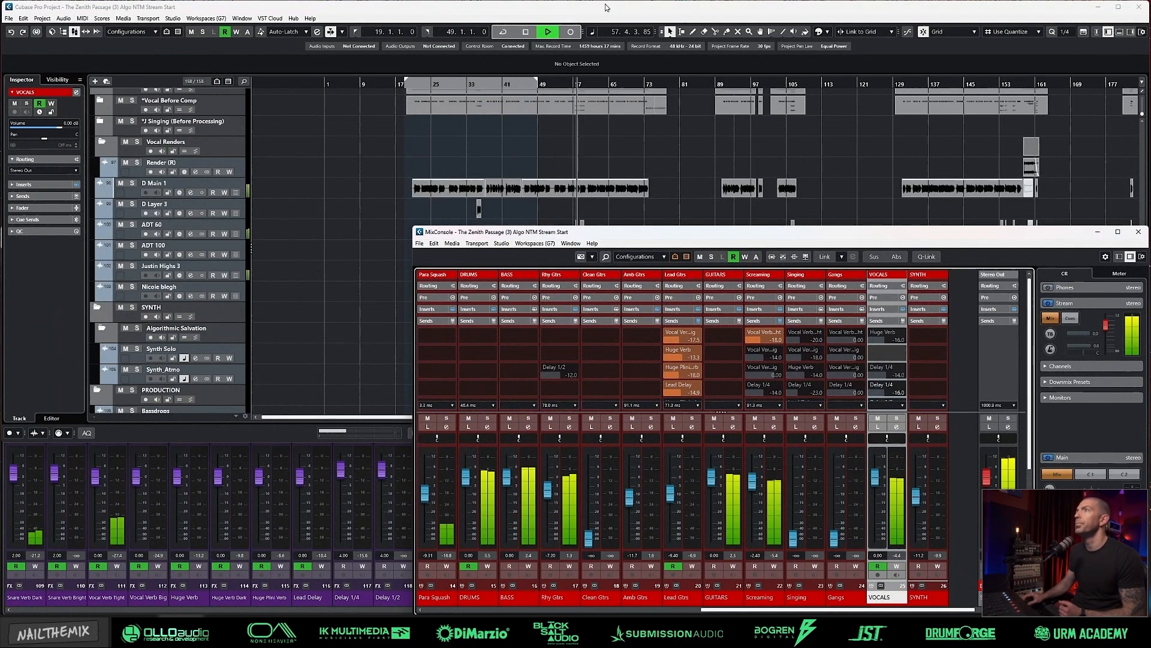
pyautogui.press('F3')
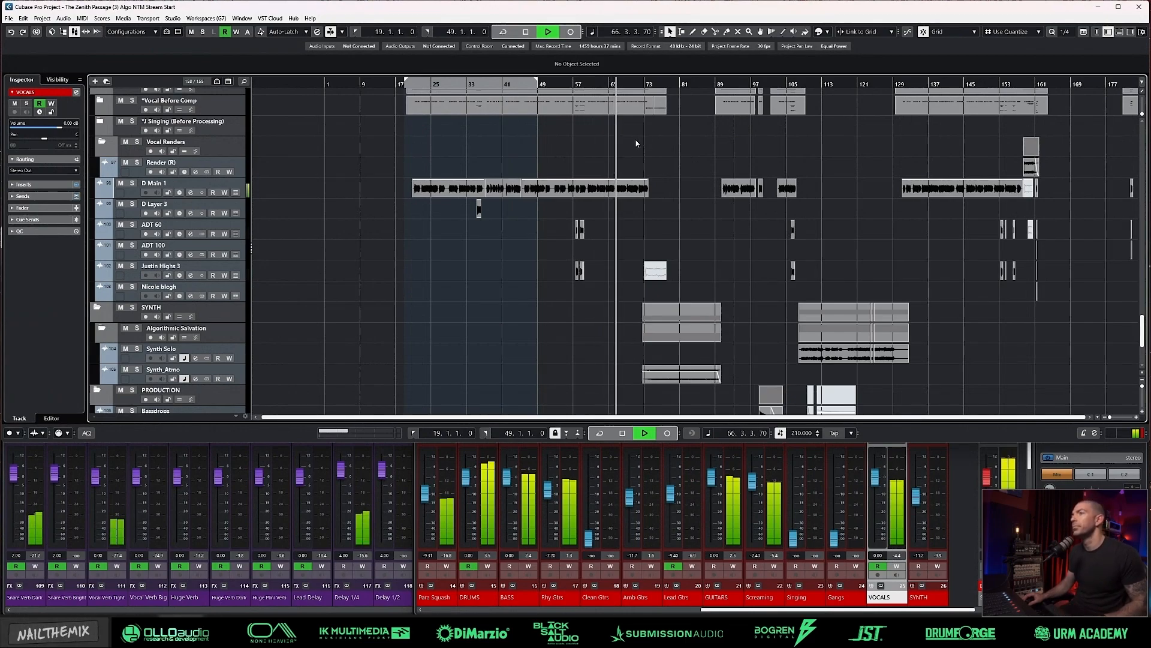
# Step: Play the song from about bar 58 to past bar 75 while examining the VOCALS group's delay send automation
pyautogui.press('space')
pyautogui.click(581, 84)
pyautogui.scroll(5, 616, 214)
pyautogui.scroll(4, 614, 214)
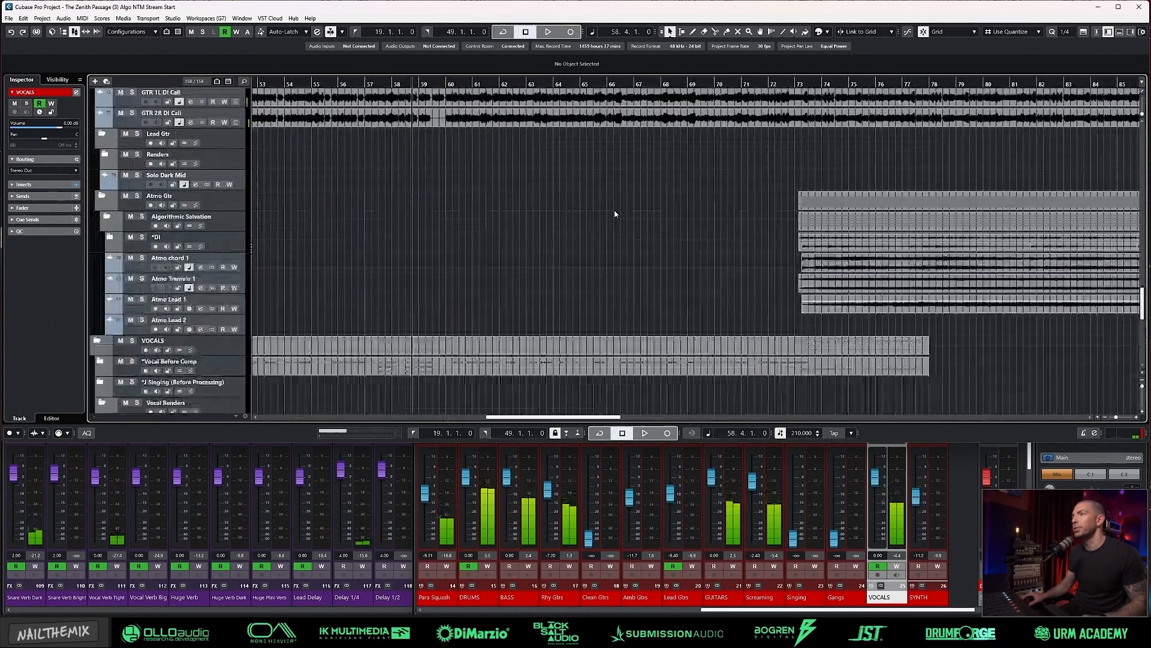
pyautogui.scroll(-10, 616, 207)
pyautogui.press('space')
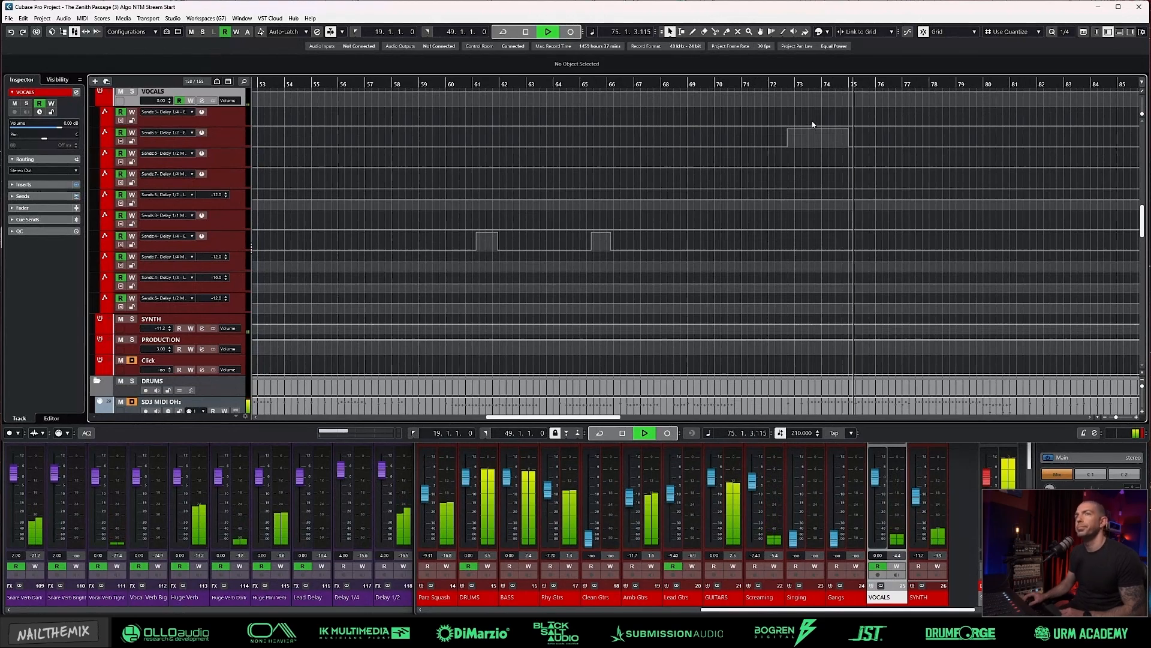
pyautogui.press('space')
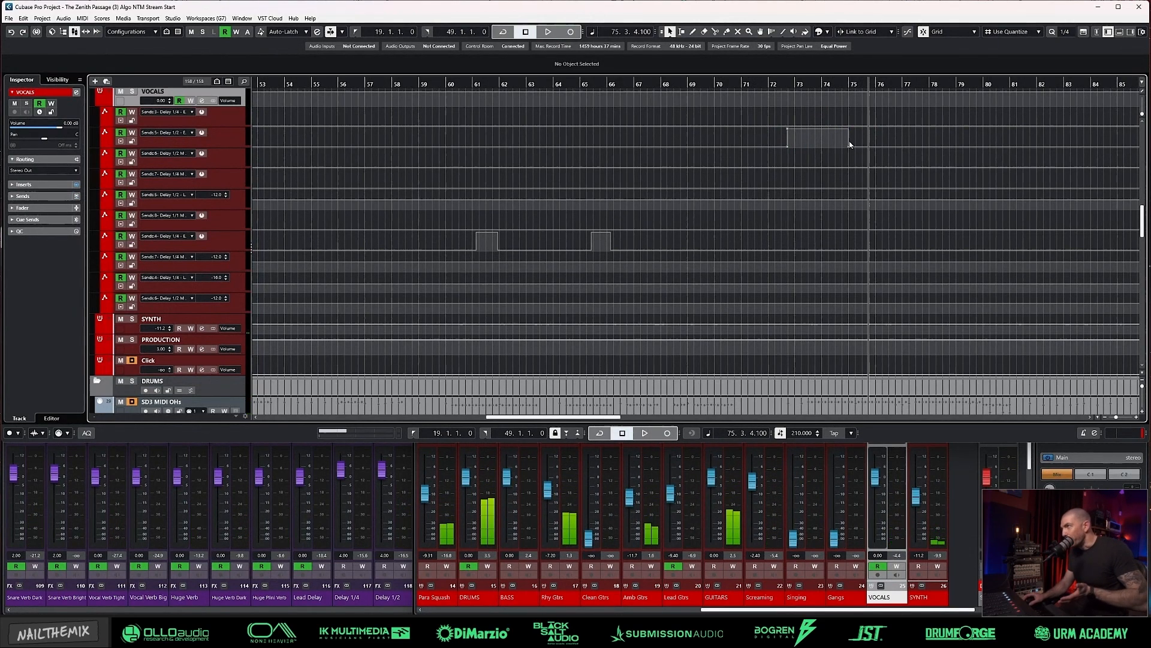
# Step: Play from bar 71 and examine the vocal tracks together with the Screaming and VOCALS send automation across the song
pyautogui.click(744, 84)
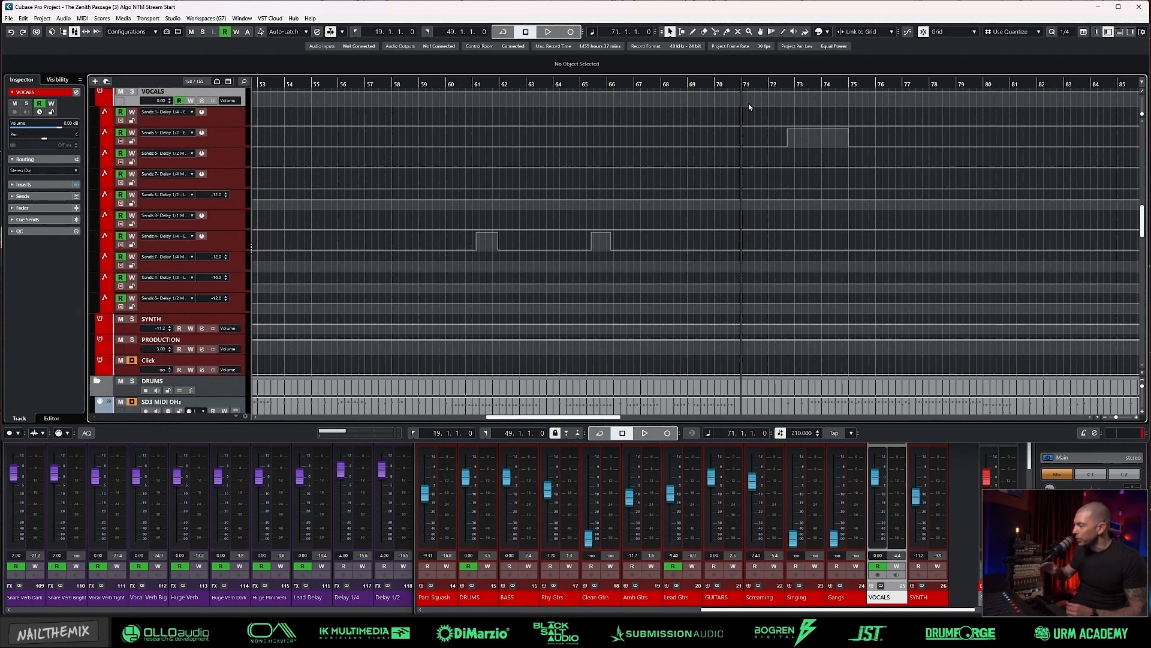
pyautogui.press('space')
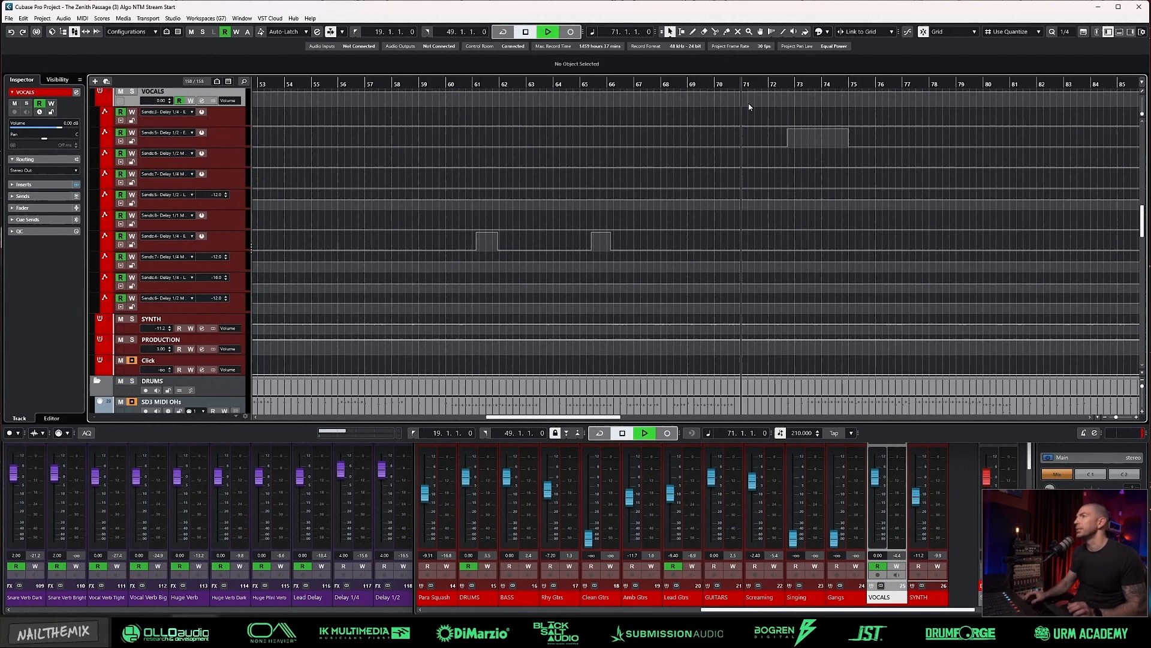
pyautogui.scroll(-3, 779, 164)
pyautogui.scroll(-2, 779, 164)
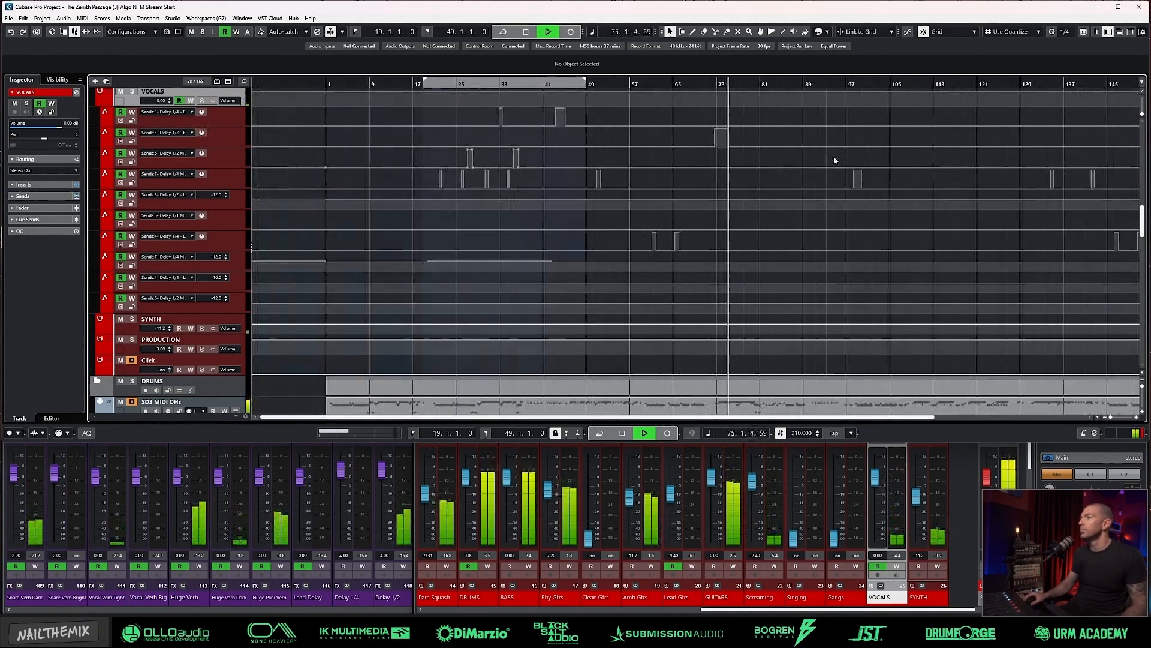
pyautogui.hscroll(2, 835, 161)
pyautogui.scroll(1, 734, 174)
pyautogui.scroll(5, 718, 175)
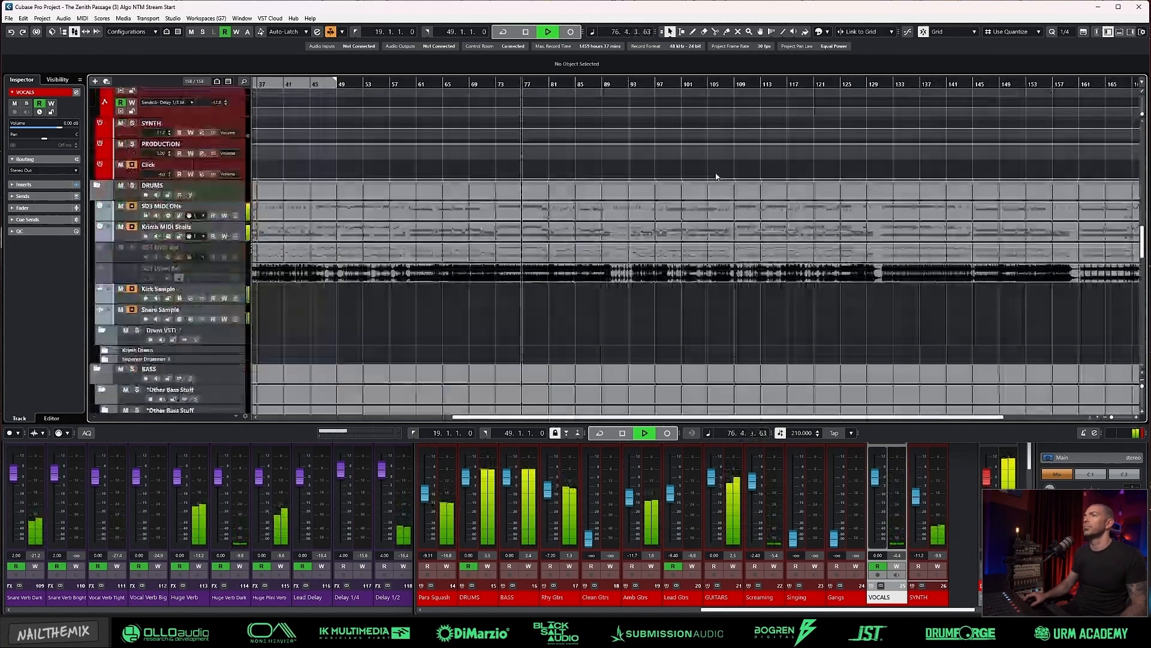
pyautogui.scroll(6, 708, 195)
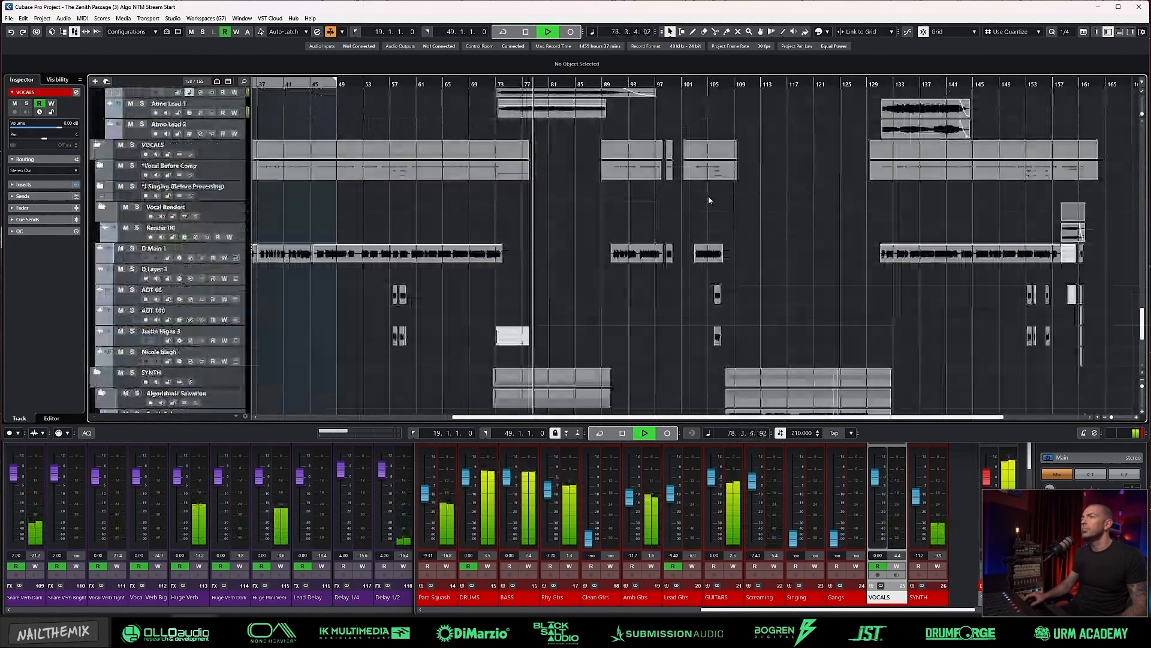
pyautogui.scroll(-6, 672, 198)
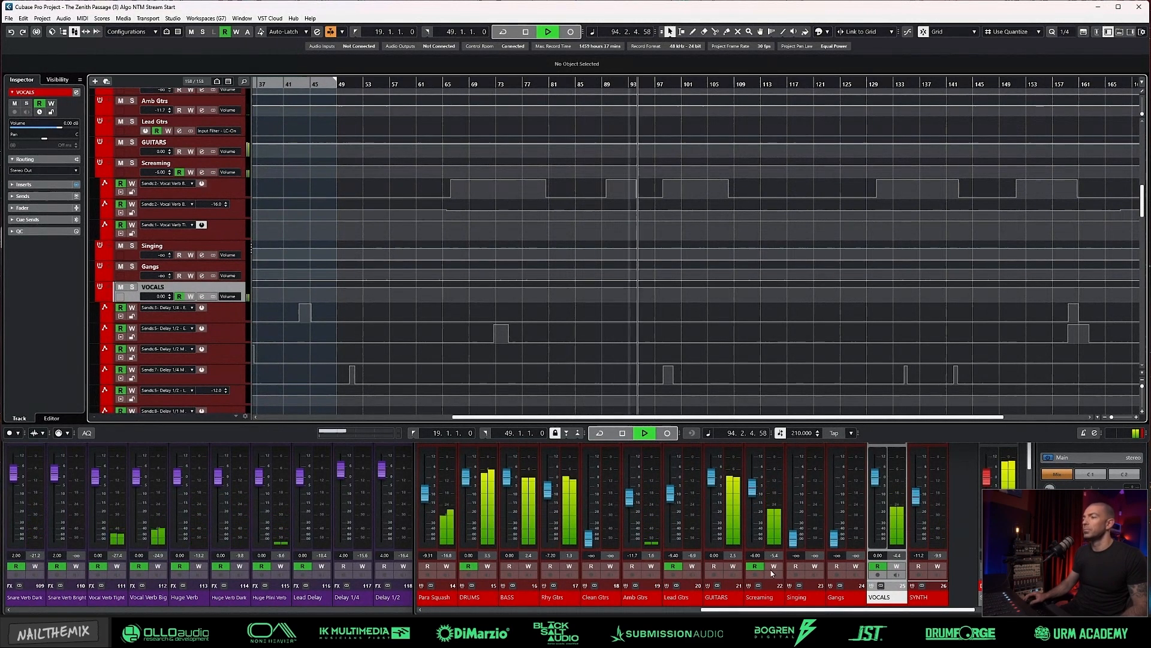
# Step: Replay the song from about bar 66 and compare the Screaming group's reverb send automation with its MixConsole sends
pyautogui.press('F3')
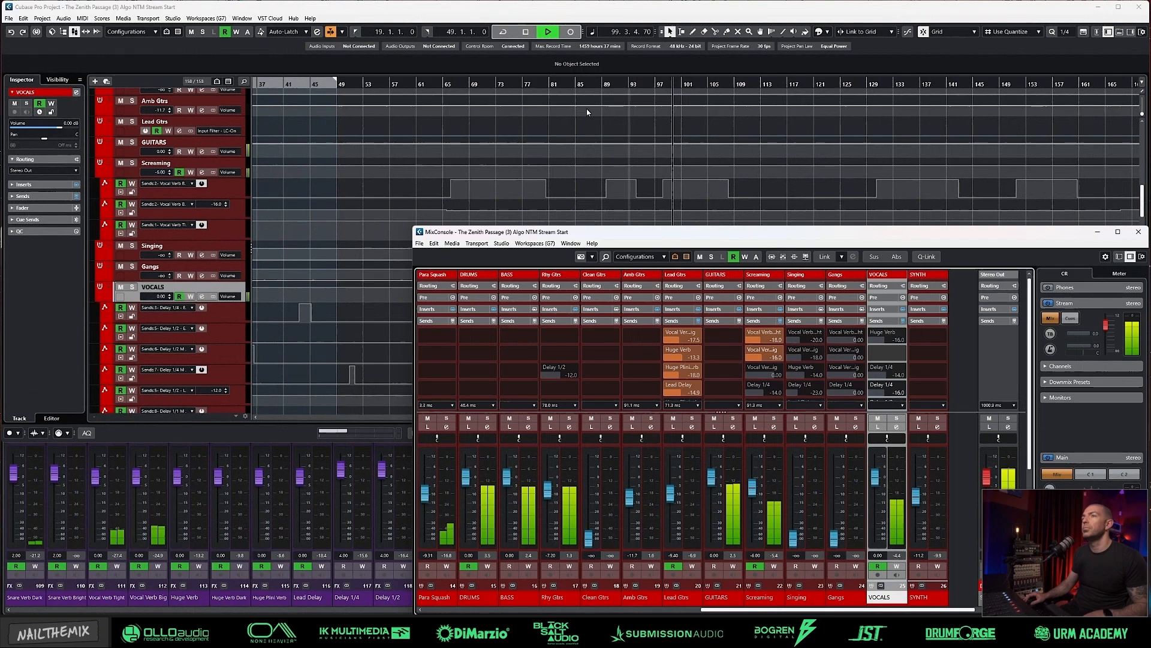
pyautogui.press('F3')
pyautogui.click(454, 84)
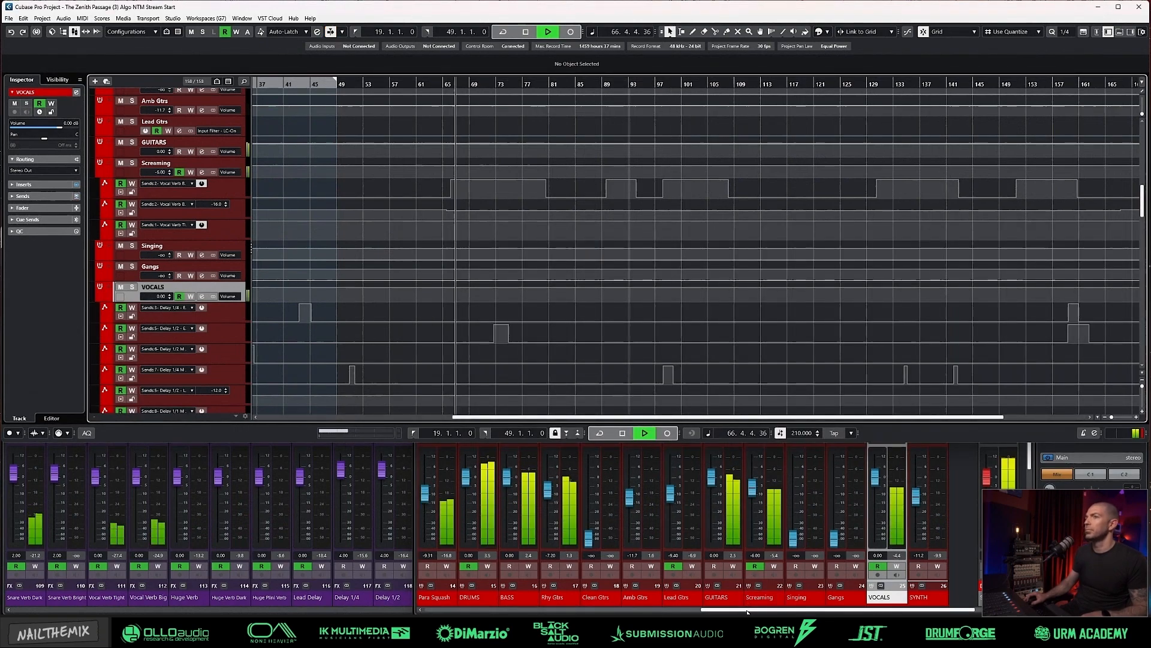
pyautogui.press('F3')
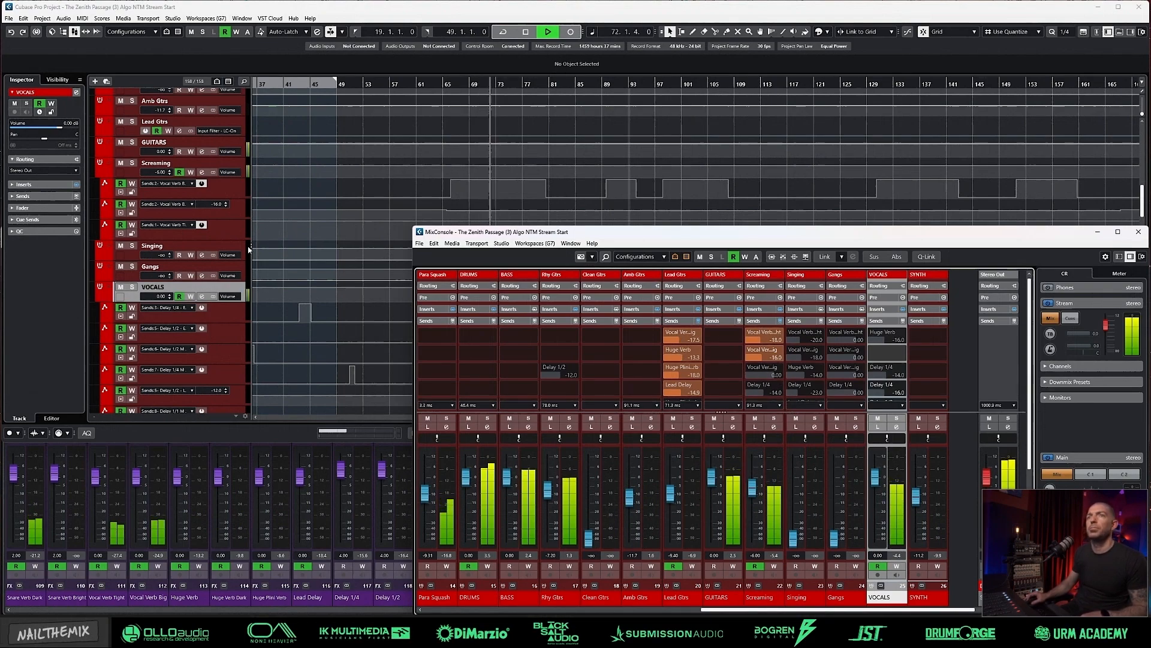
pyautogui.press('space')
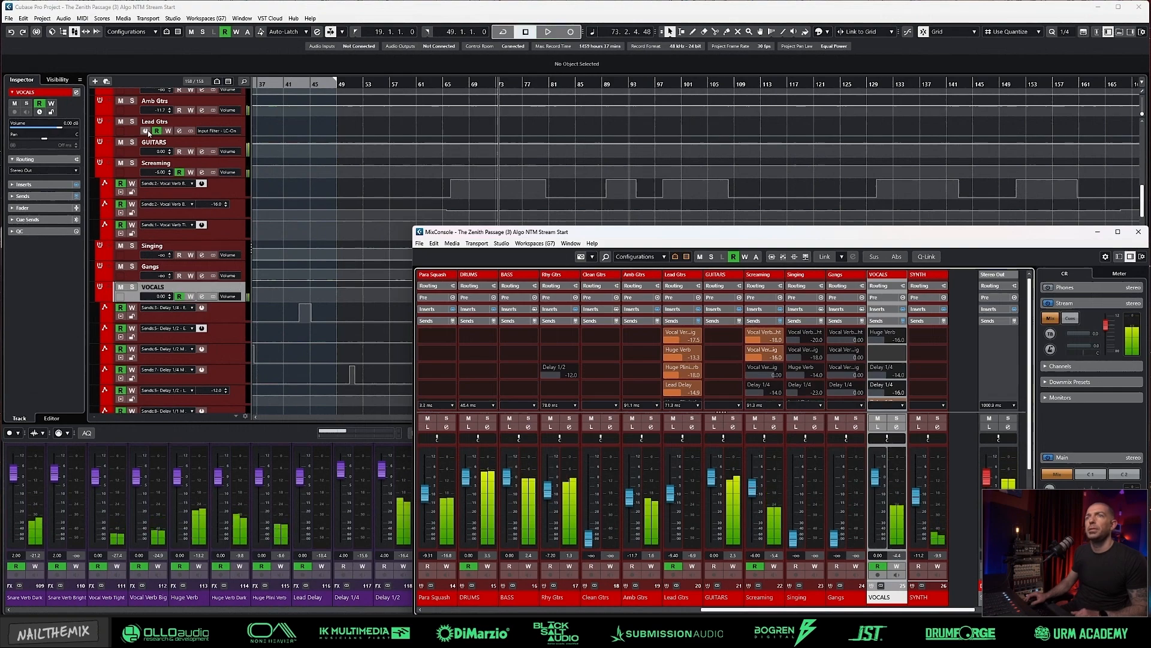
# Step: Raise the overall output level of the Screaming group's Pro-MB to +3.2 dB while the song plays
pyautogui.click(180, 166)
pyautogui.press('F3')
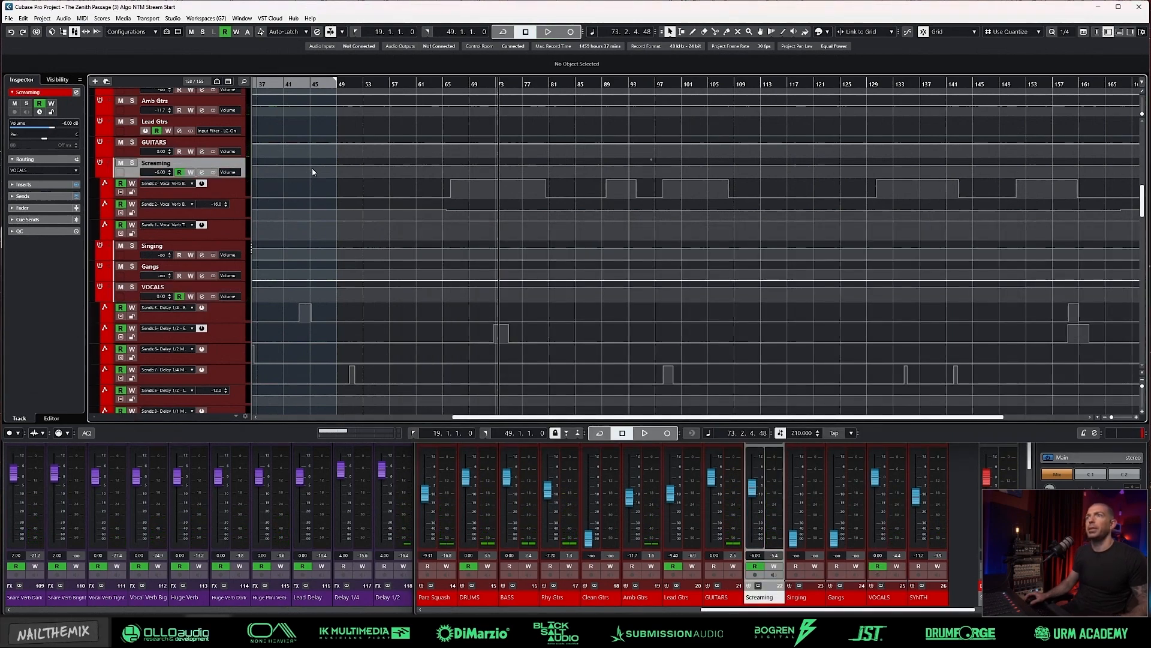
pyautogui.press('g')
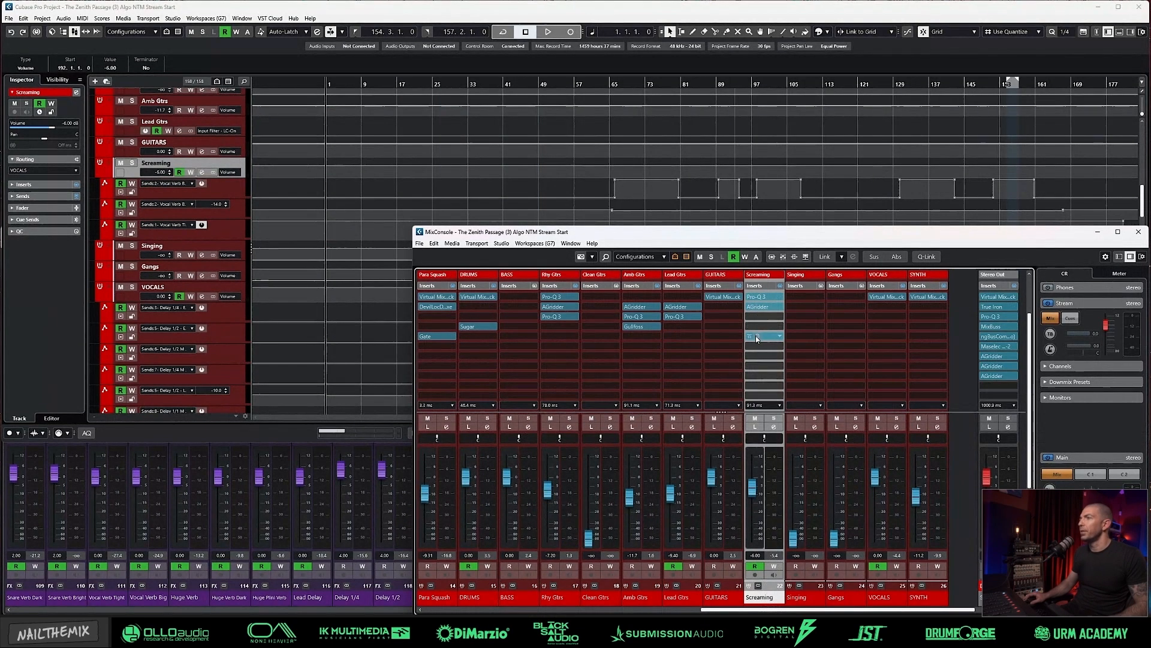
pyautogui.click(756, 336)
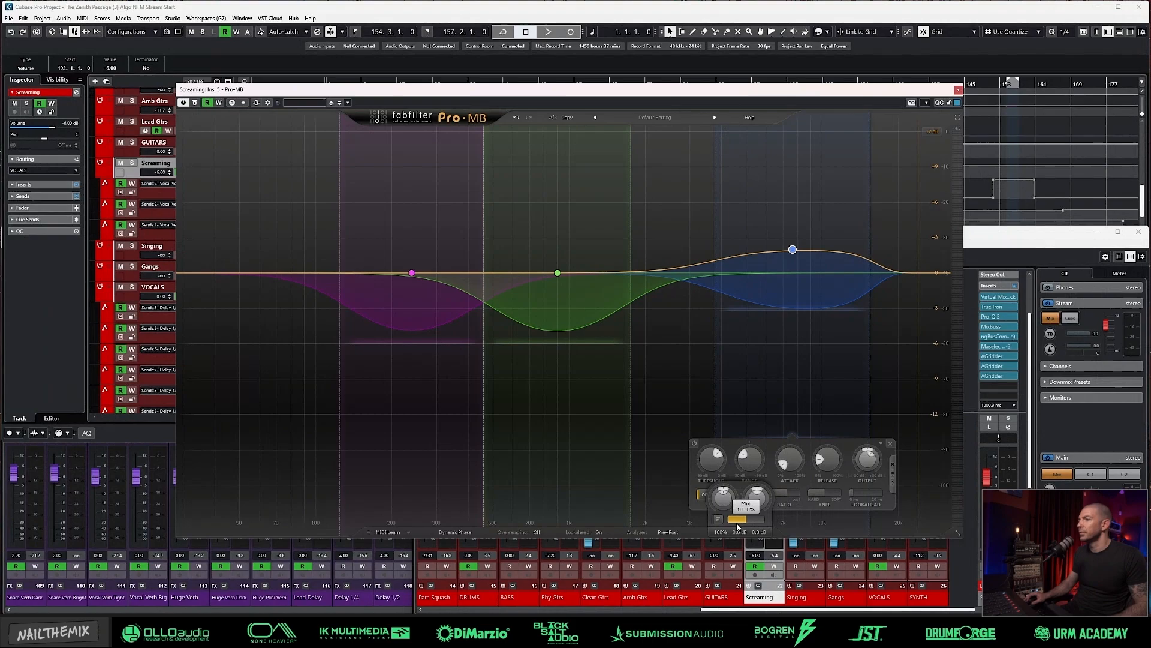
pyautogui.press('space')
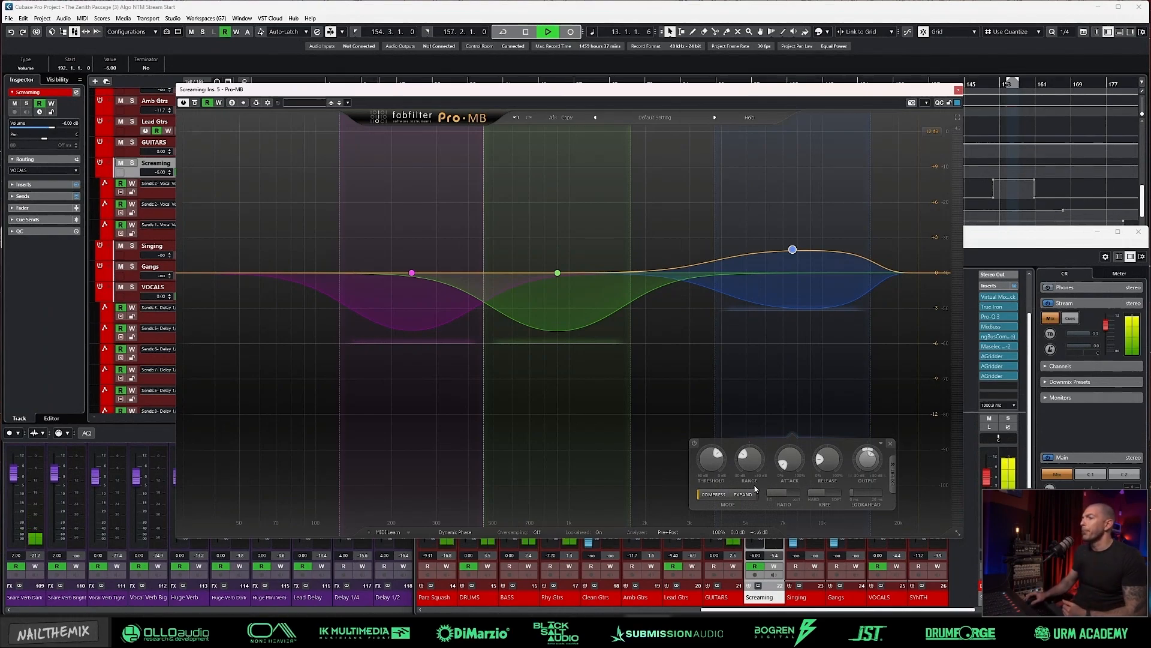
pyautogui.moveTo(737, 535)
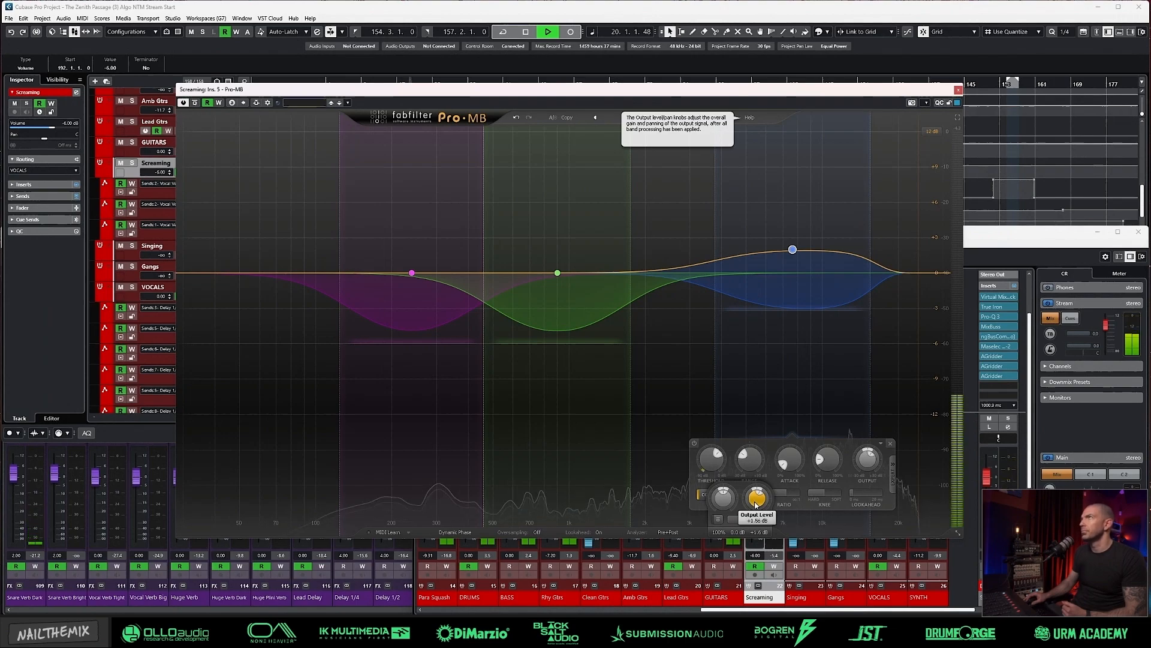
pyautogui.moveTo(756, 504); pyautogui.dragTo(757, 489)
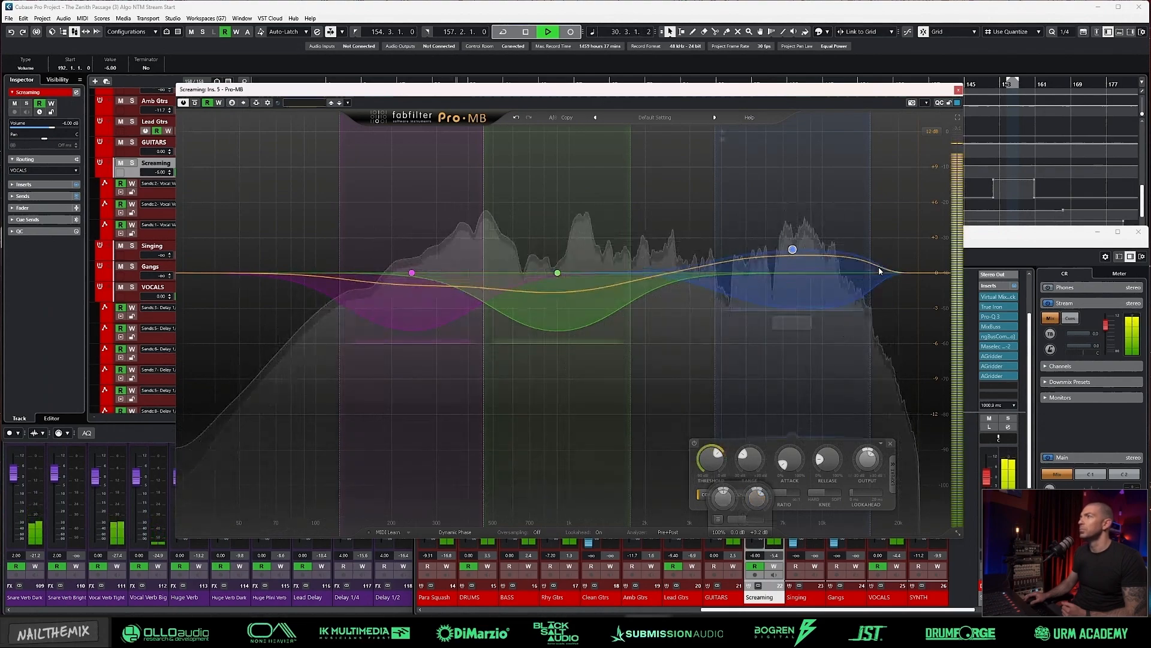
pyautogui.click(958, 89)
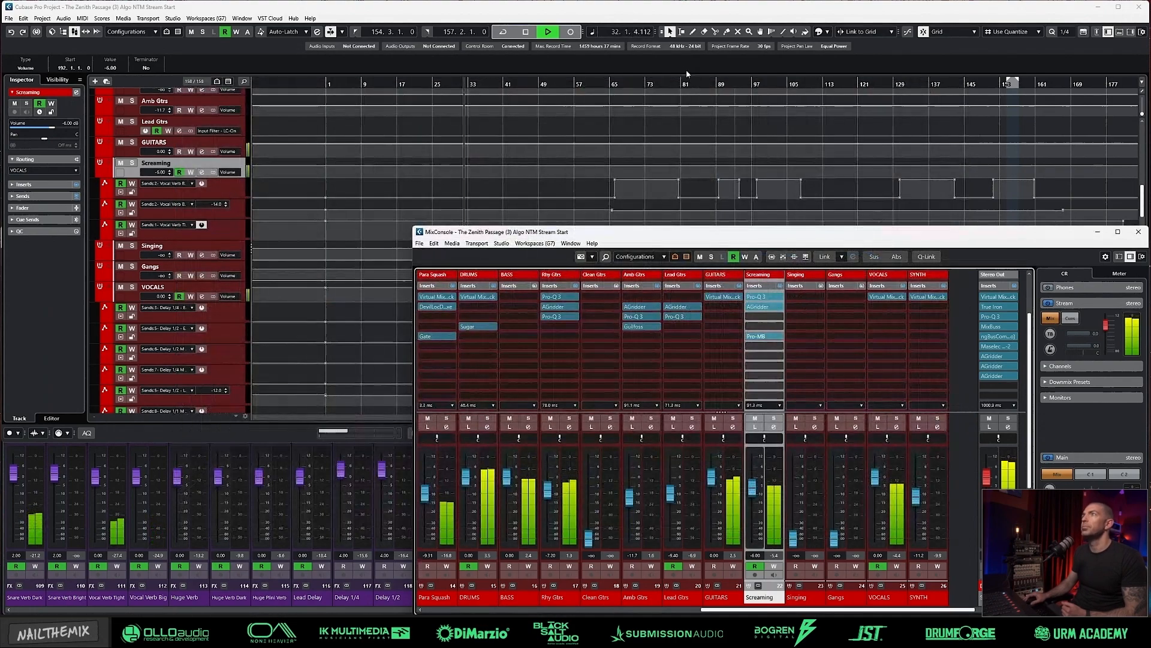
# Step: Open the Screaming group's channel settings and play the song to check its Vocal Verb Tight and Vocal Verb Big sends
pyautogui.click(664, 8)
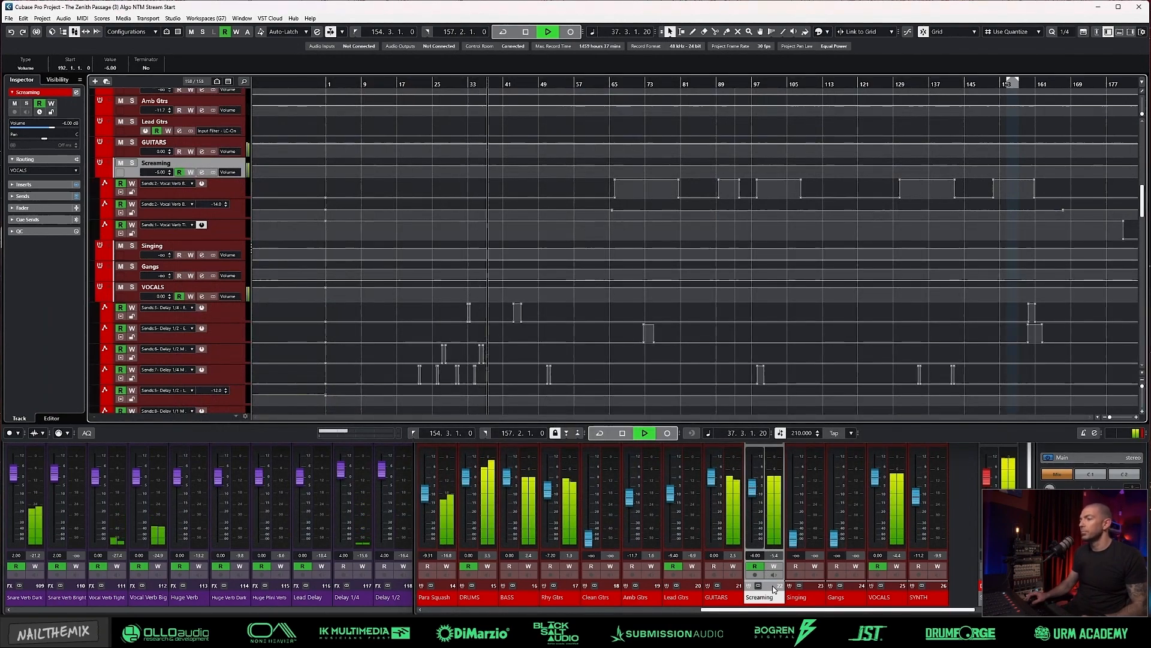
pyautogui.press('F3')
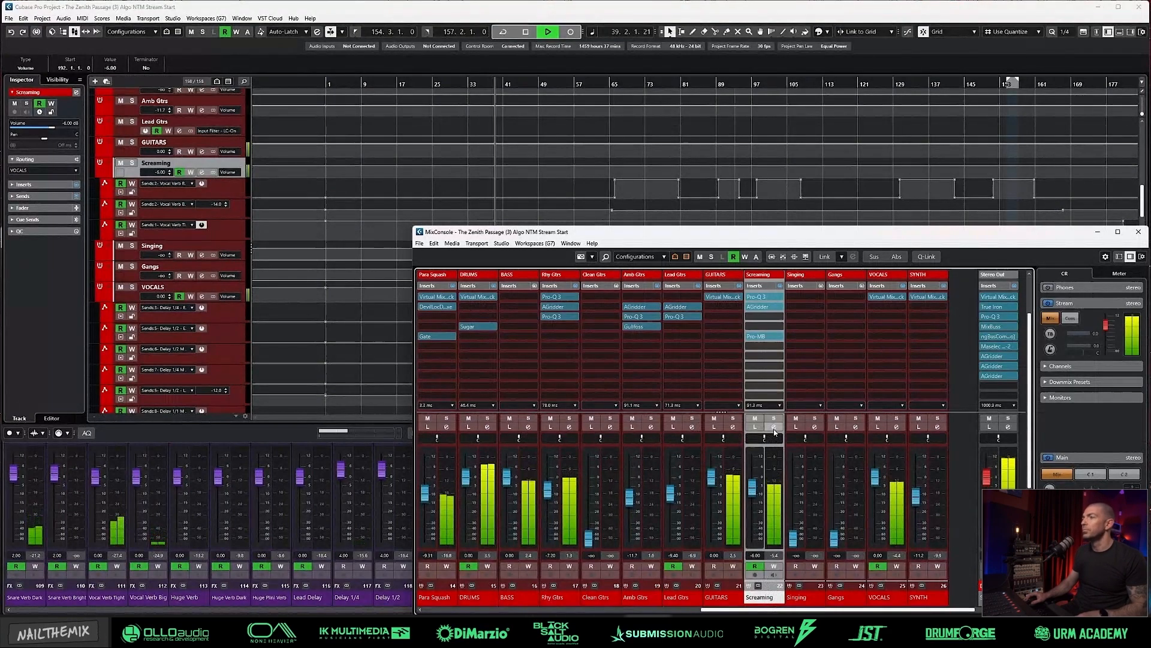
pyautogui.click(773, 426)
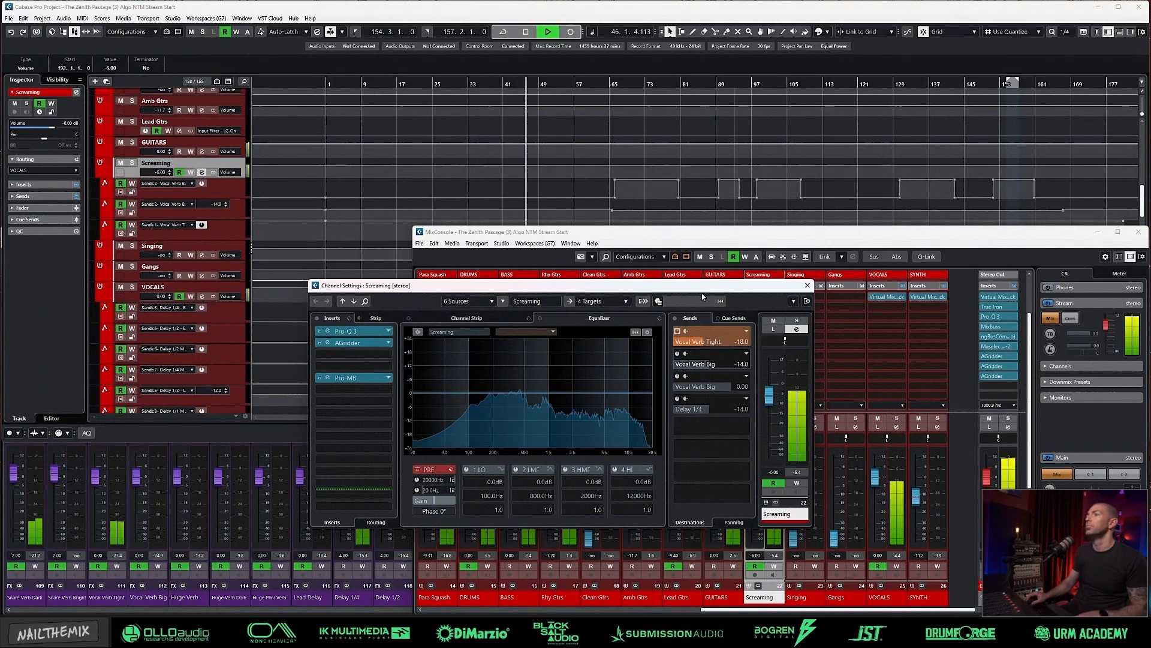
pyautogui.press('space')
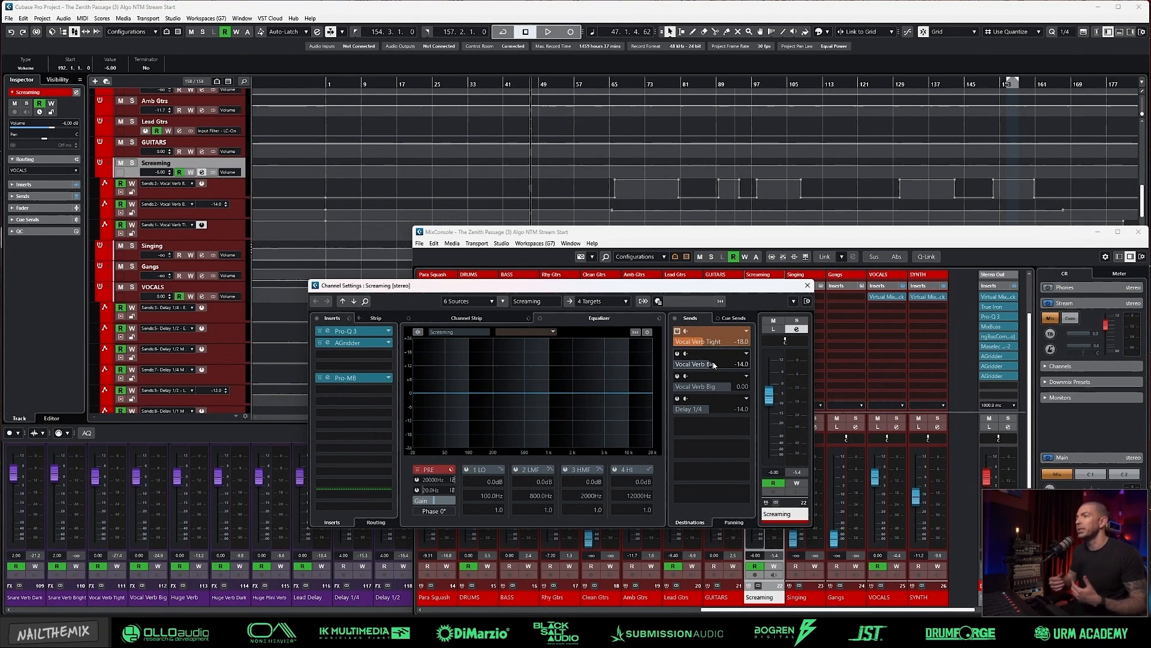
pyautogui.press('space')
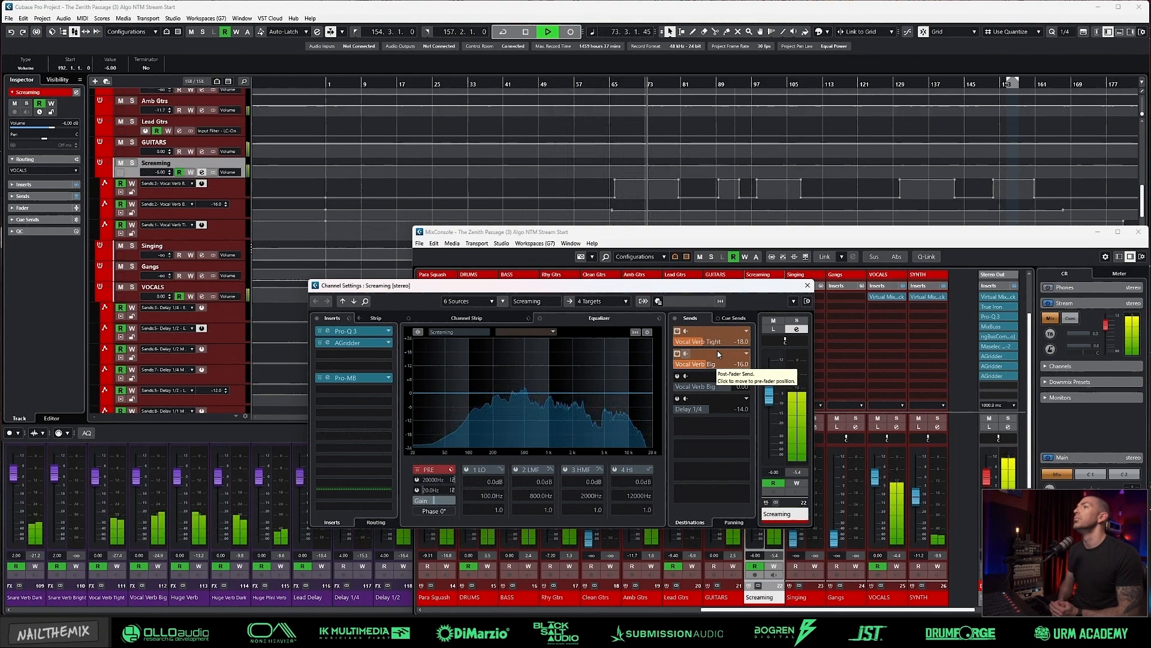
# Step: Solo the Screaming group, replay from about bar 64 to hear its reverb sends, and unsolo it to hear the full mix
pyautogui.press('space')
pyautogui.click(798, 321)
pyautogui.press('KP_Subtract')
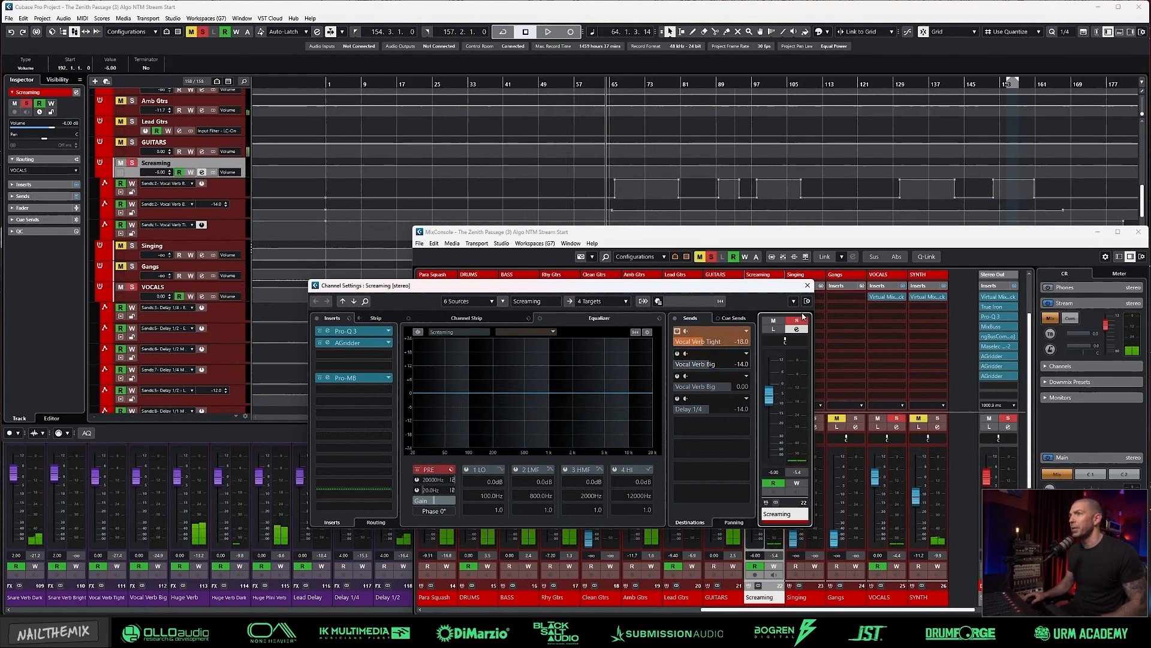
pyautogui.press('space')
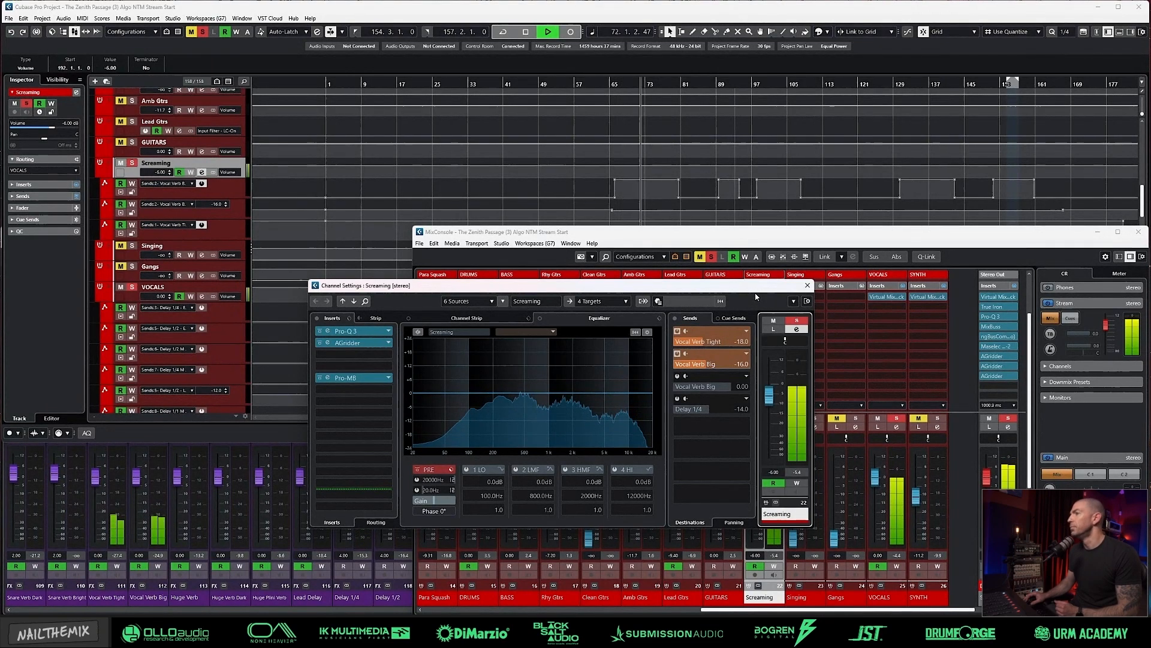
pyautogui.click(797, 322)
pyautogui.press('space')
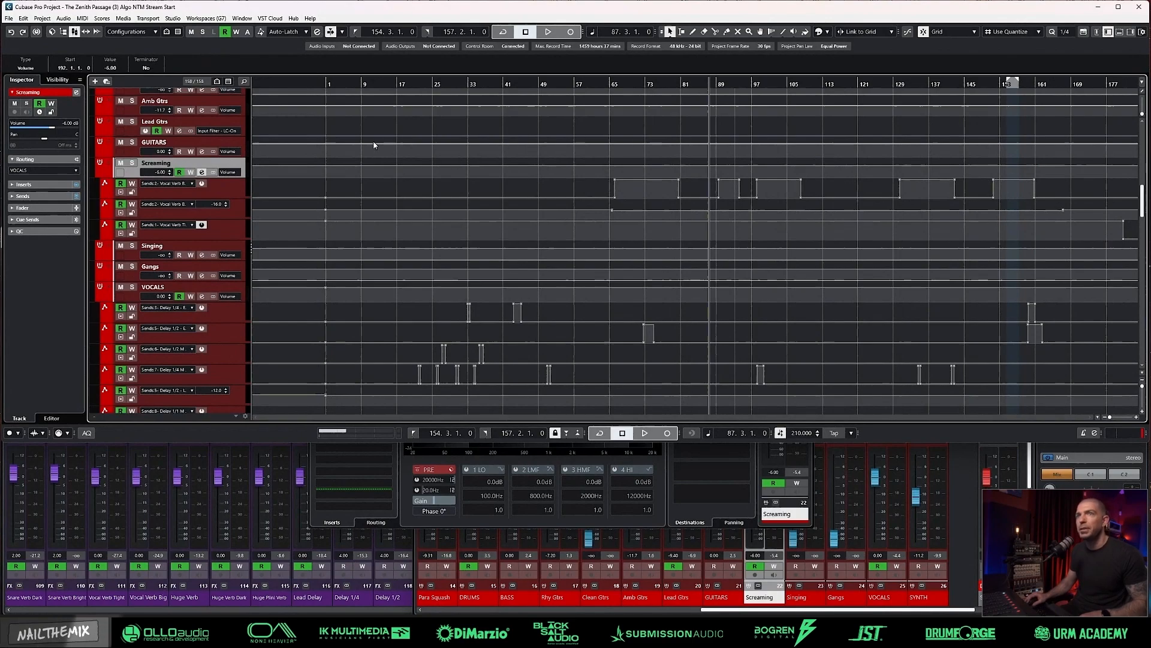
# Step: Play the song from about bar 87, and replay the passage from 87.3 to hear the Screaming reverb send automation
pyautogui.press('space')
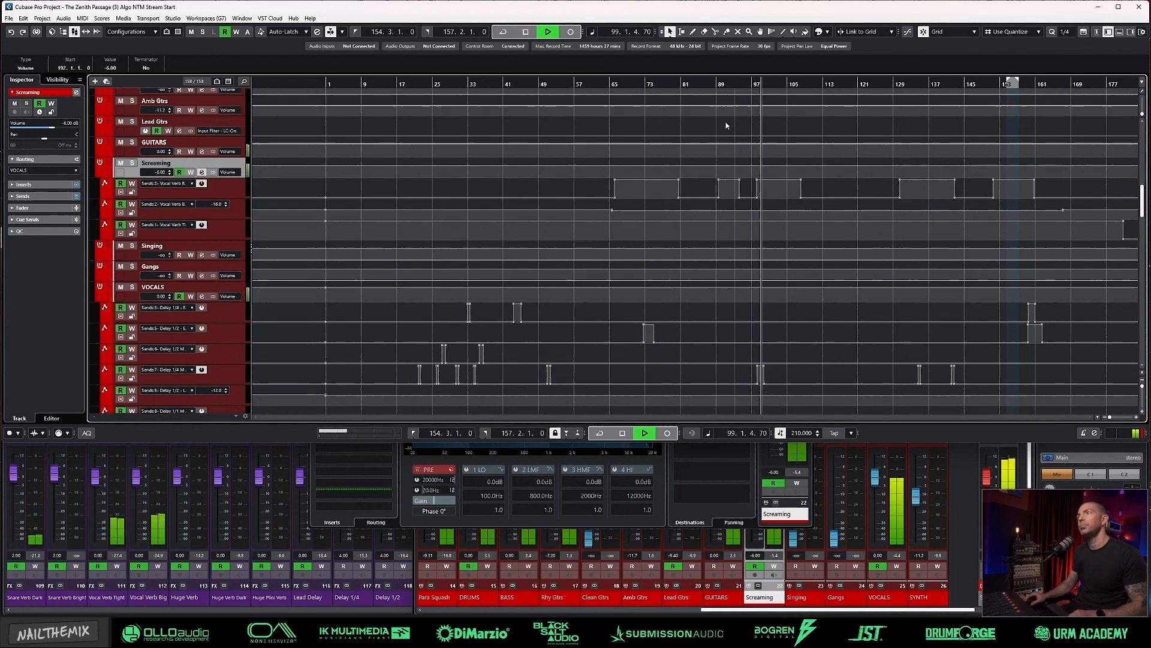
pyautogui.press('space')
pyautogui.click(718, 85)
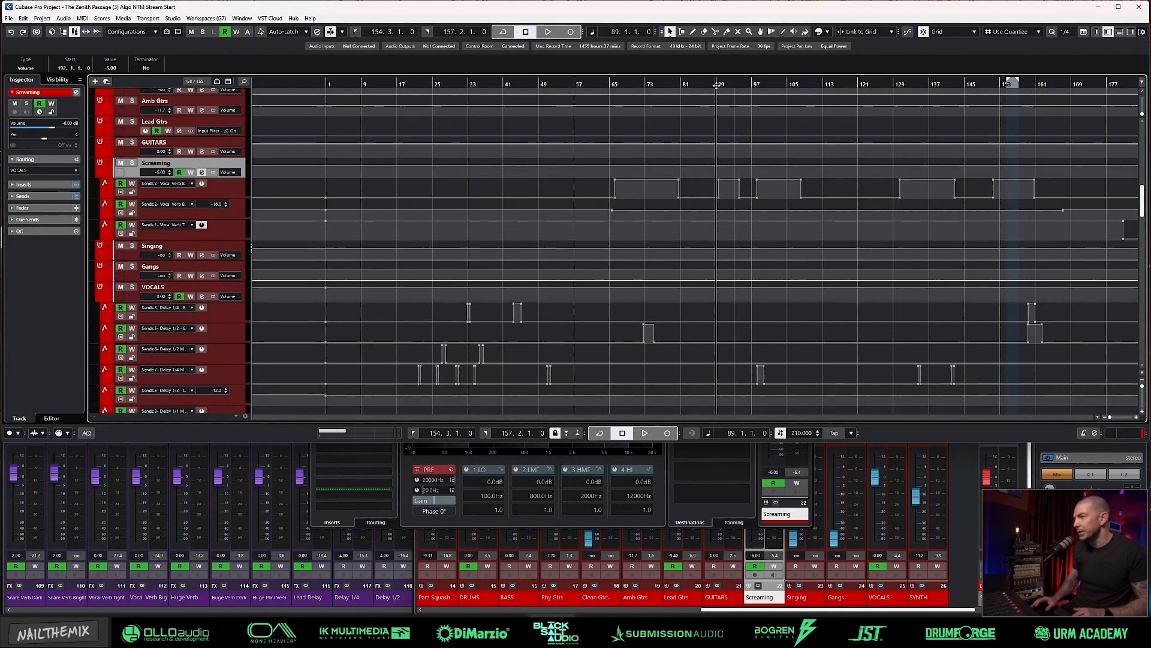
pyautogui.click(717, 86)
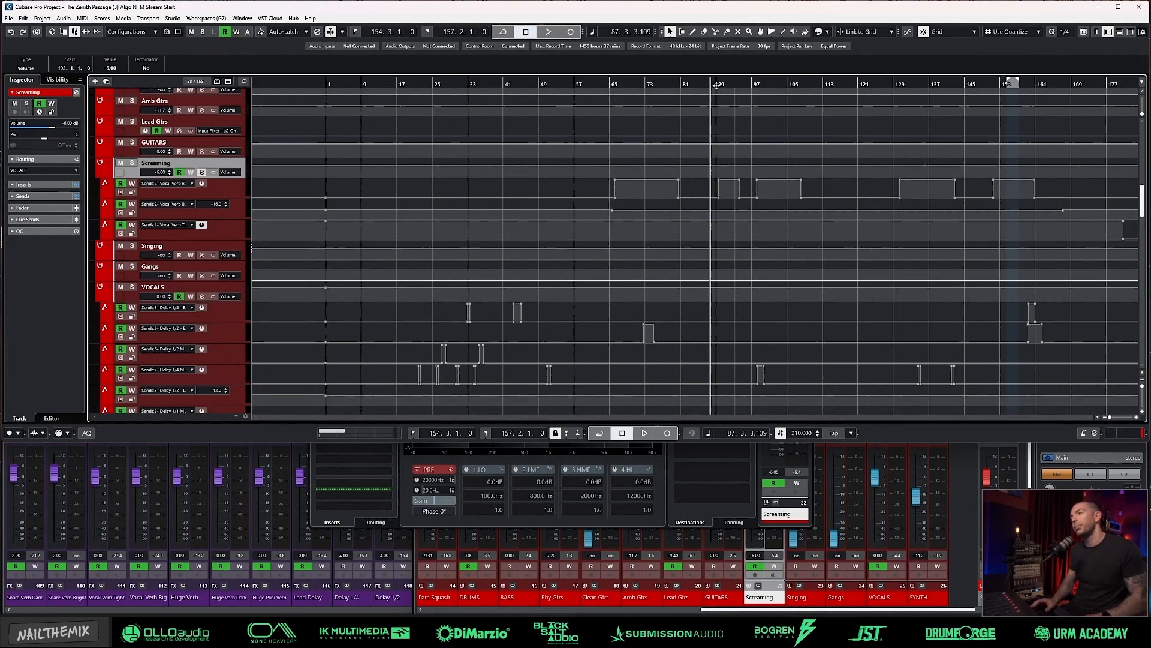
pyautogui.press('space')
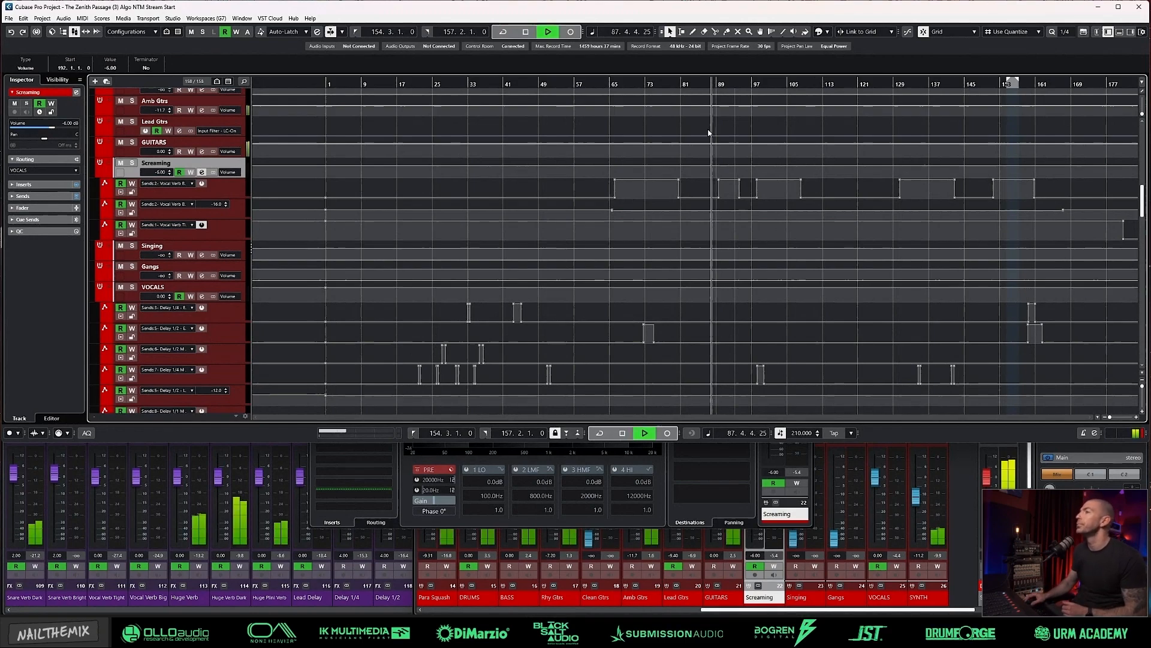